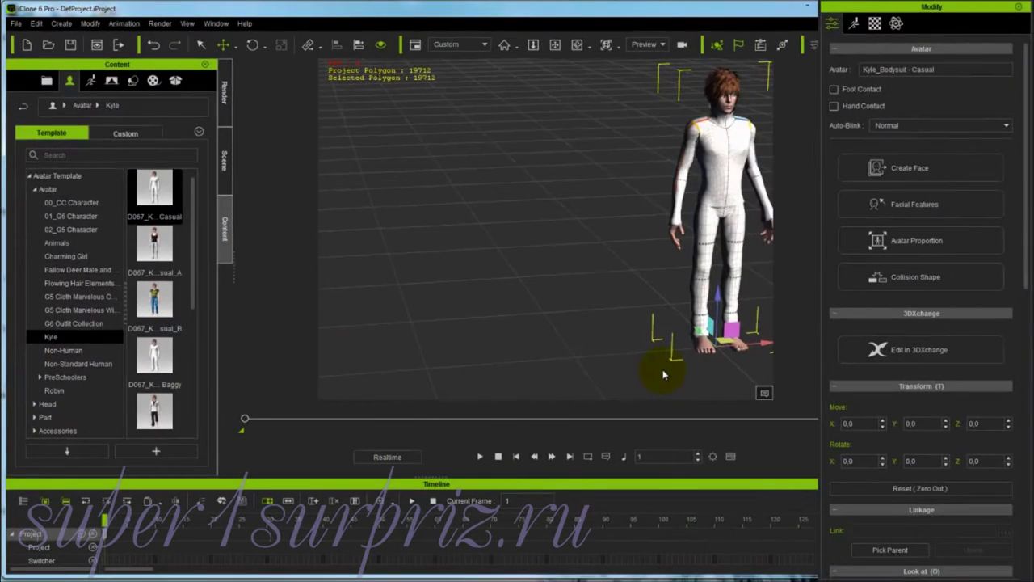
Display the Kyle avatar's material list down to the RL_Upper mesh entries.
right_click_drag(682, 368, 598, 344)
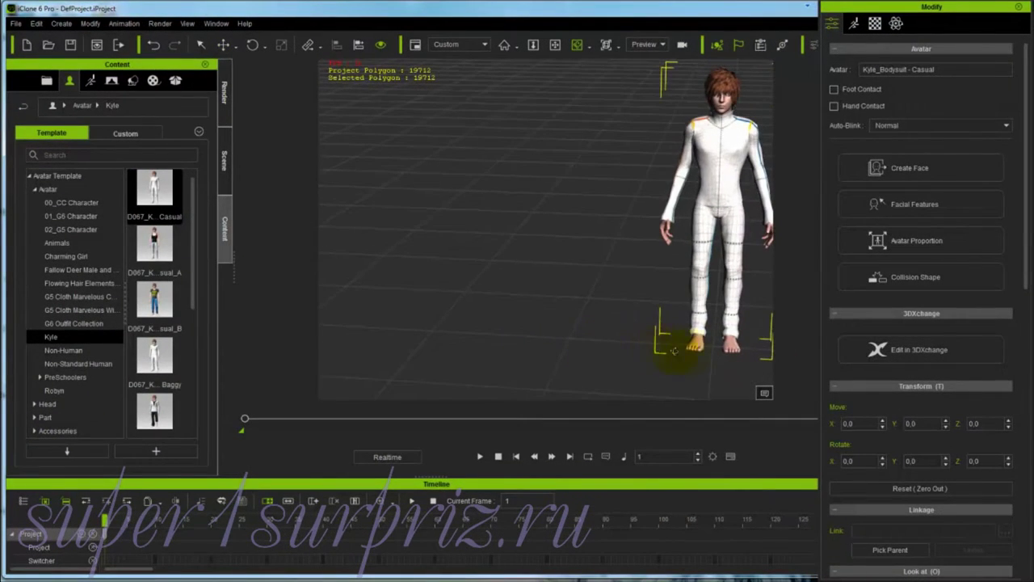
left_click_drag(677, 347, 569, 364)
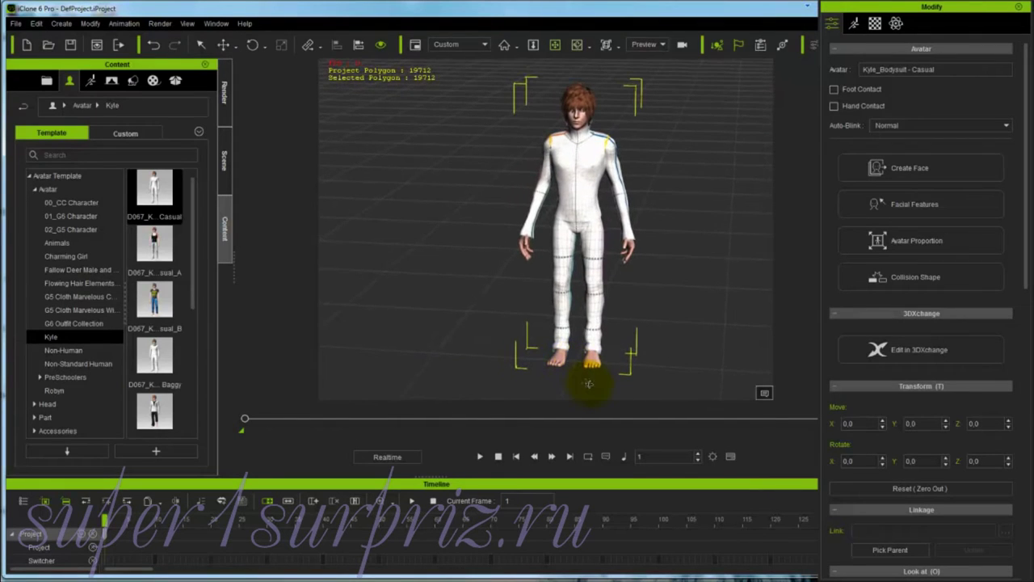
right_click_drag(612, 369, 614, 326)
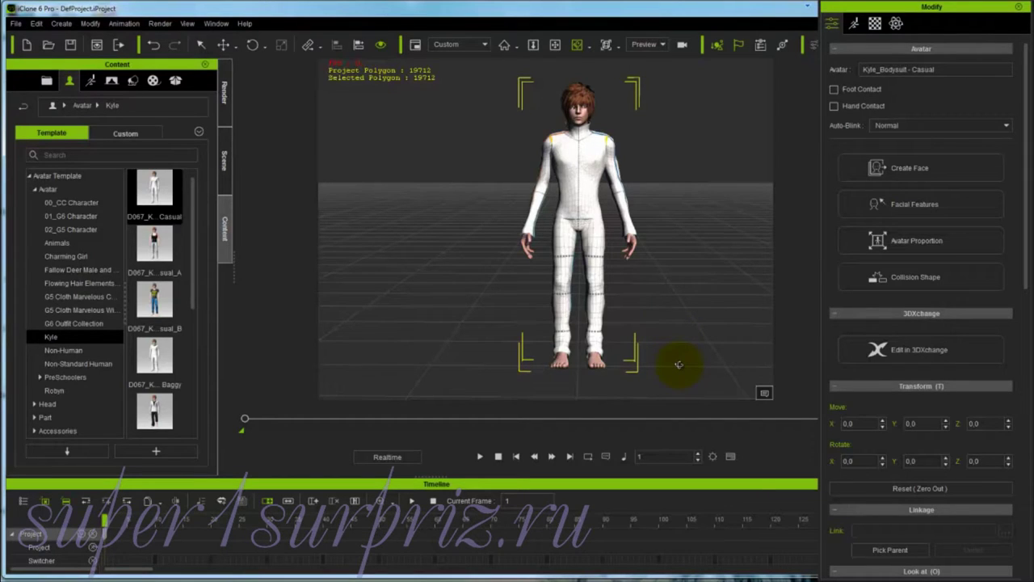
scroll(679, 365, "down", 2)
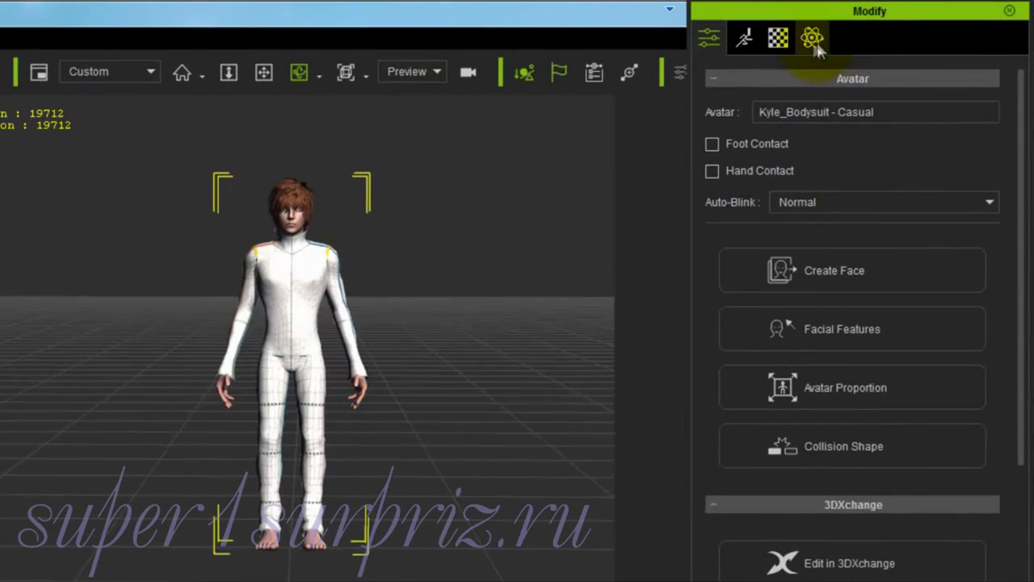
left_click(778, 40)
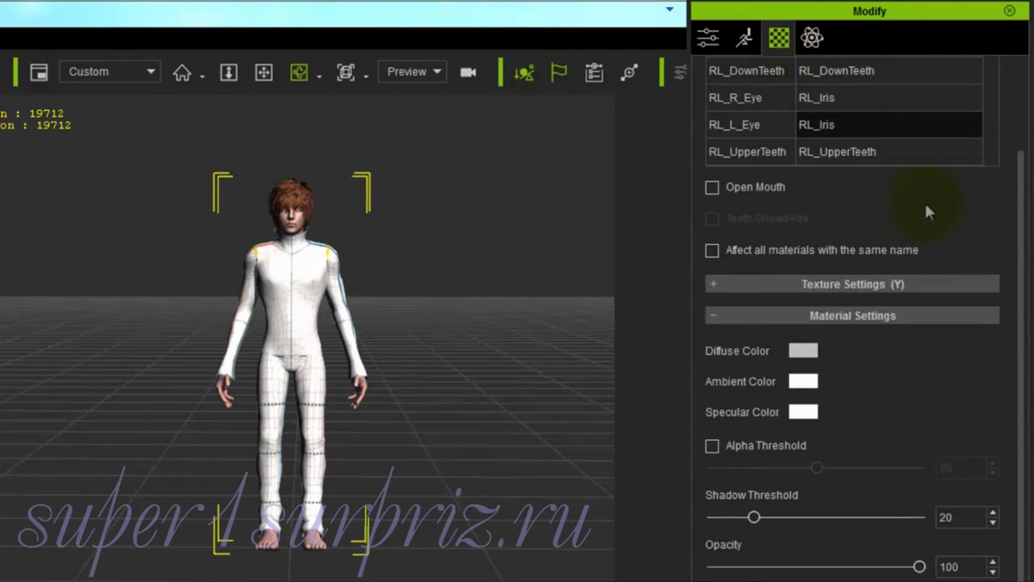
left_click_drag(1023, 335, 1004, 219)
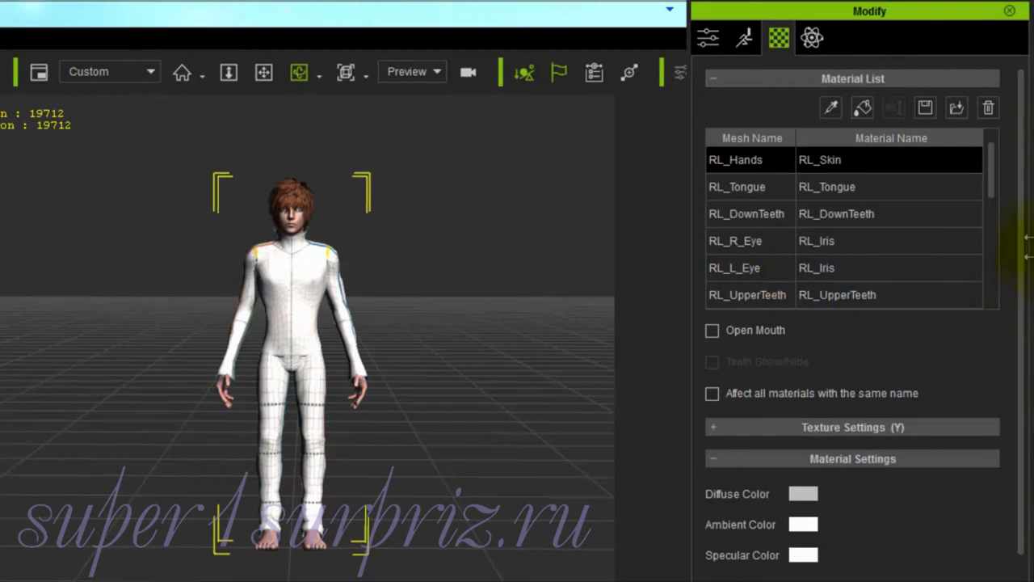
left_click(992, 187)
left_click_drag(992, 191, 990, 286)
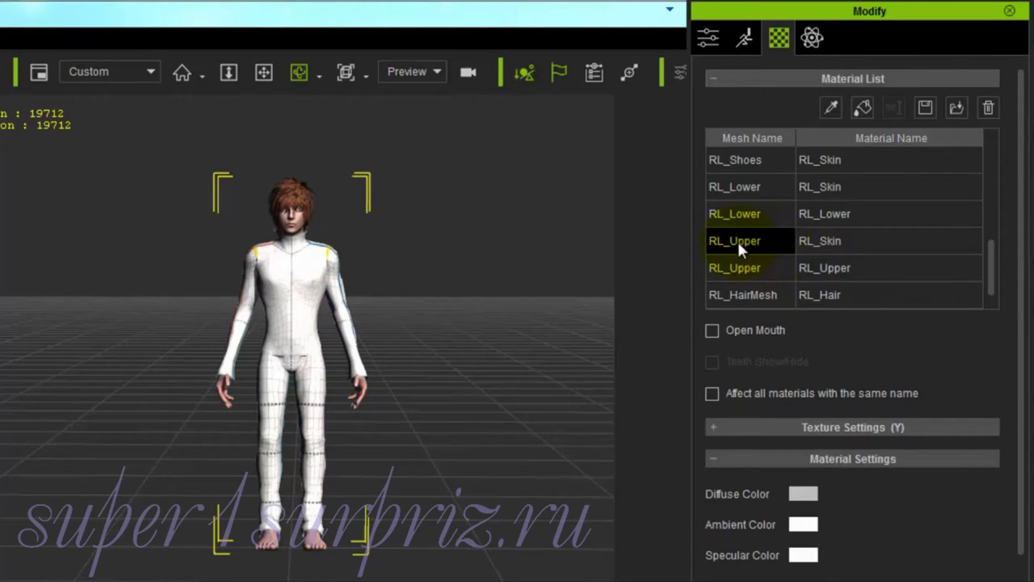
Lower the opacity of the Kyle avatar's RL_Upper material to 0 and restore it to 100.
left_click(807, 243)
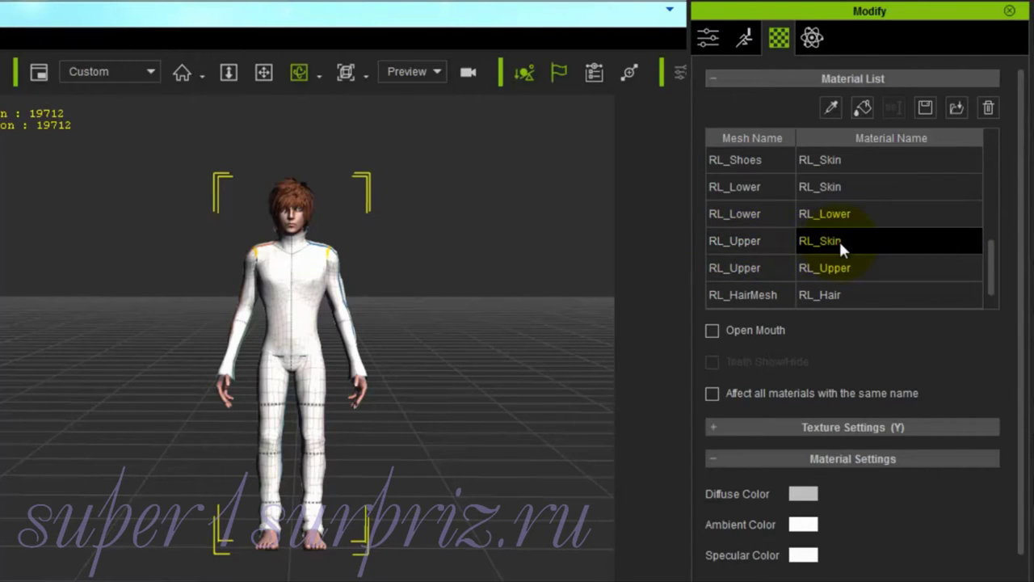
left_click(768, 269)
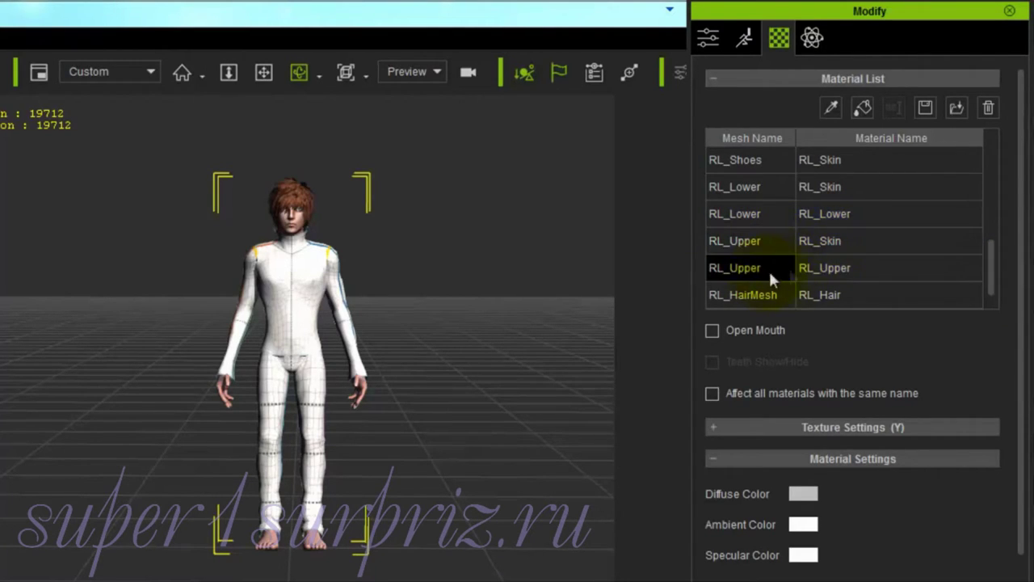
left_click(843, 267)
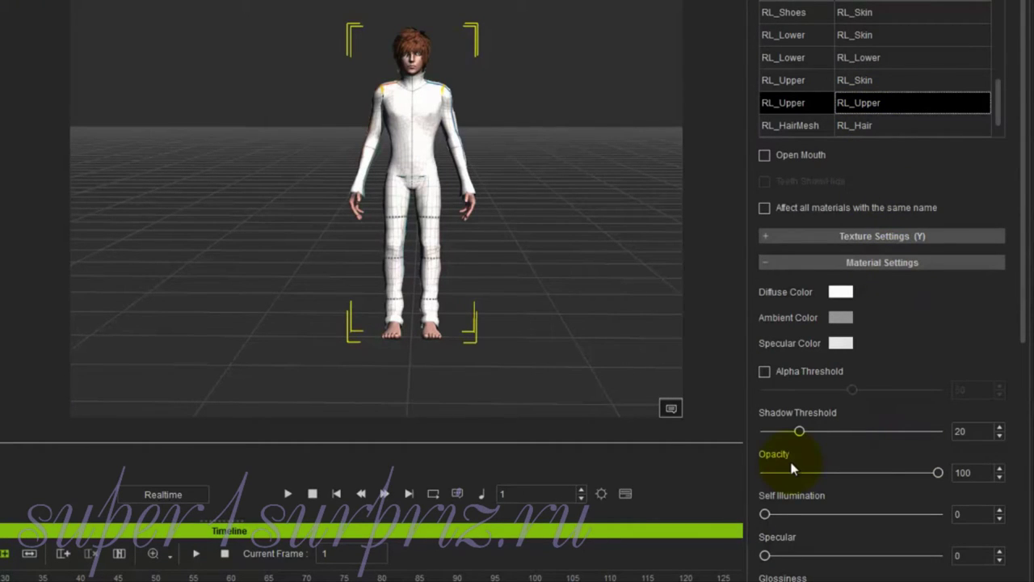
left_click_drag(937, 472, 757, 476)
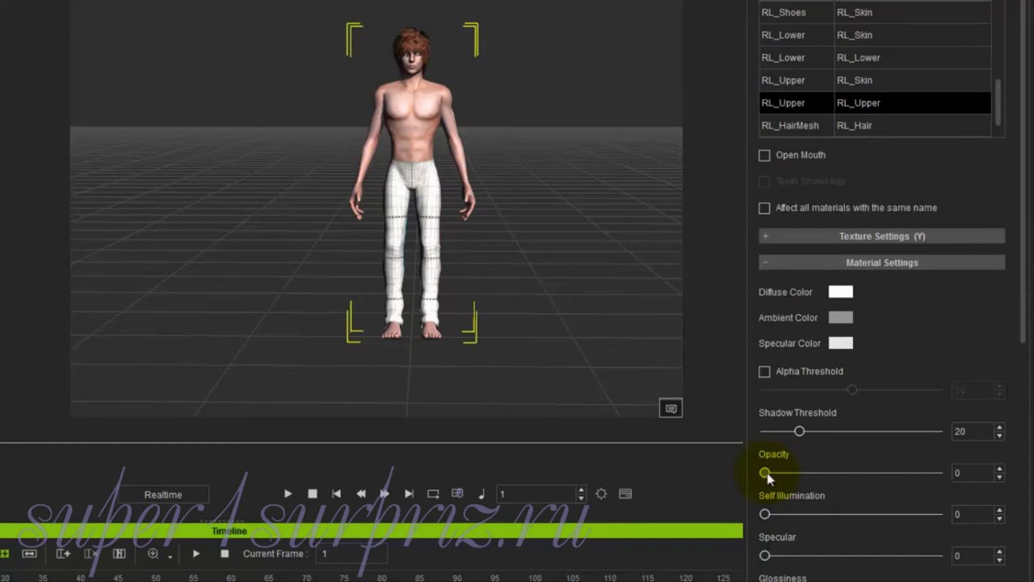
left_click_drag(766, 475, 939, 470)
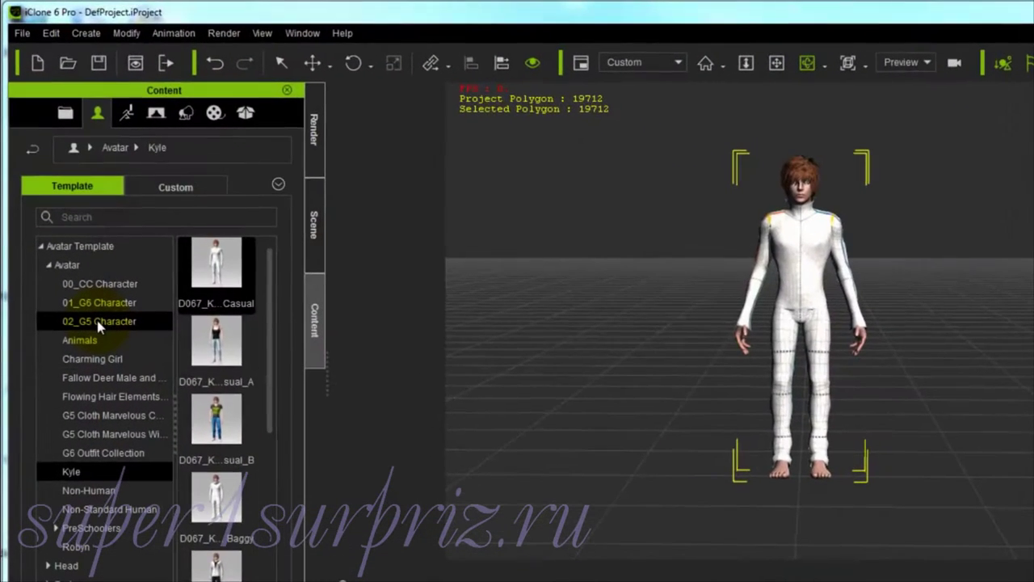
Add the Chuck avatar from the 02_G5 Character templates to the scene beside Kyle.
left_click(70, 231)
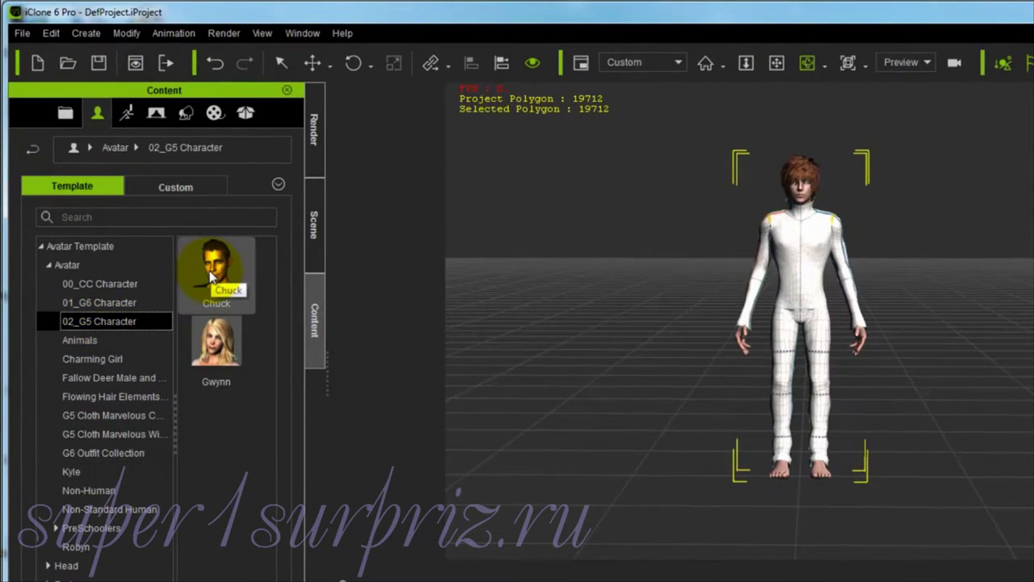
left_click(211, 278)
left_click_drag(212, 277, 590, 462)
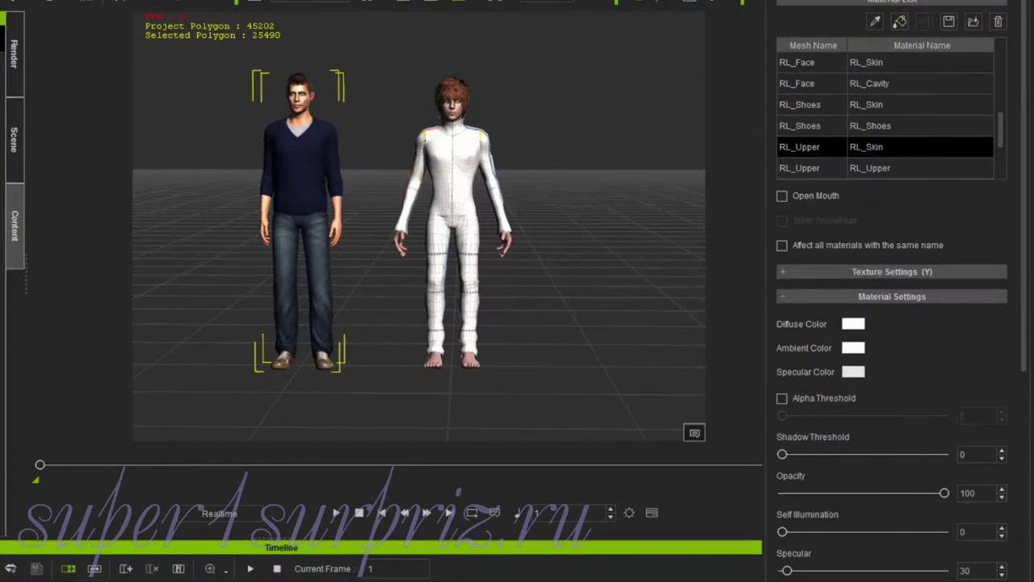
Set the opacity of Chuck's RL_Upper material to 0 and raise it back to 100.
left_click_drag(1002, 121, 1001, 136)
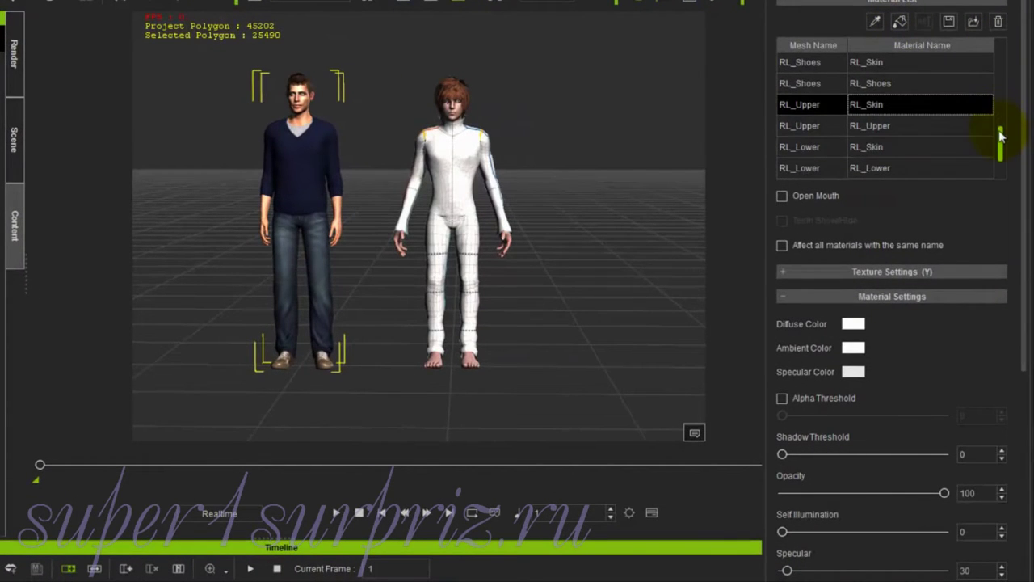
left_click(881, 126)
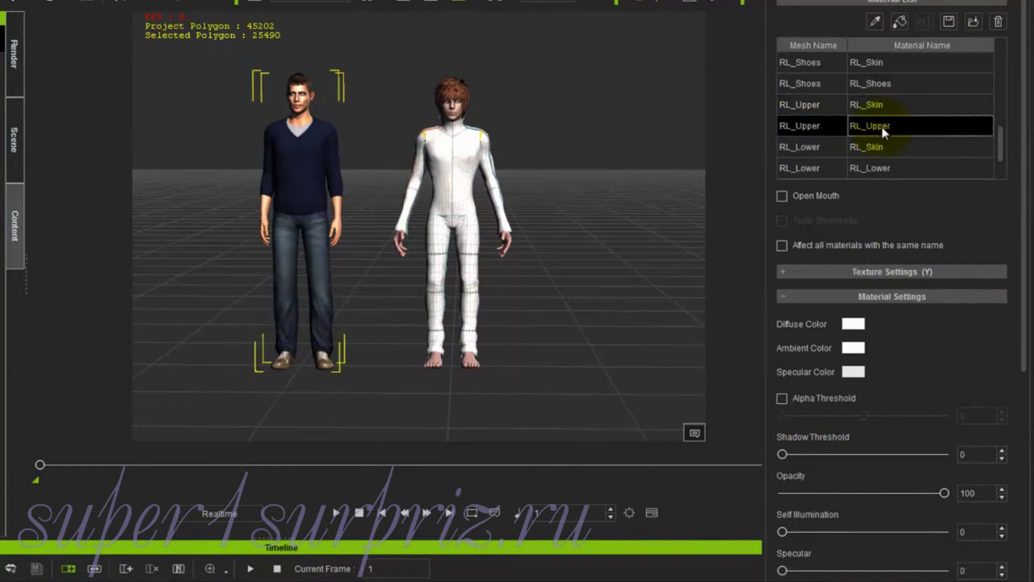
left_click(945, 493)
left_click_drag(944, 494, 770, 495)
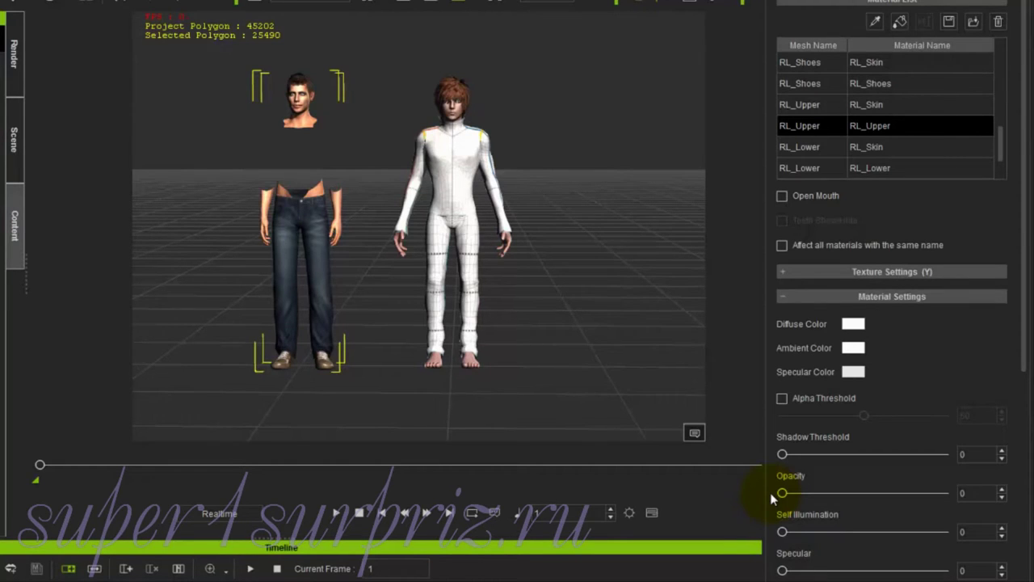
left_click_drag(782, 493, 958, 498)
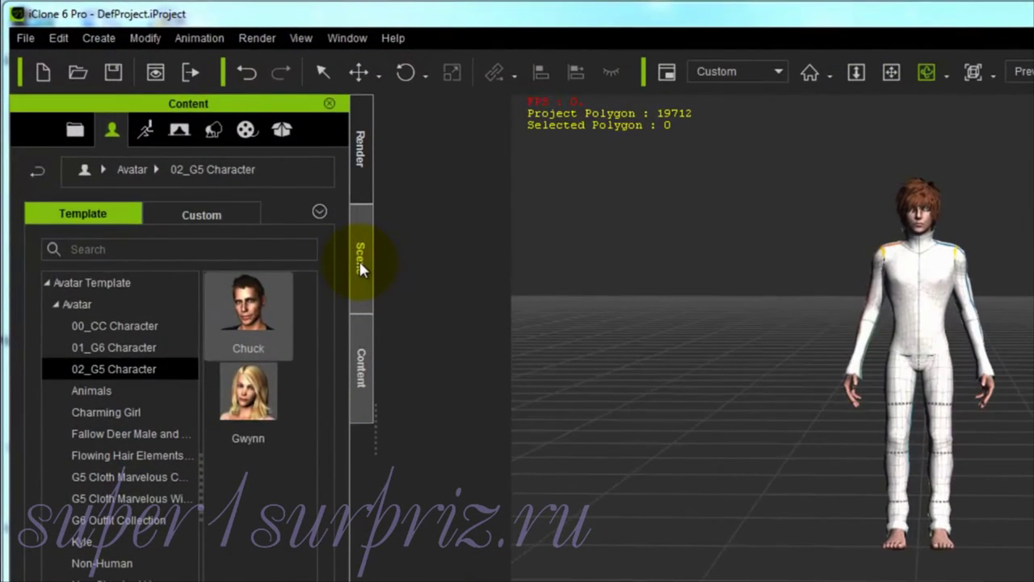
Hide the hair object attached to the Kyle avatar in the scene's object list.
left_click(361, 260)
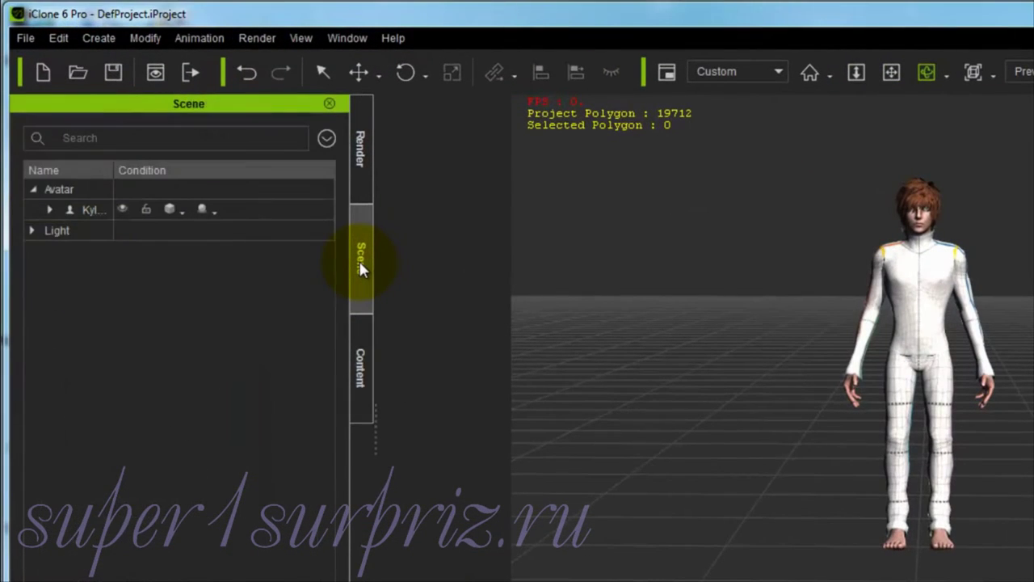
left_click(48, 210)
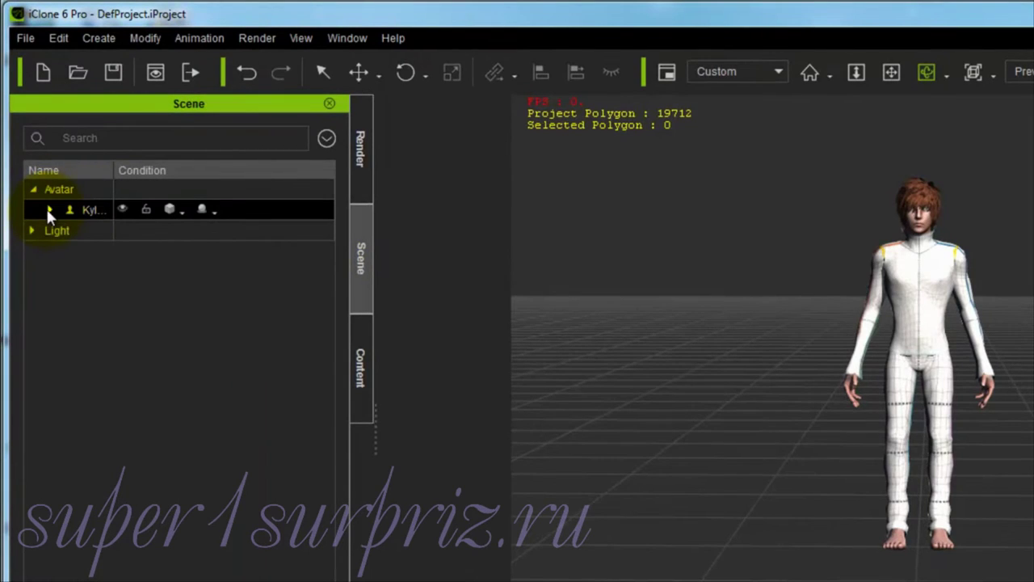
left_click(47, 210)
left_click(65, 230)
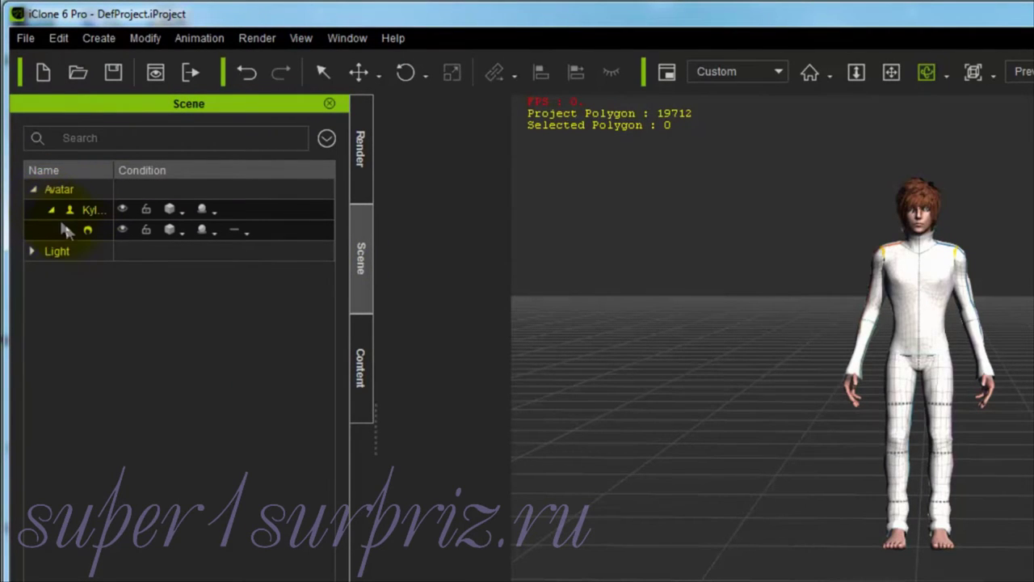
left_click(123, 230)
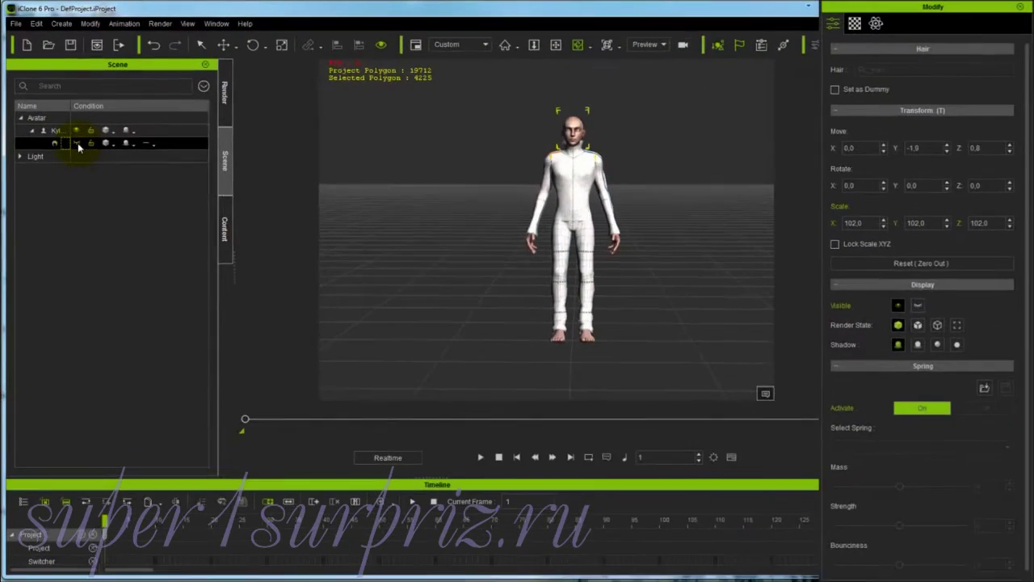
Open the Avatar Proportion presets for the Kyle avatar.
scroll(681, 240, "up", 2)
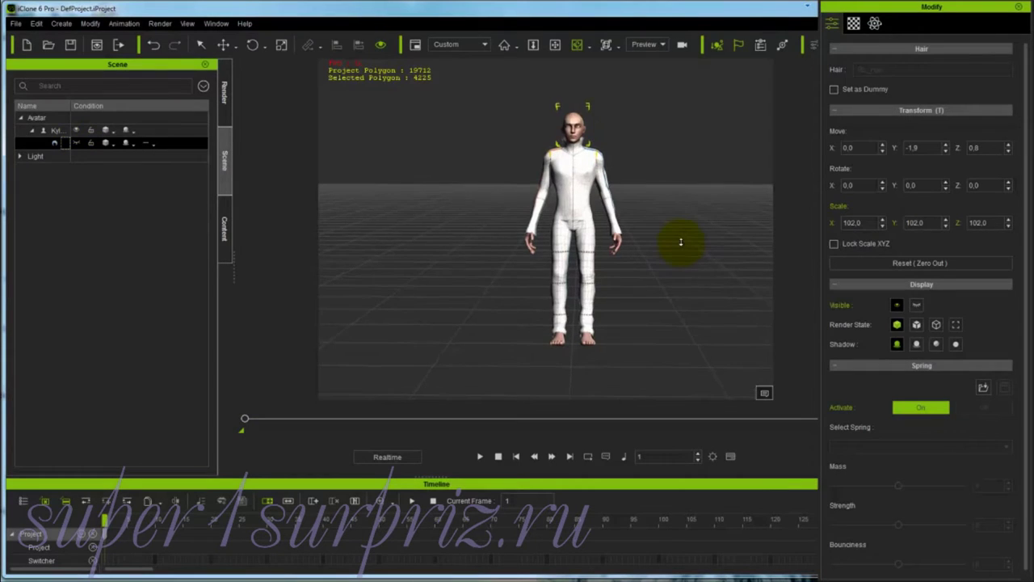
scroll(681, 241, "up", 3)
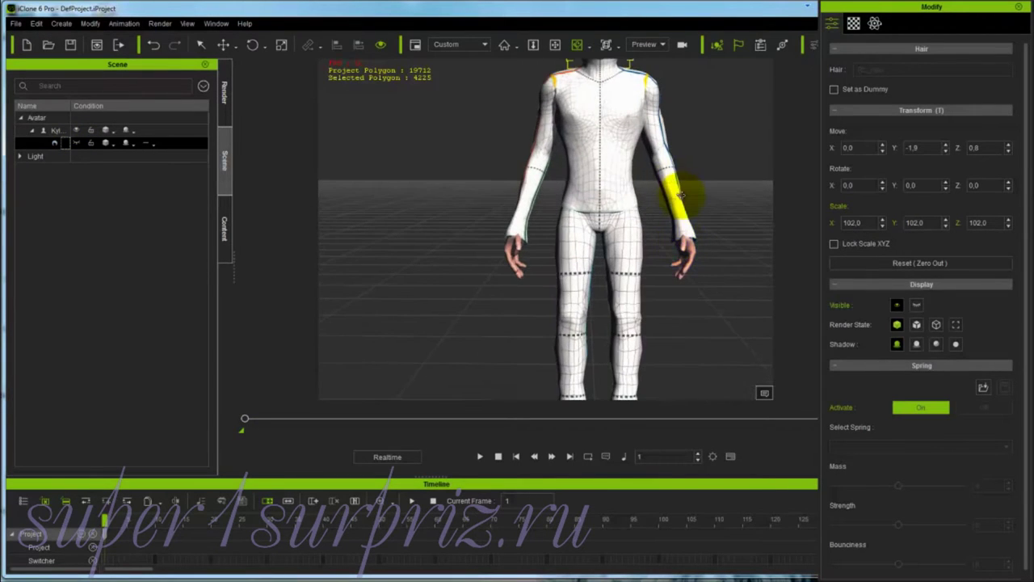
scroll(681, 195, "down", 2)
middle_click_drag(676, 203, 643, 206)
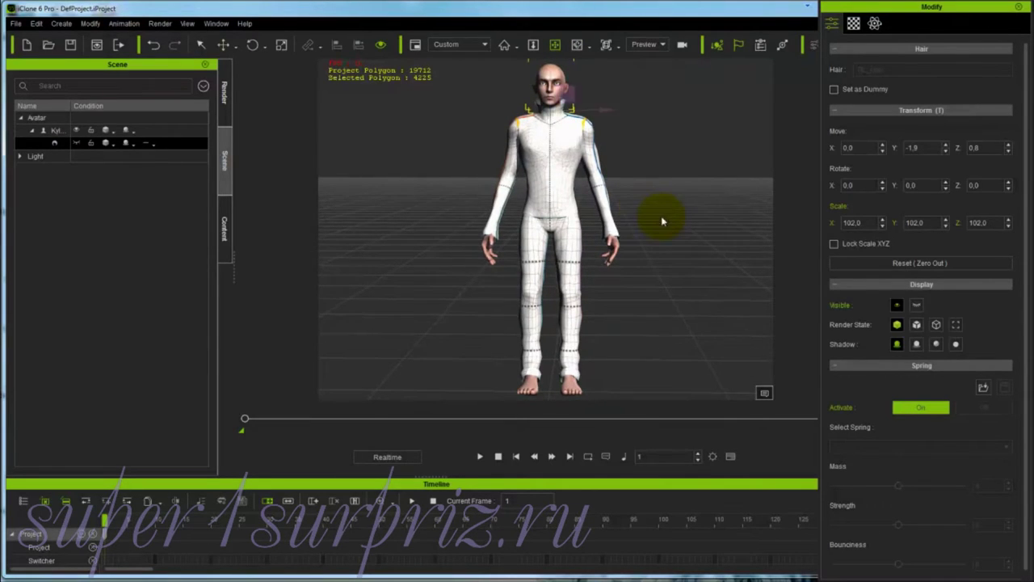
left_click(661, 215)
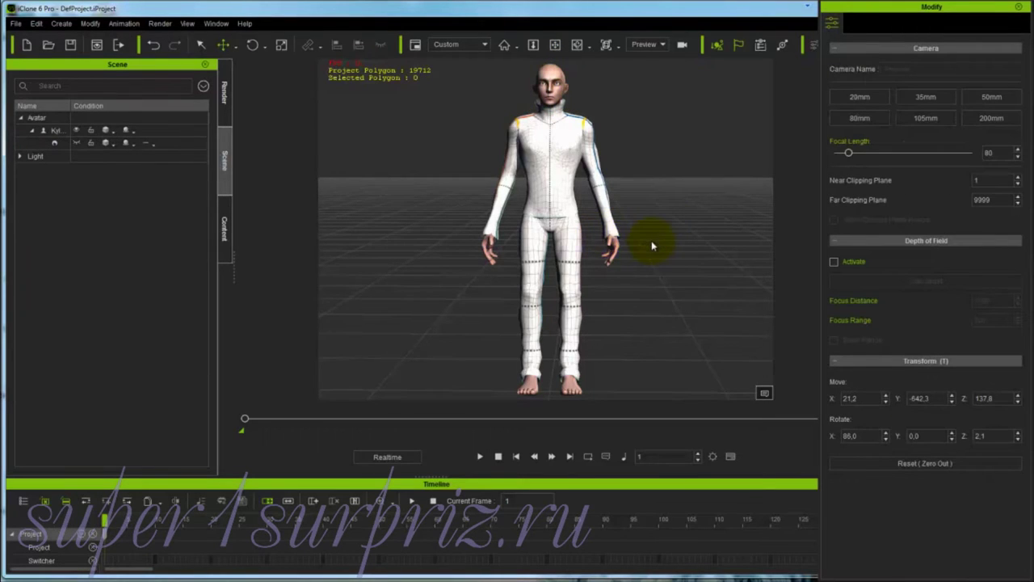
scroll(651, 239, "down", 3)
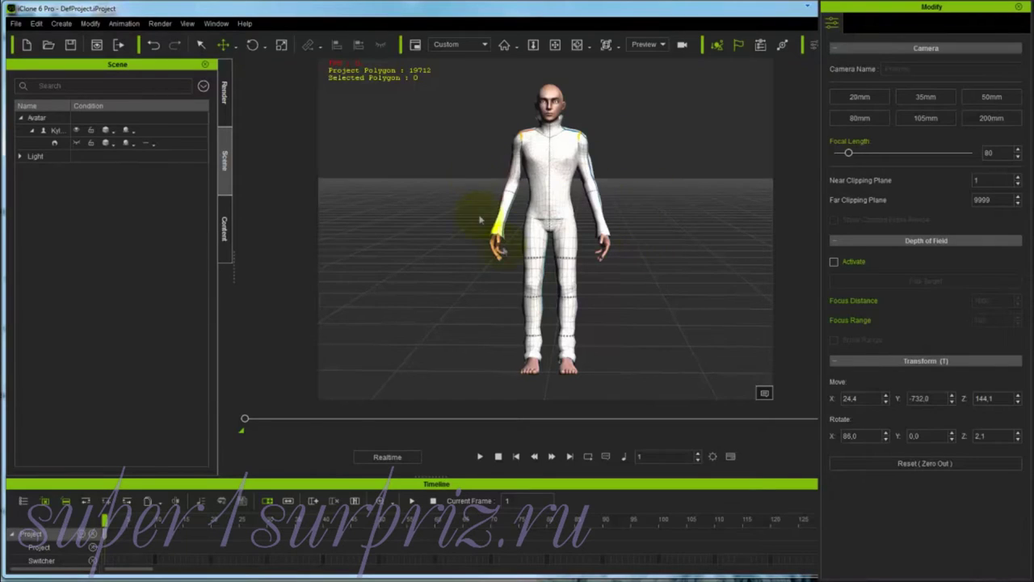
left_click(554, 202)
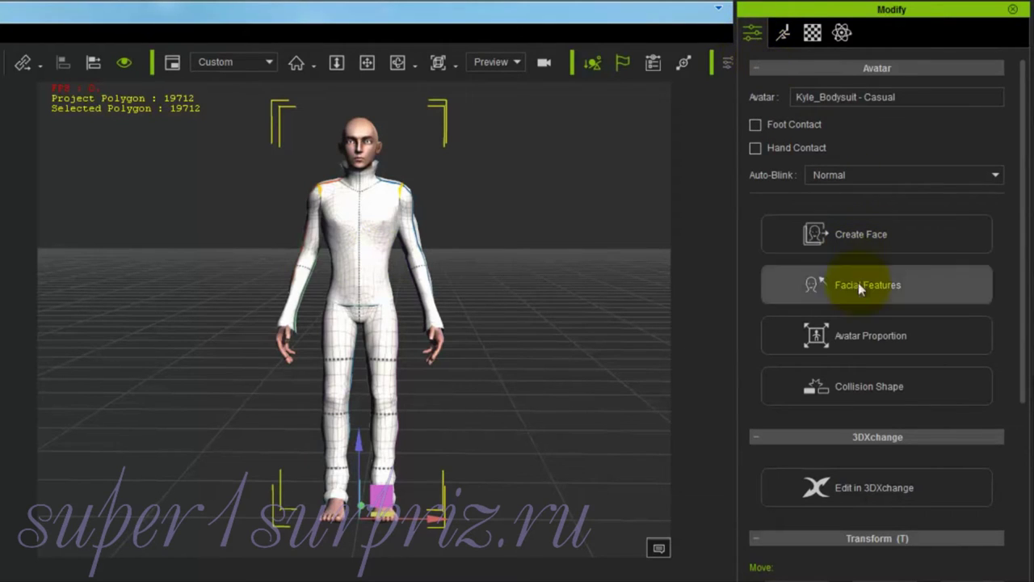
left_click(862, 346)
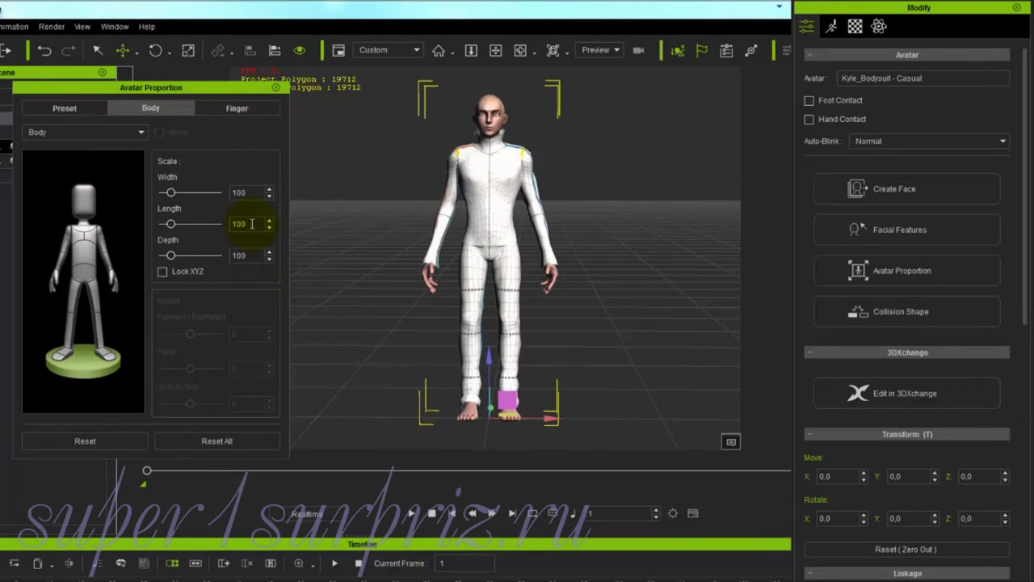
left_click(65, 108)
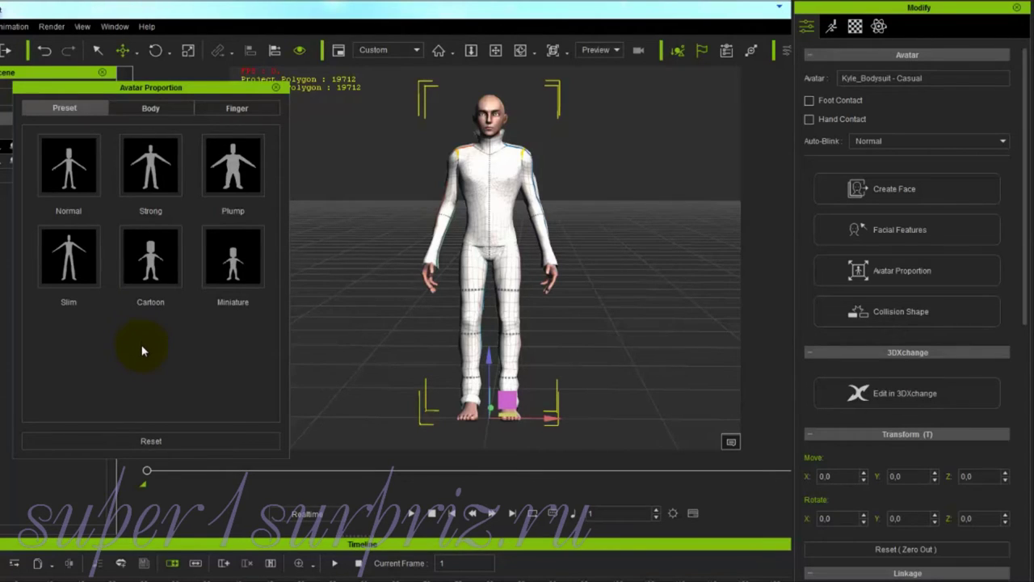
Try the Normal, Strong, Slim, Cartoon and Miniature body presets on the avatar, ending with Plump.
left_click(71, 176)
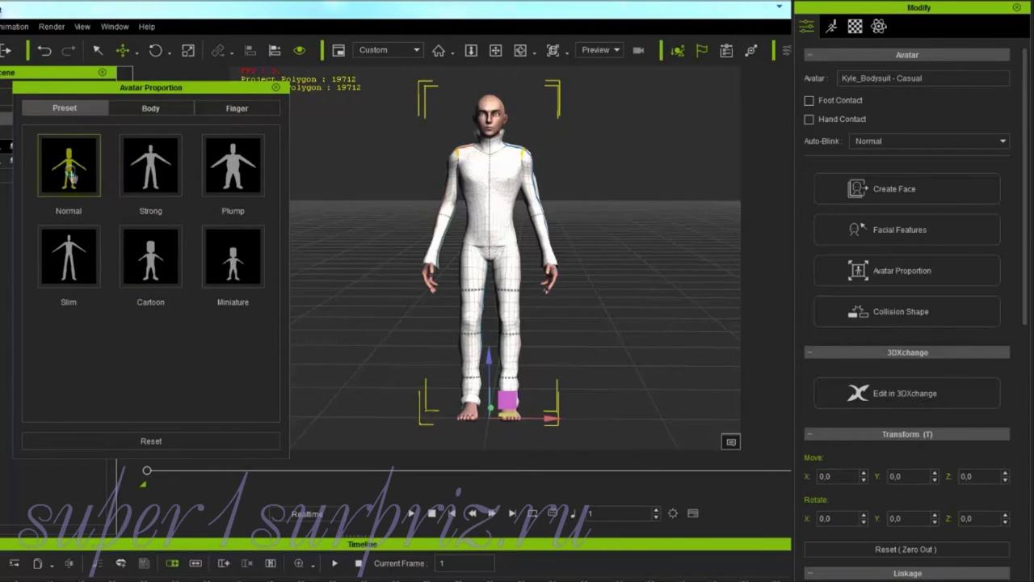
left_click(160, 184)
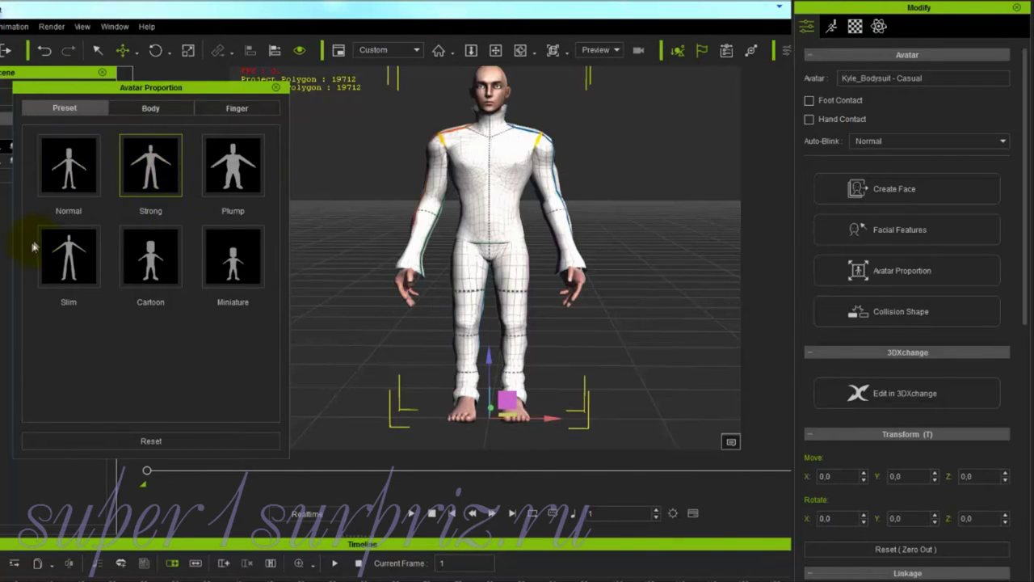
left_click(69, 260)
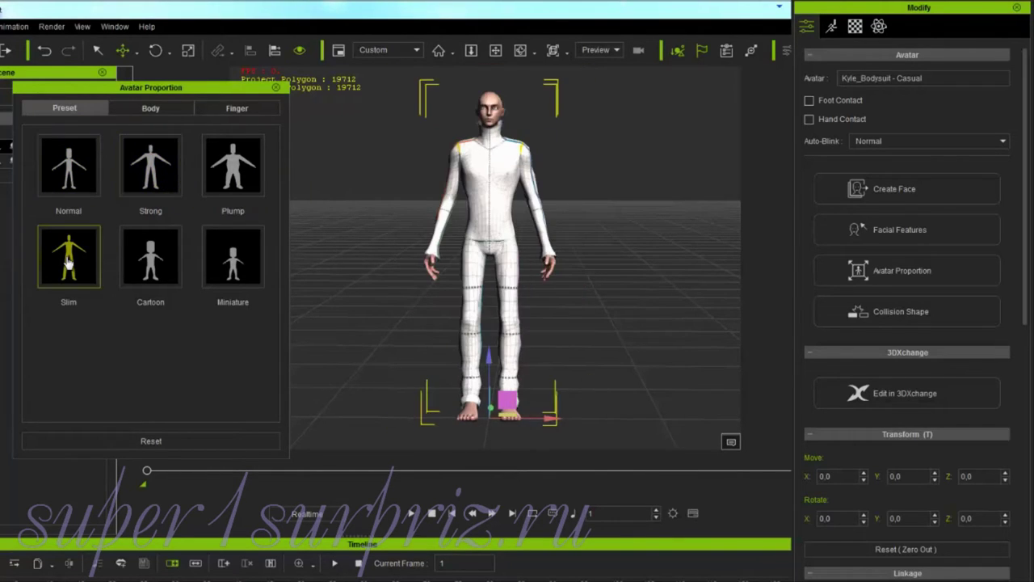
left_click(153, 266)
left_click(234, 259)
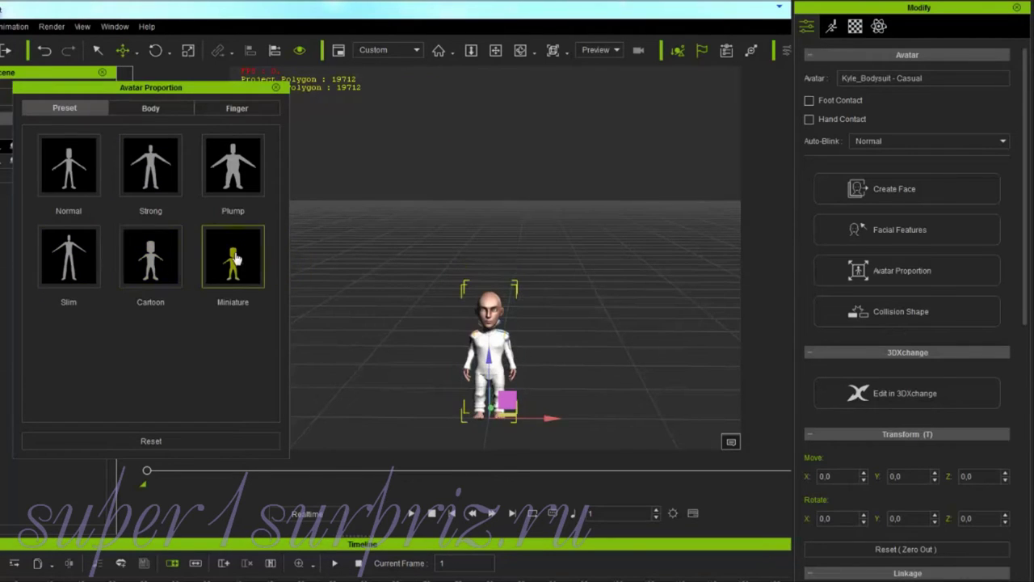
left_click(237, 173)
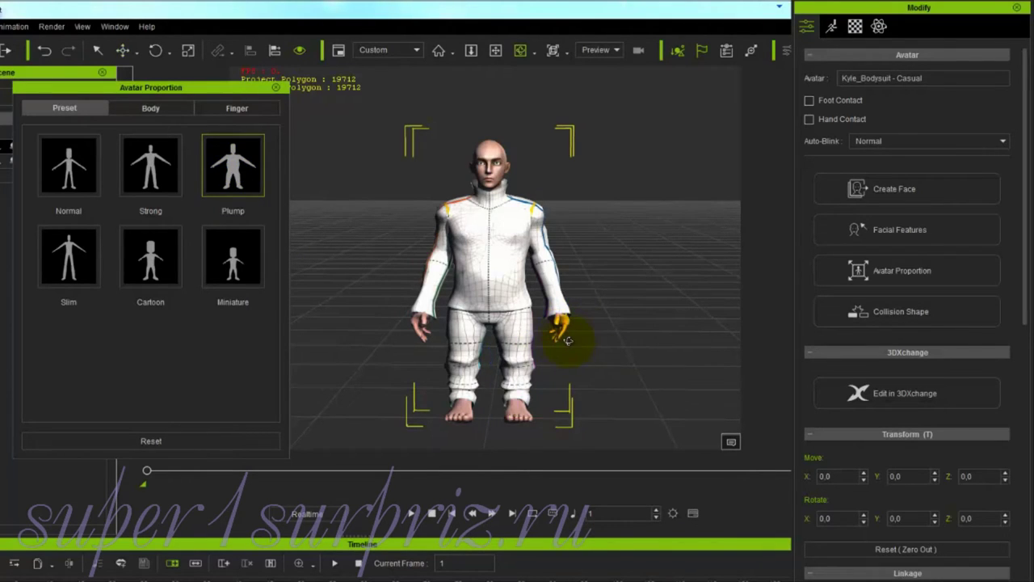
Open the body part proportions for the avatar and set the head's width scale to 121.
right_click_drag(563, 345, 521, 217)
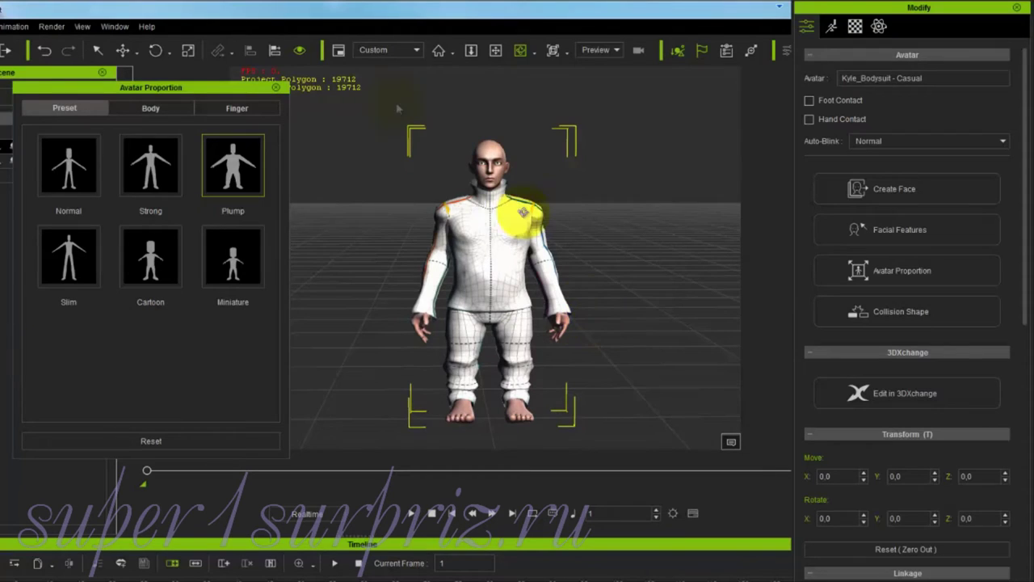
left_click(151, 109)
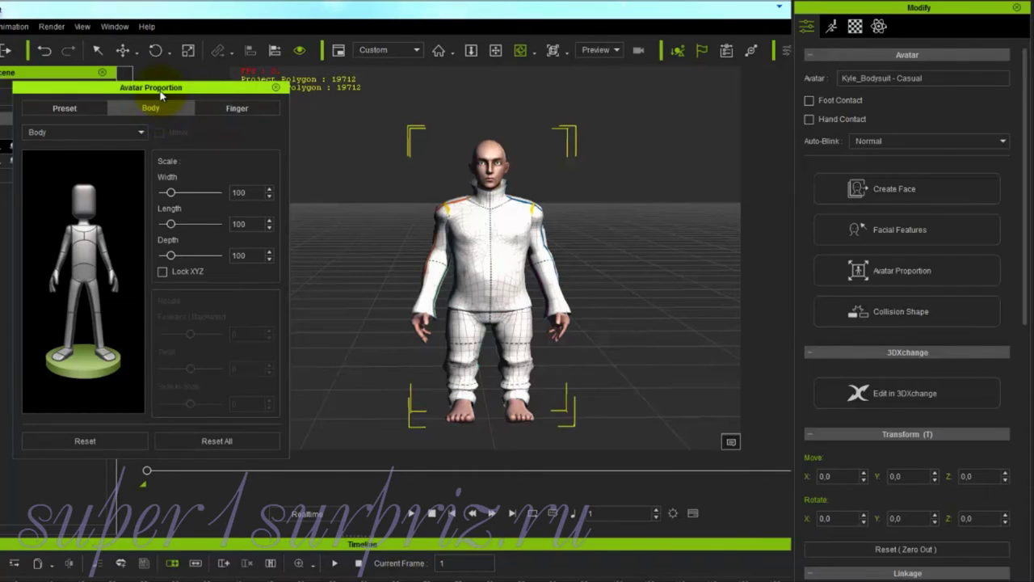
left_click(86, 211)
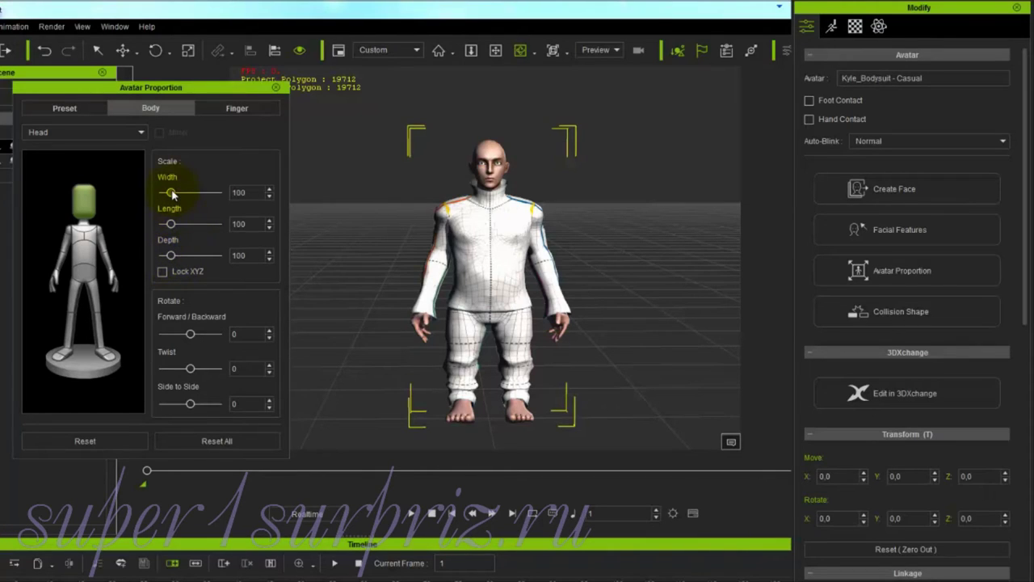
mouse_move(170, 193)
left_mouse_down()
mouse_move(193, 194)
mouse_move(167, 194)
mouse_move(176, 196)
left_mouse_up()
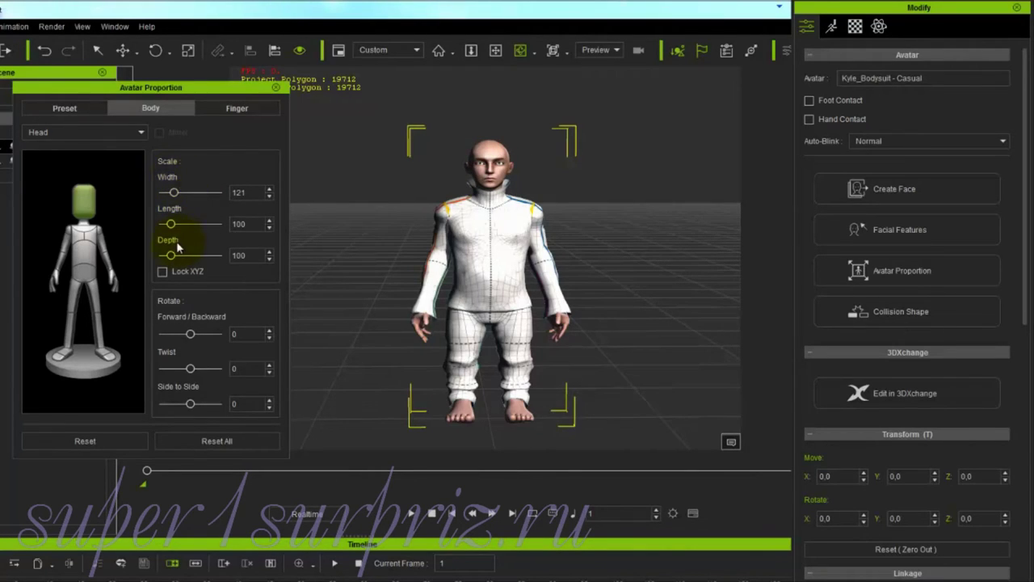
Rotate the avatar's head to -5 forward/backward, 11 twist and 4 side to side.
left_click(206, 272)
left_click_drag(190, 334, 198, 368)
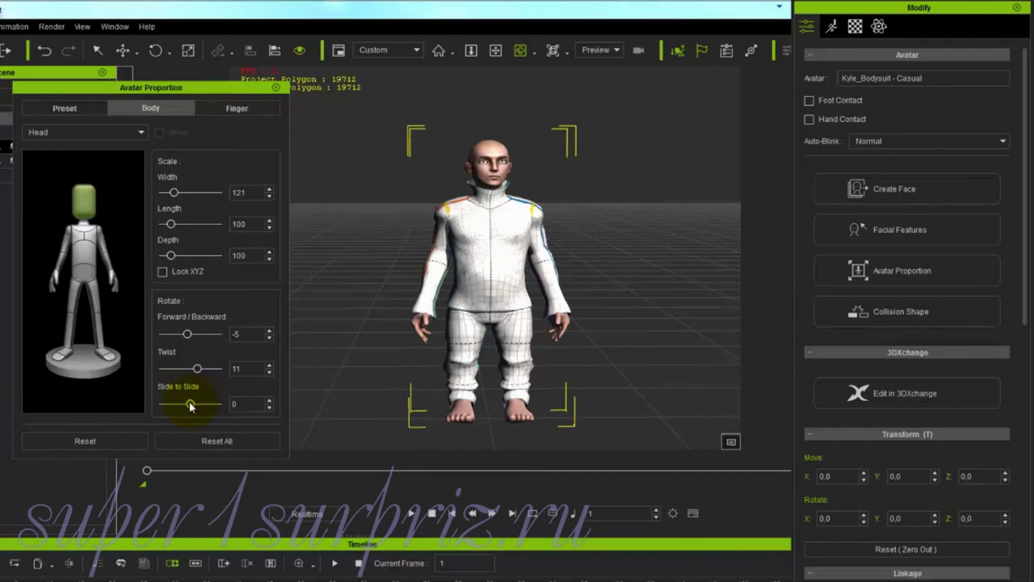
mouse_move(191, 406)
left_mouse_down()
mouse_move(171, 402)
mouse_move(210, 402)
mouse_move(192, 403)
left_mouse_up()
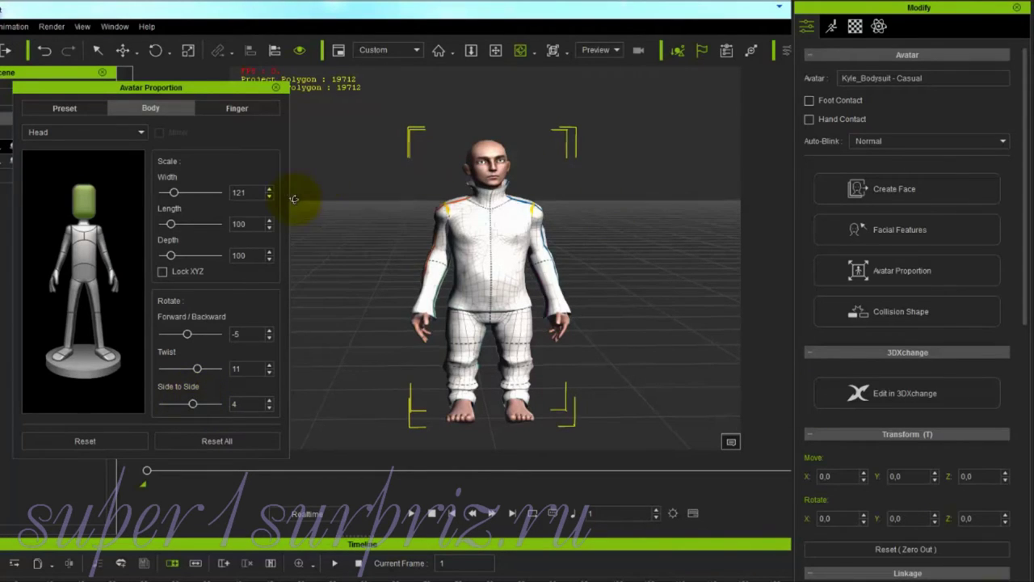
Mirror the arm edits to both sides and set the upper arm width to 125 and the forearm width to 113.
left_click(103, 248)
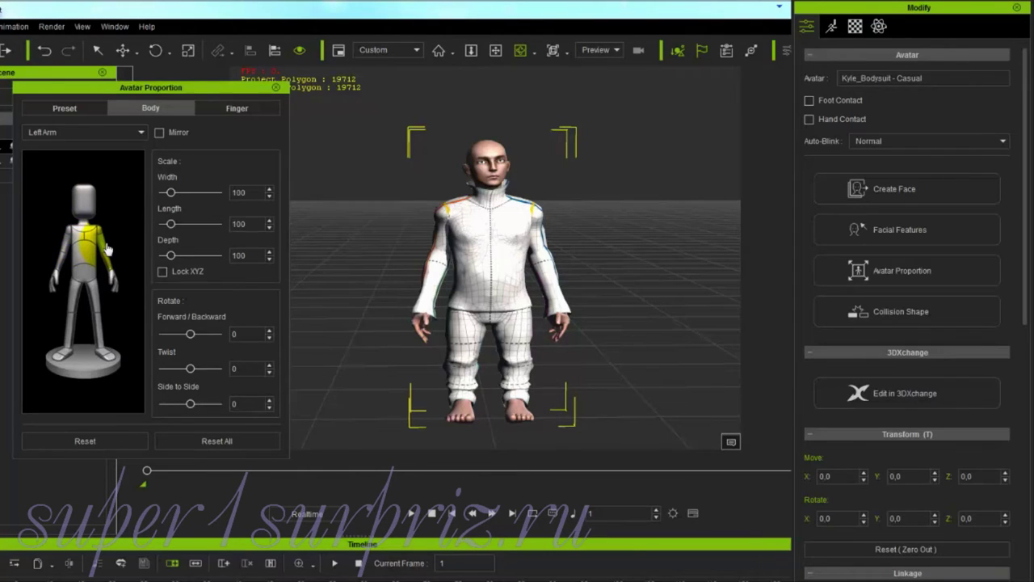
left_click(160, 132)
left_click(171, 195)
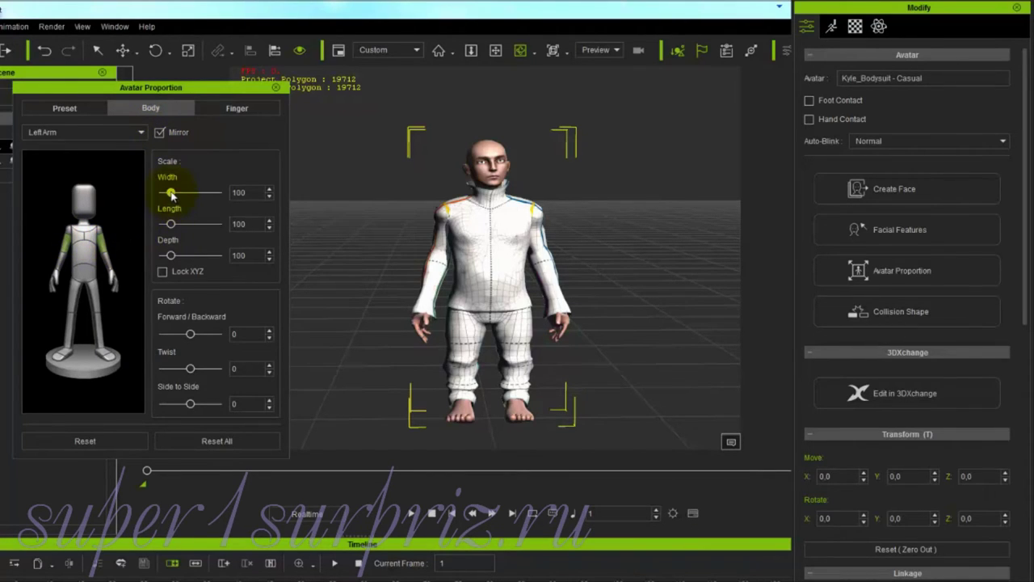
left_click_drag(172, 195, 175, 195)
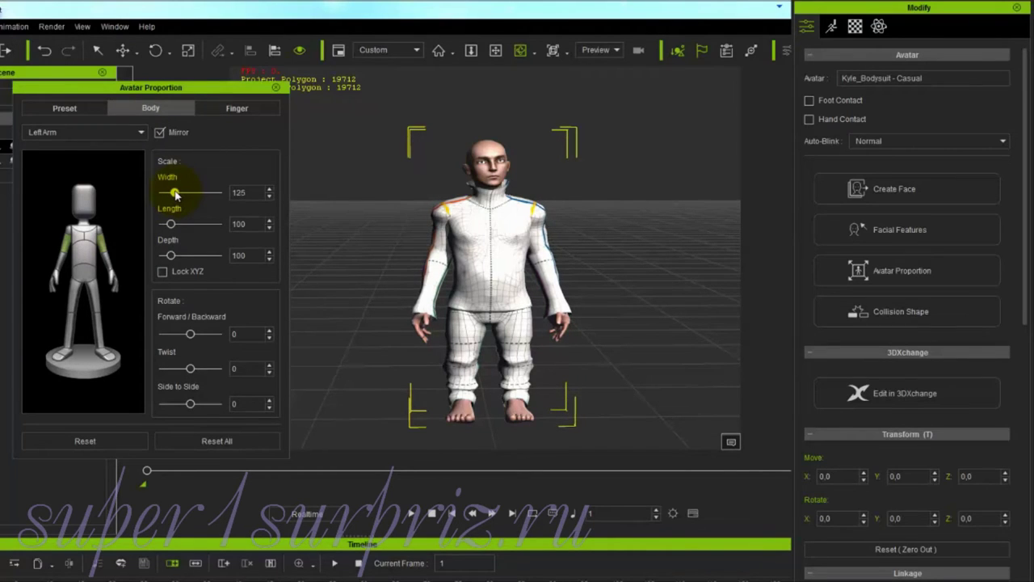
left_click(111, 270)
left_click_drag(171, 195, 174, 196)
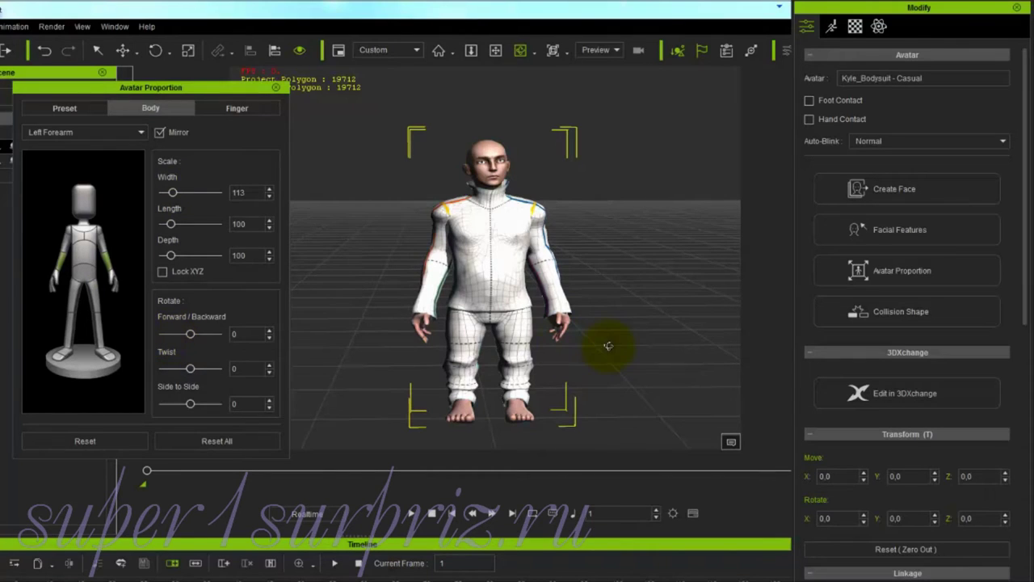
Set the upper torso's width scale to 83.
right_click_drag(595, 346, 253, 349)
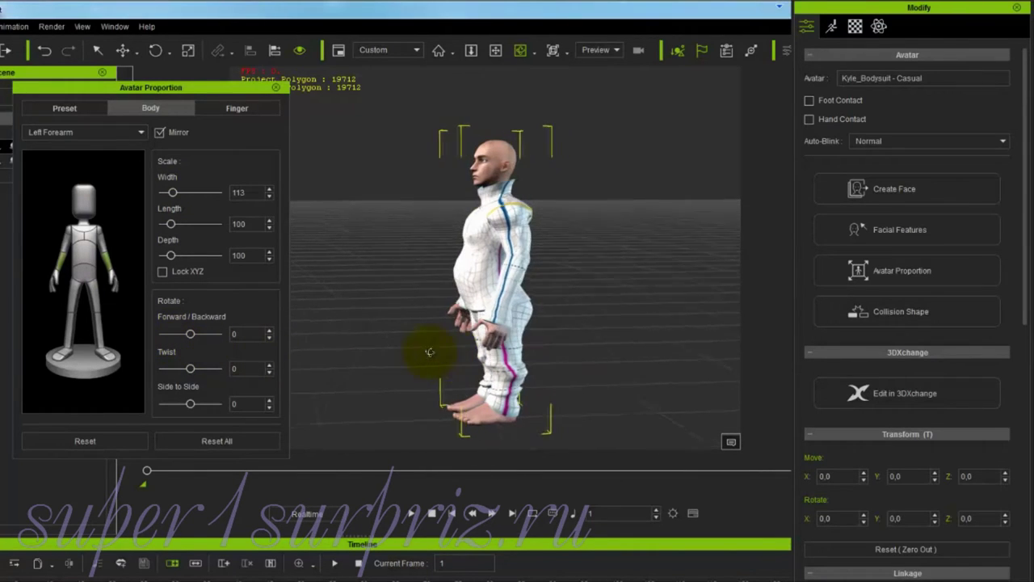
right_click_drag(417, 355, 589, 312)
left_click(84, 257)
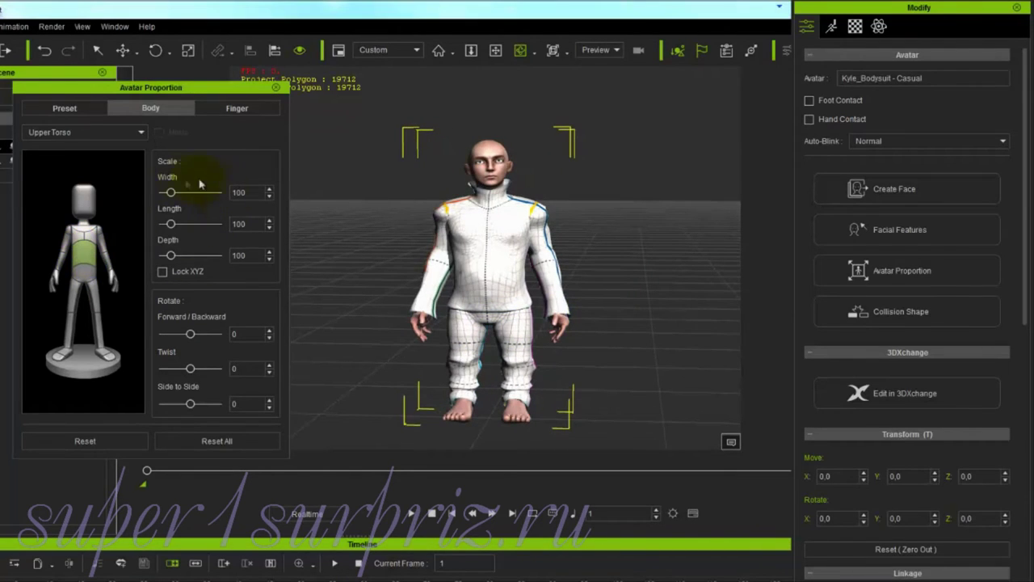
left_click_drag(171, 193, 171, 196)
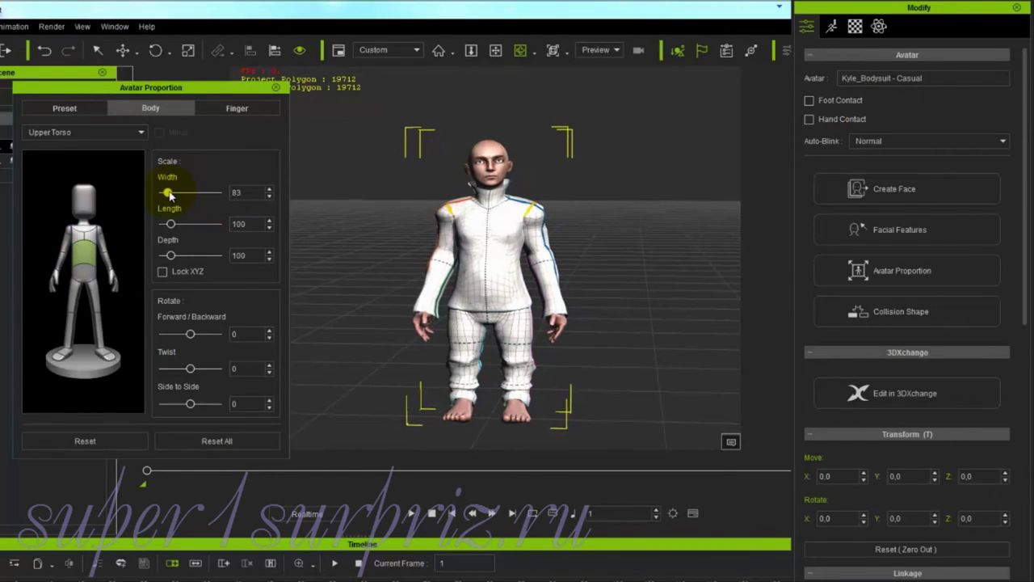
Set the lower torso's width scale to 113 and, after trying 146, its depth to 108.
left_click(84, 273)
left_click_drag(172, 194, 175, 195)
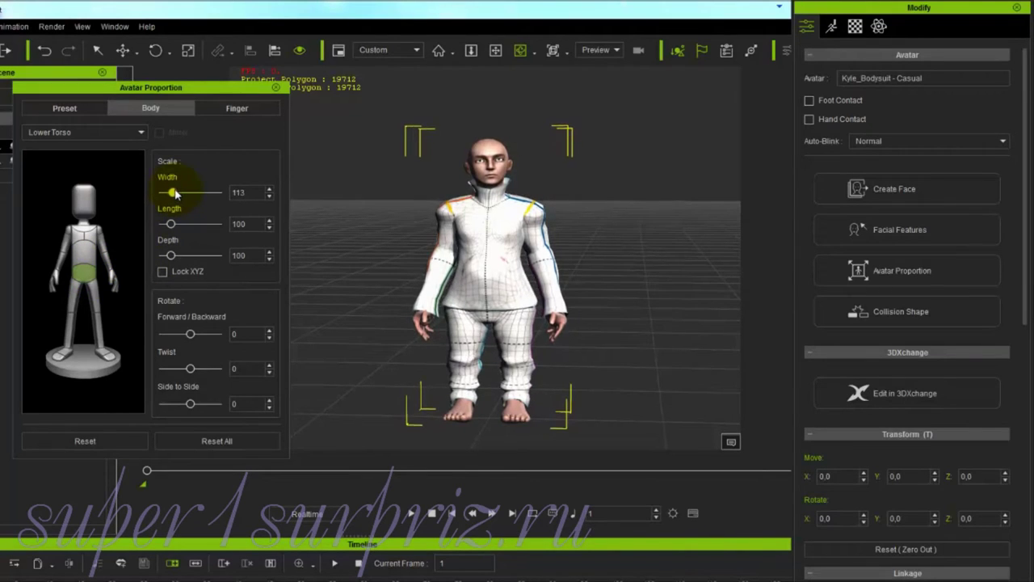
left_click_drag(170, 255, 178, 255)
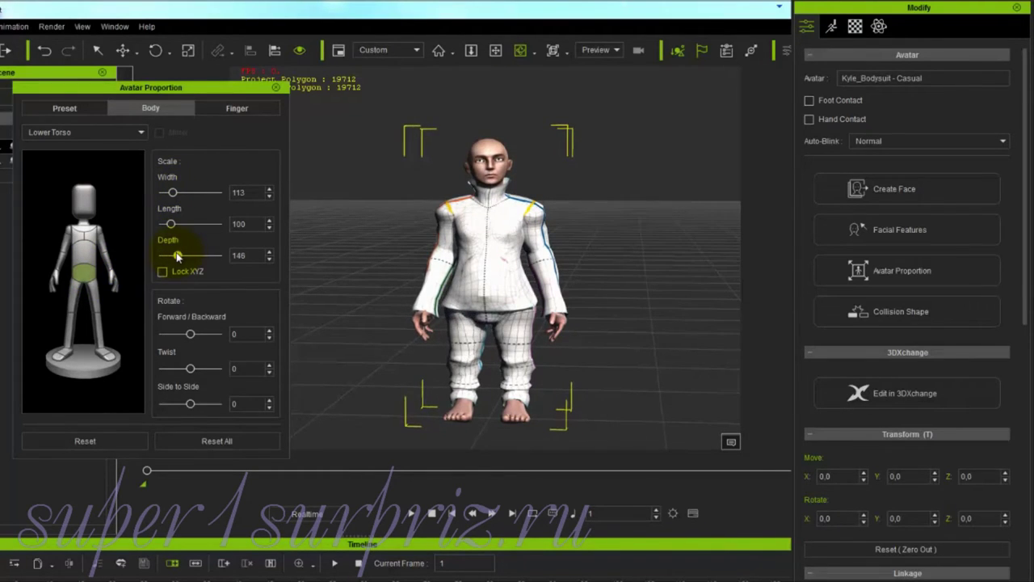
right_click_drag(549, 396, 196, 420)
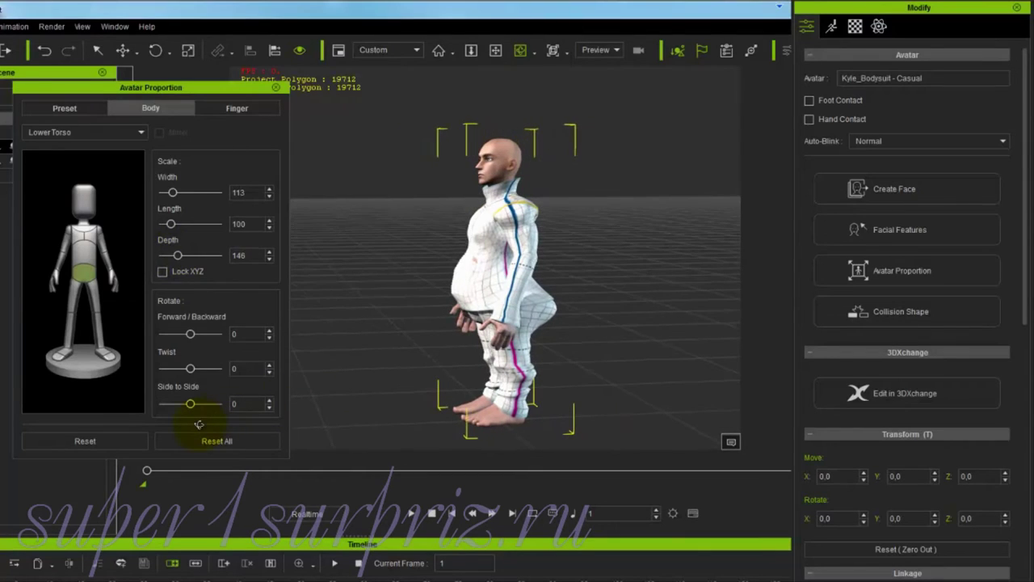
left_click_drag(178, 256, 174, 259)
right_click_drag(400, 353, 679, 321)
right_click_drag(450, 358, 554, 357)
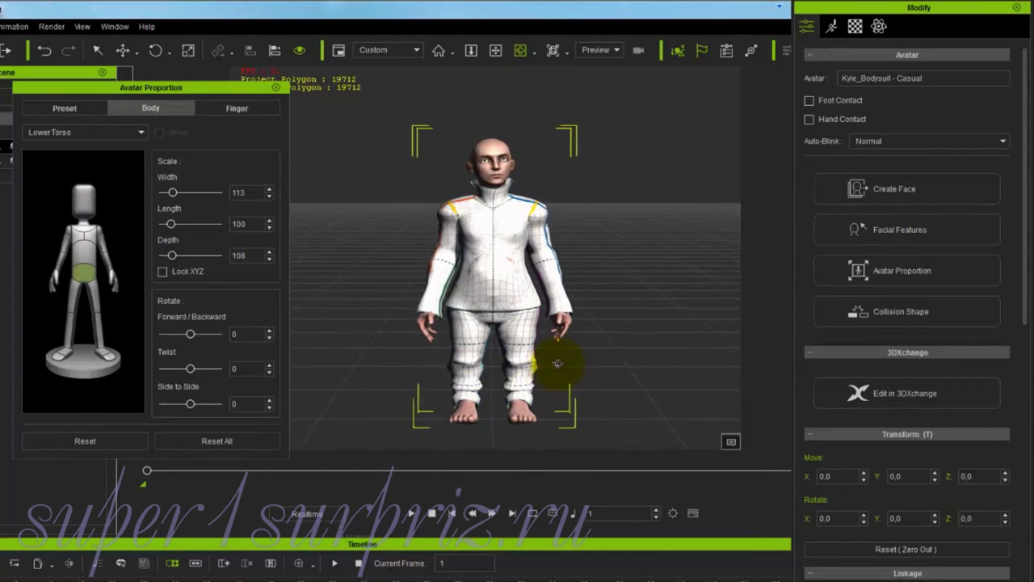
Select the left shank and turn on mirroring so both lower legs are selected.
left_click(95, 305)
left_click(99, 337)
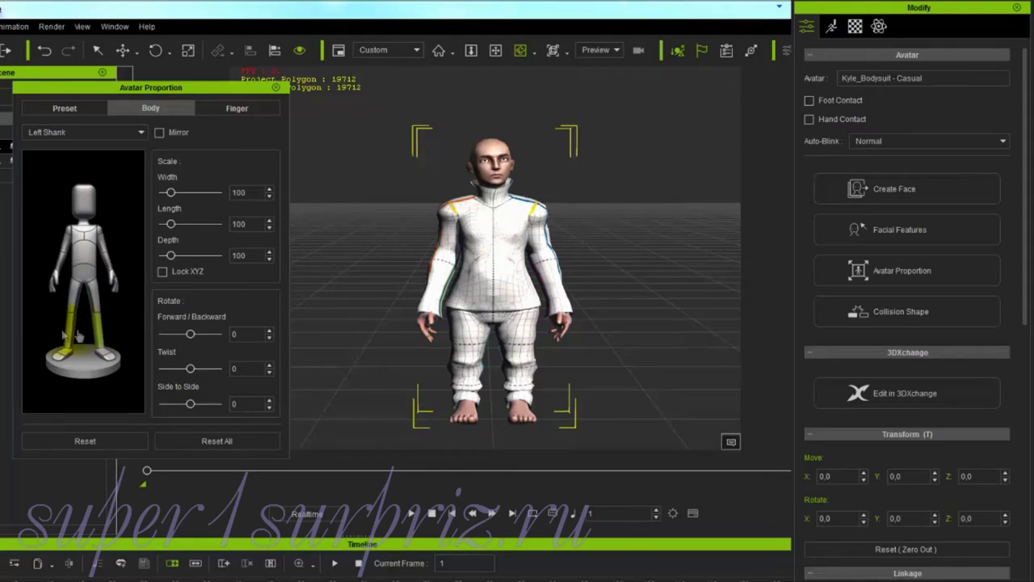
left_click(160, 134)
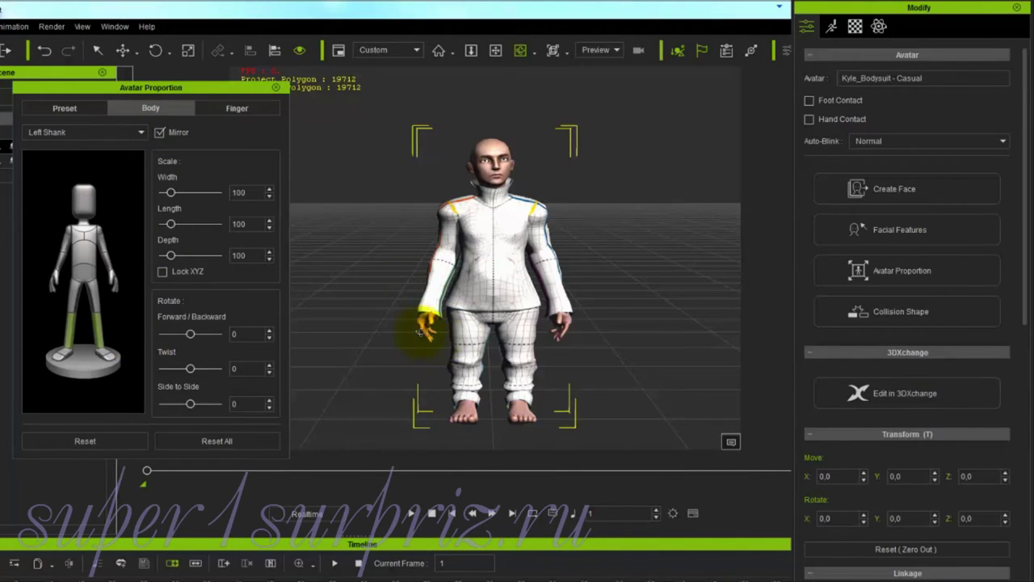
Try the finger proportions on the left thumb with length 400 and thickness 151, resetting the thumb after each trial.
left_click(237, 108)
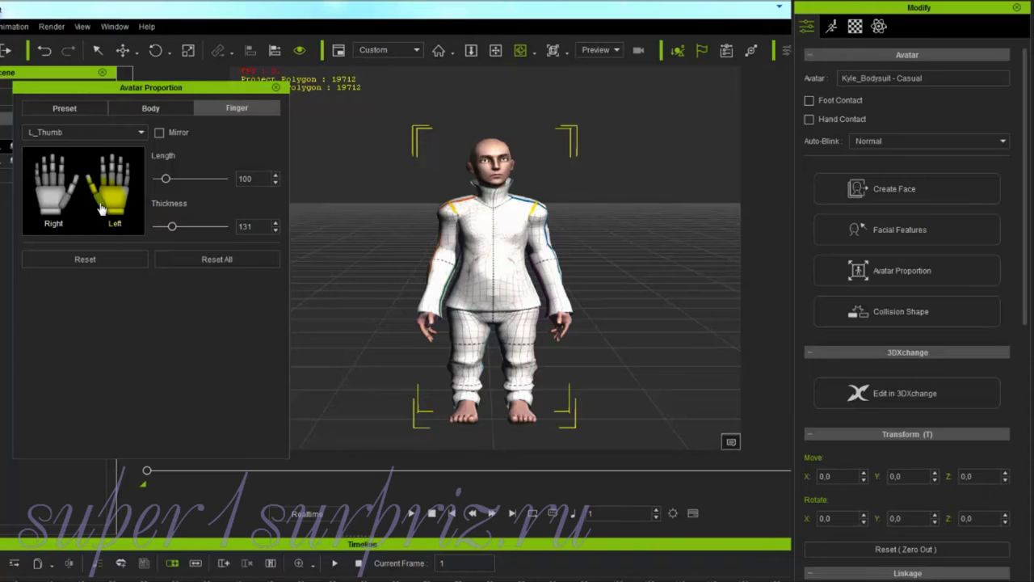
left_click_drag(164, 181, 231, 179)
mouse_move(172, 226)
left_mouse_down()
mouse_move(244, 226)
mouse_move(177, 232)
left_mouse_up()
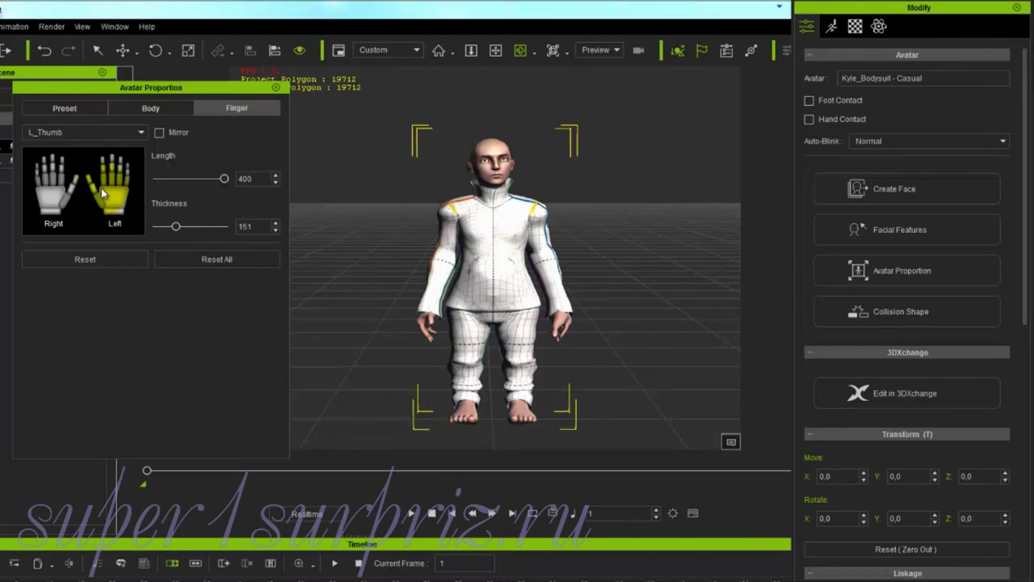
left_click(94, 191, "ctrl")
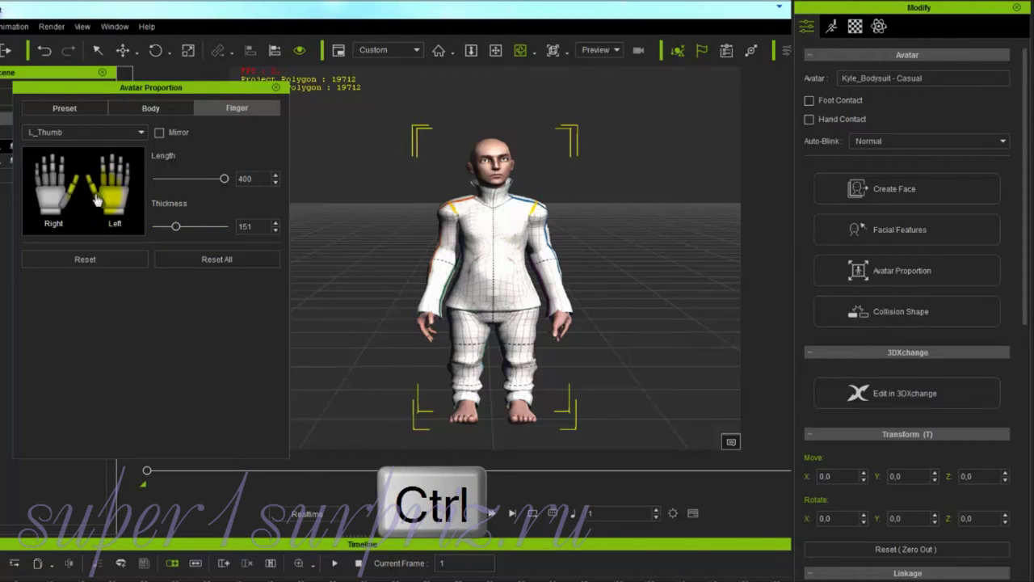
left_click(85, 259)
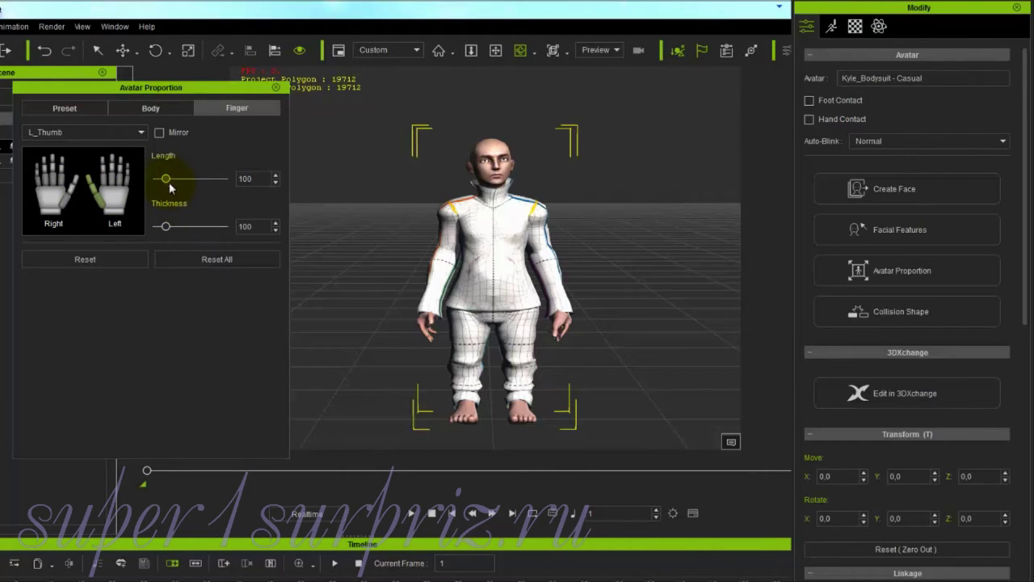
left_click_drag(166, 178, 244, 178)
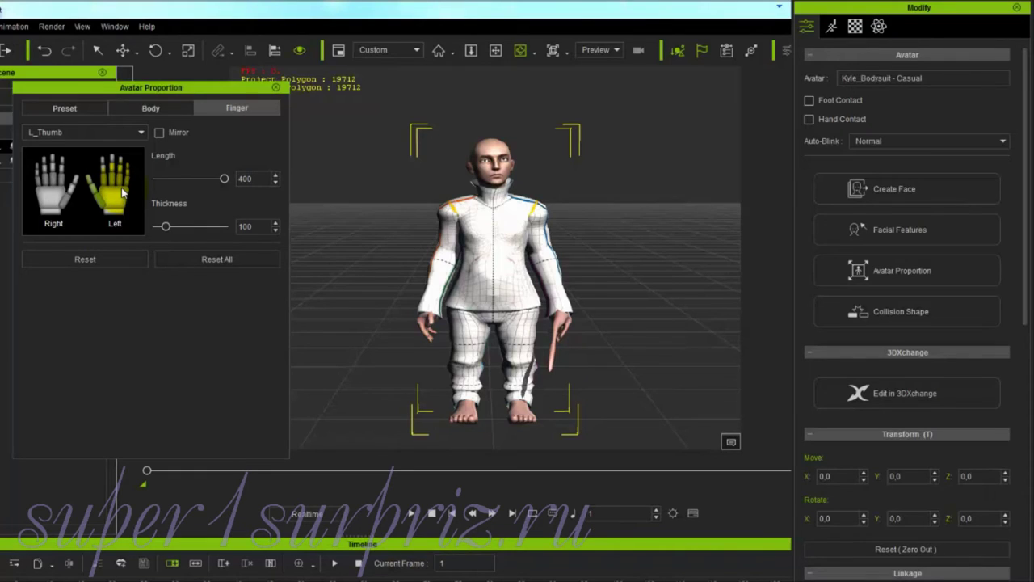
left_click(86, 260)
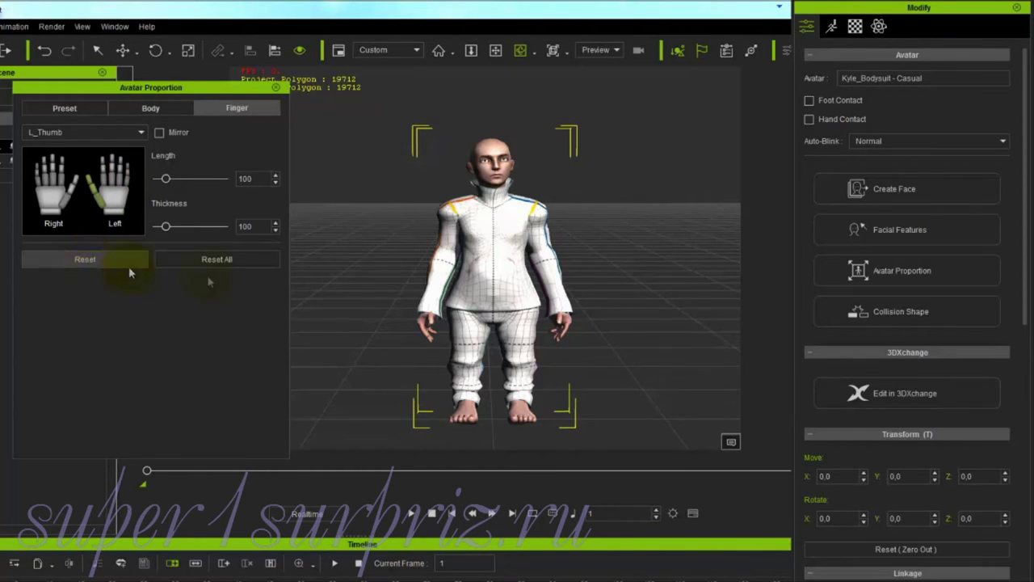
Reset all finger proportions and close the Avatar Proportion settings.
left_click(215, 259)
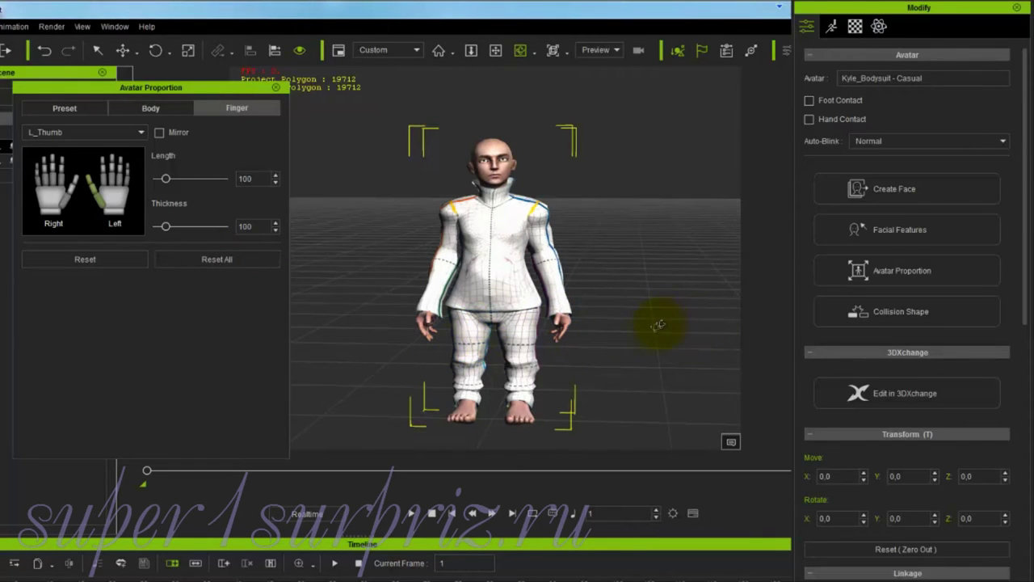
right_click_drag(657, 323, 658, 297)
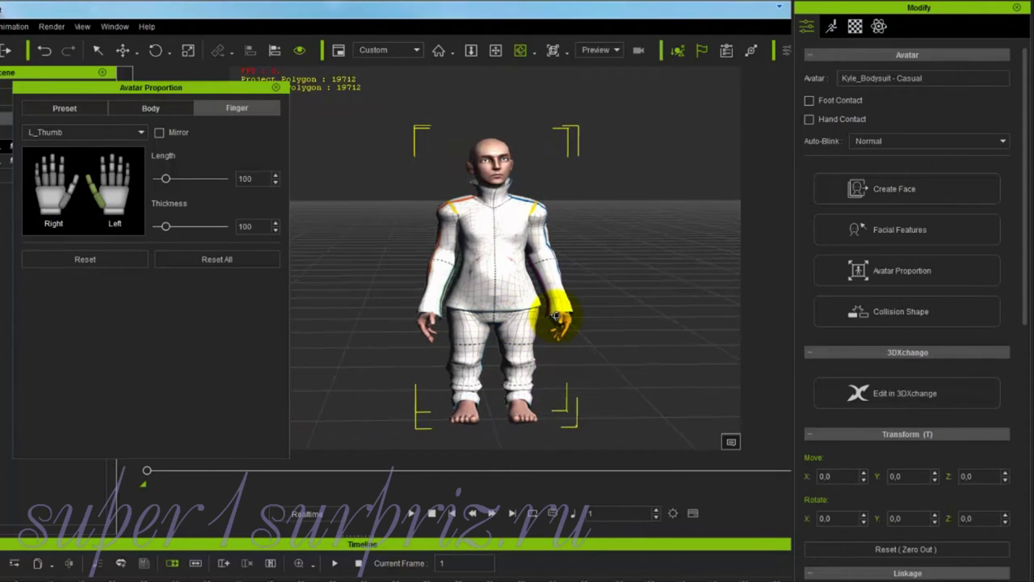
left_click(276, 86)
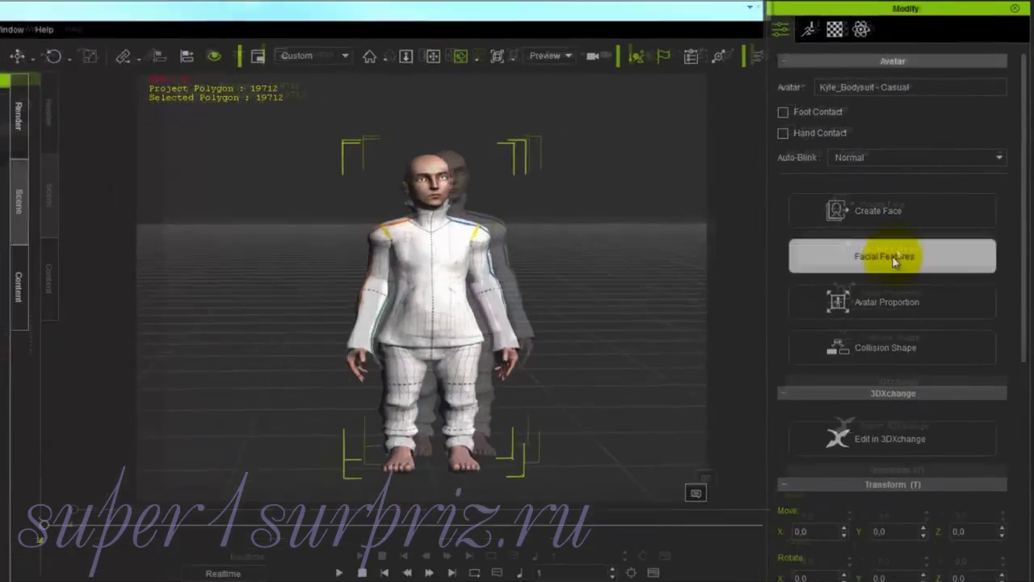
Open the avatar's Facial Features and set the brow nearly fully High, slightly toward Furrow and almost fully toward Arch.
left_click(881, 283)
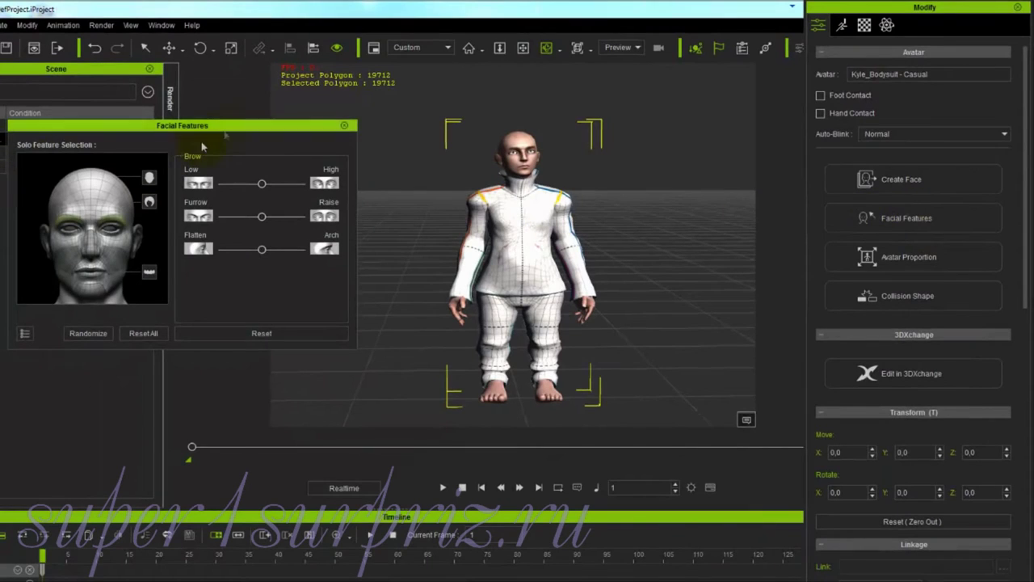
left_click_drag(231, 125, 234, 107)
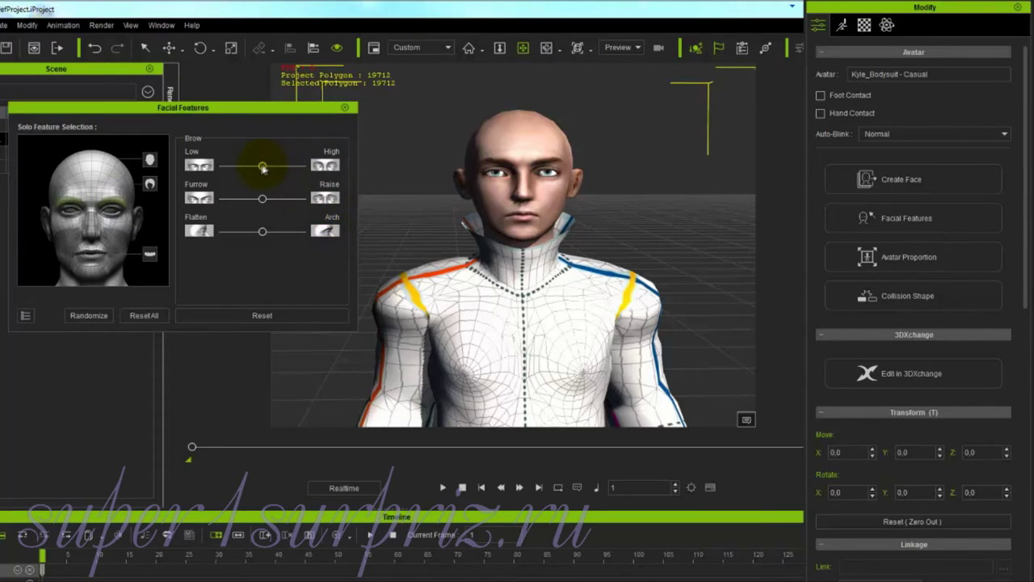
left_click_drag(261, 167, 296, 166)
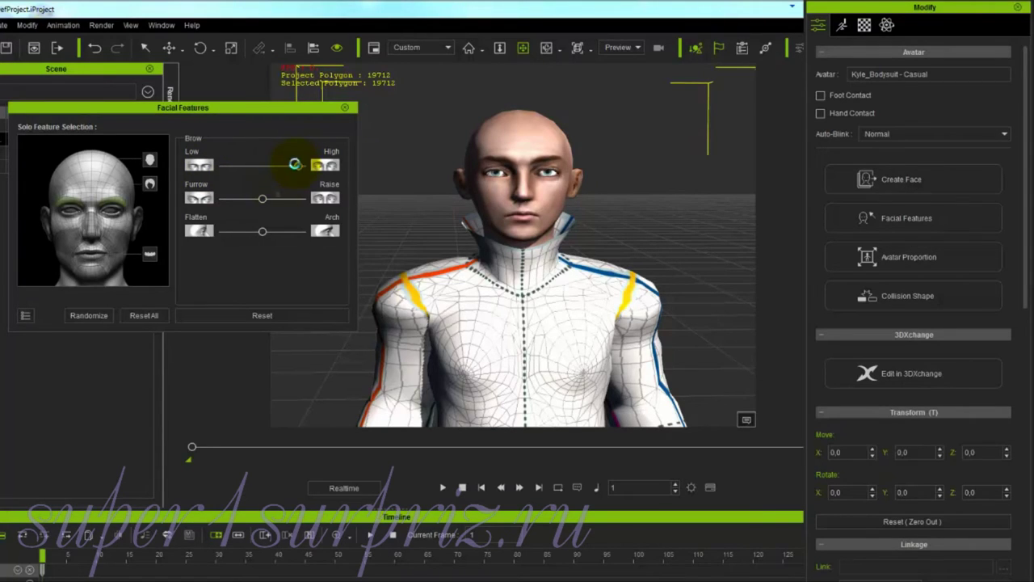
left_click_drag(261, 200, 260, 233)
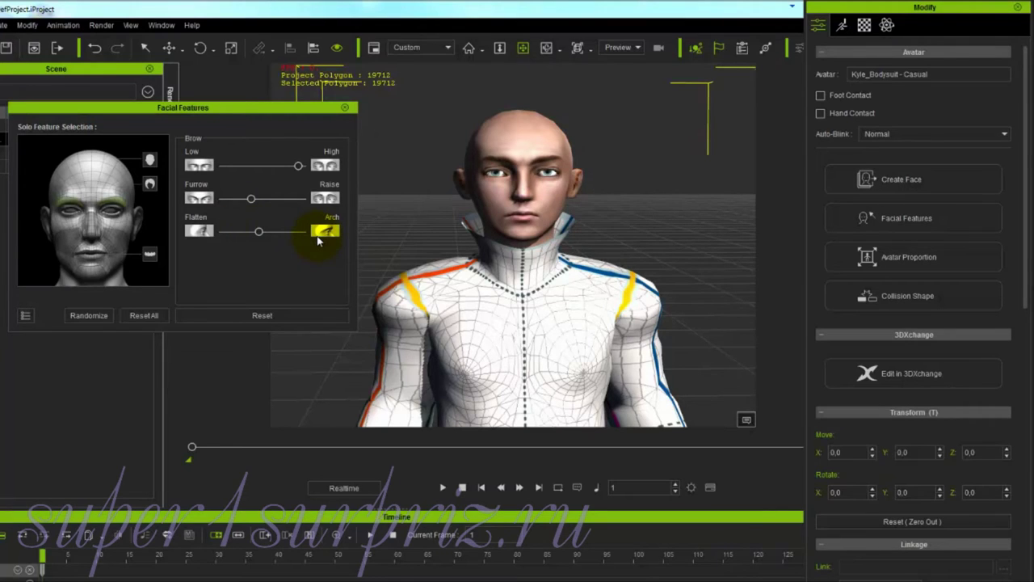
right_click_drag(569, 318, 134, 331)
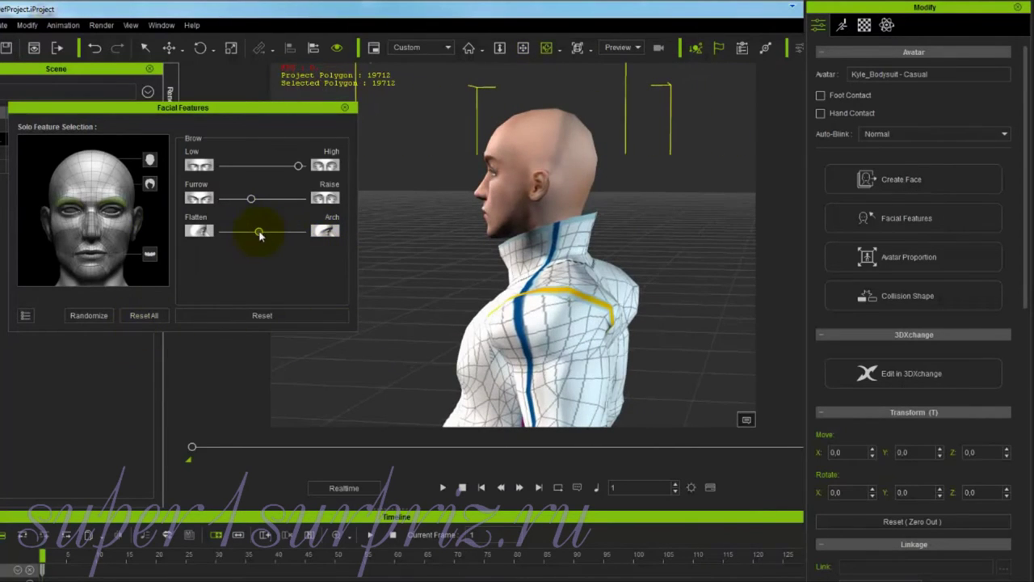
left_click_drag(259, 232, 296, 232)
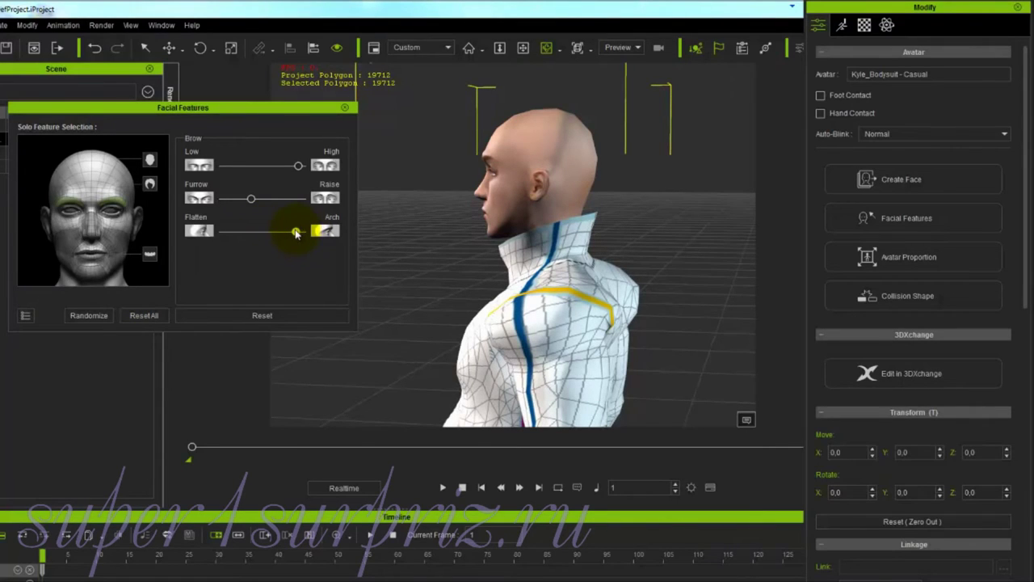
Select the avatar's eyes and set them slightly toward Large, Raise Corner, Wide and High.
left_click(111, 211)
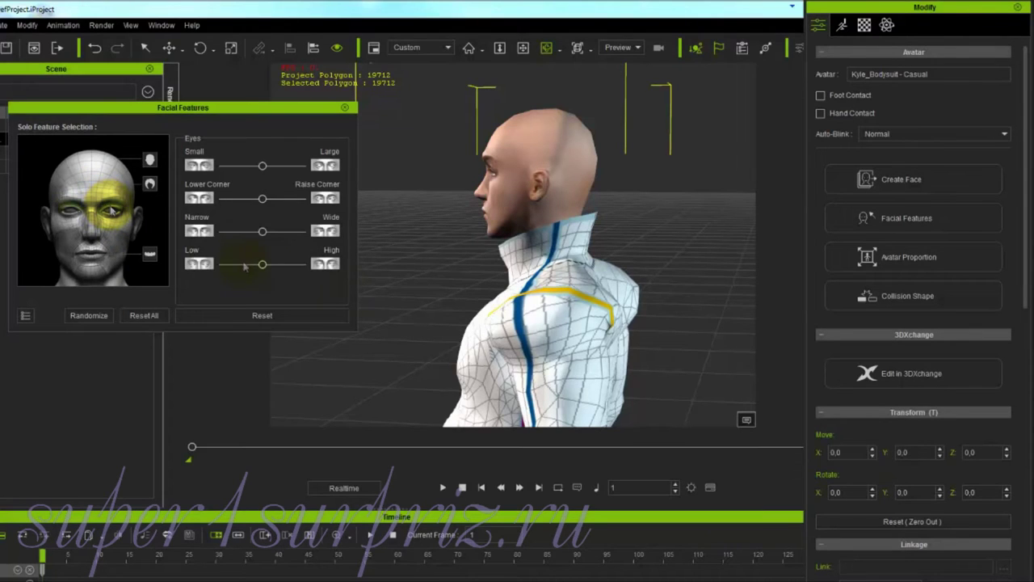
right_click_drag(433, 387, 492, 351)
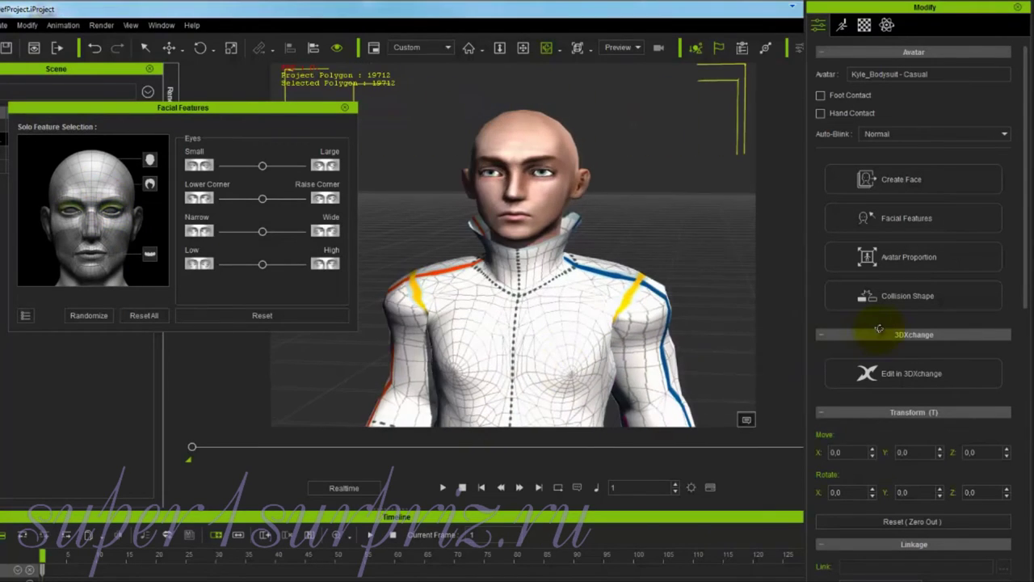
scroll(545, 339, "up", 1)
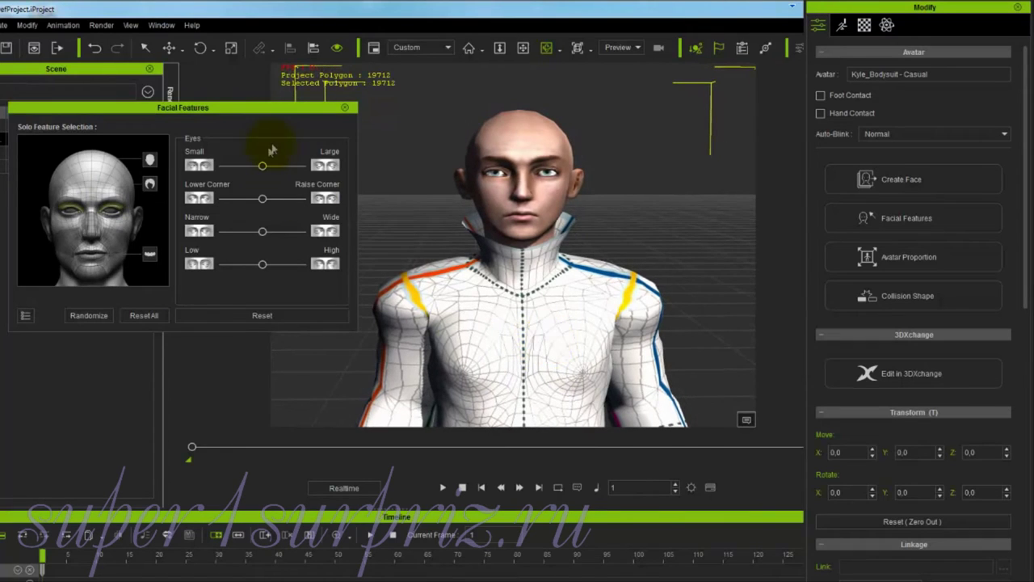
left_click_drag(262, 165, 271, 231)
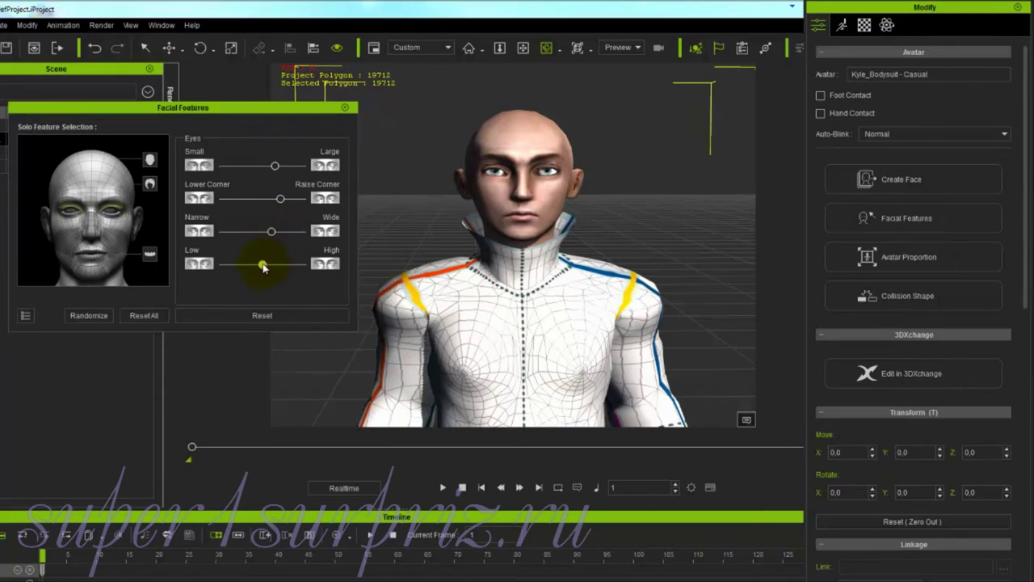
mouse_move(262, 267)
left_mouse_down()
mouse_move(289, 267)
mouse_move(258, 278)
mouse_move(266, 275)
left_mouse_up()
Select the cheekbones as the facial feature and randomize their shape.
left_click(112, 215)
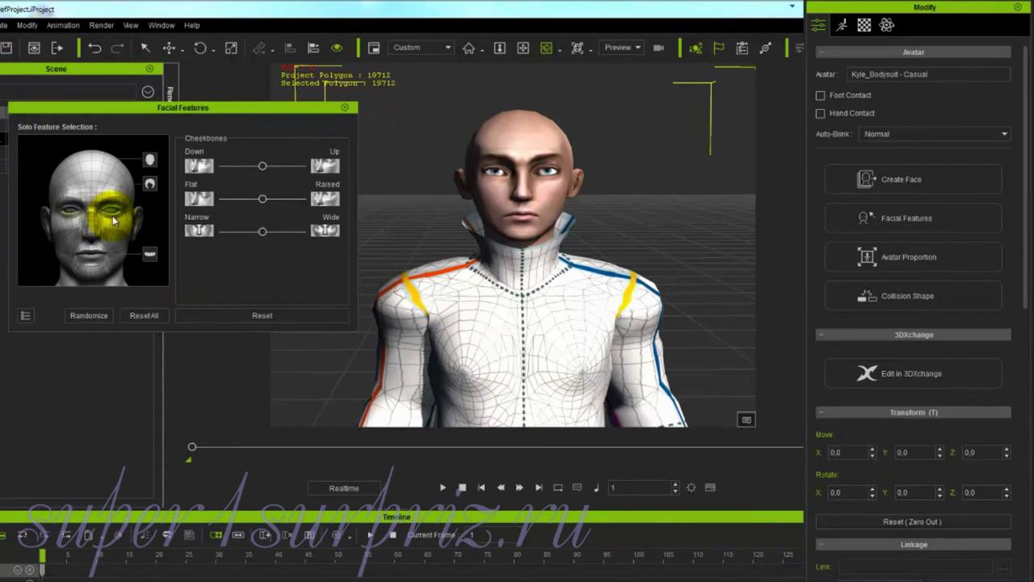
left_click(89, 315)
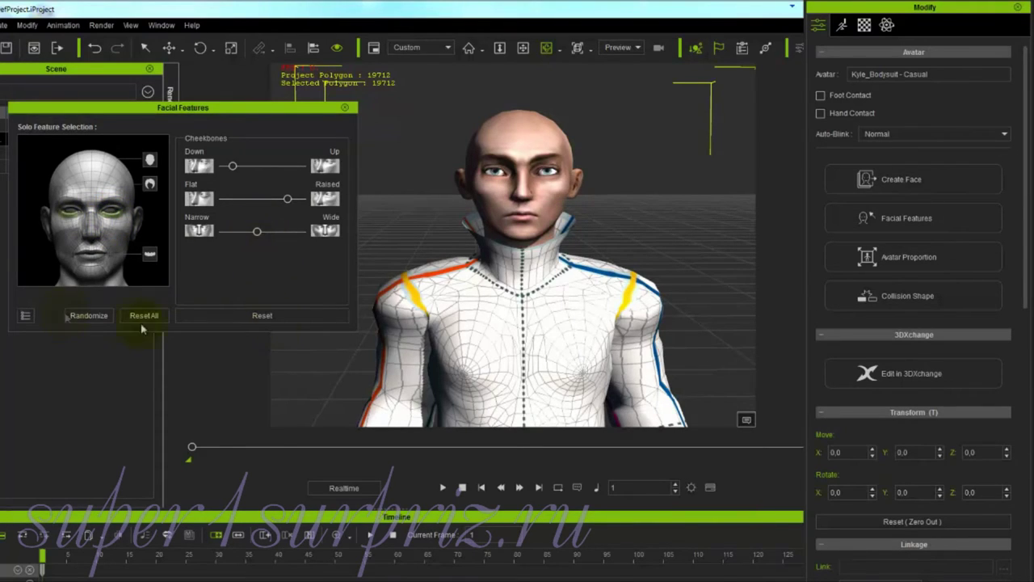
Set the nose almost fully toward Hook and Flare, about halfway toward Out and slightly toward Low.
left_click(92, 224)
left_click_drag(263, 167, 305, 200)
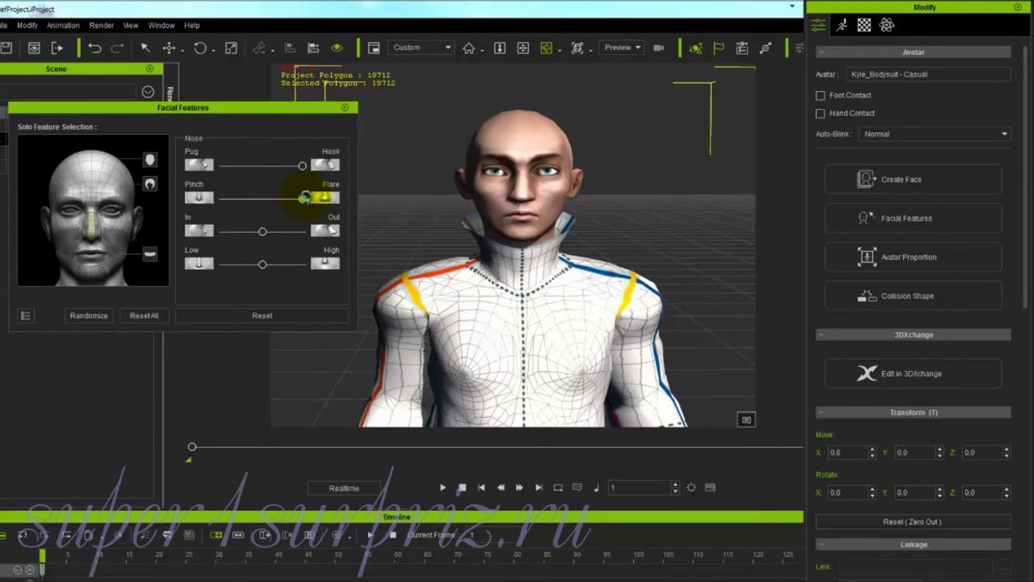
left_click_drag(260, 233, 256, 265)
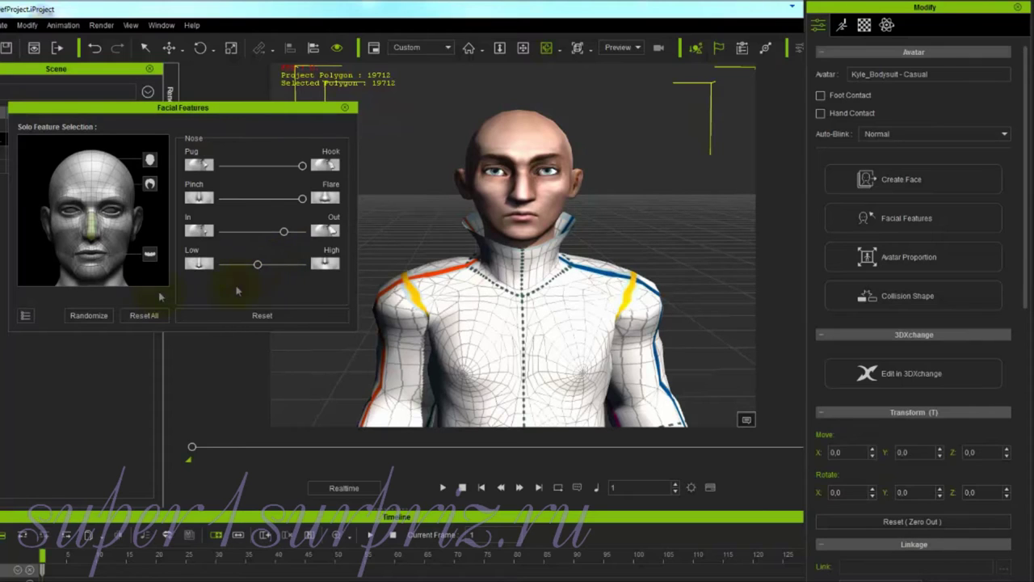
Set the cheeks slightly toward Full, about halfway toward Wide and slightly toward Jaw.
left_click(115, 244)
left_click_drag(263, 168, 272, 167)
left_click_drag(263, 202, 287, 201)
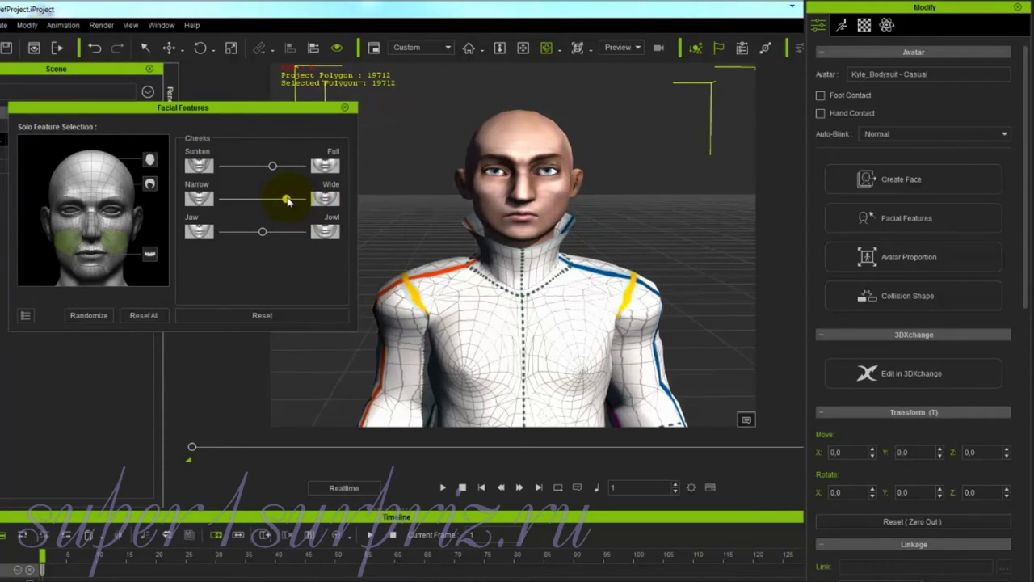
mouse_move(262, 235)
left_mouse_down()
mouse_move(232, 235)
mouse_move(252, 235)
left_mouse_up()
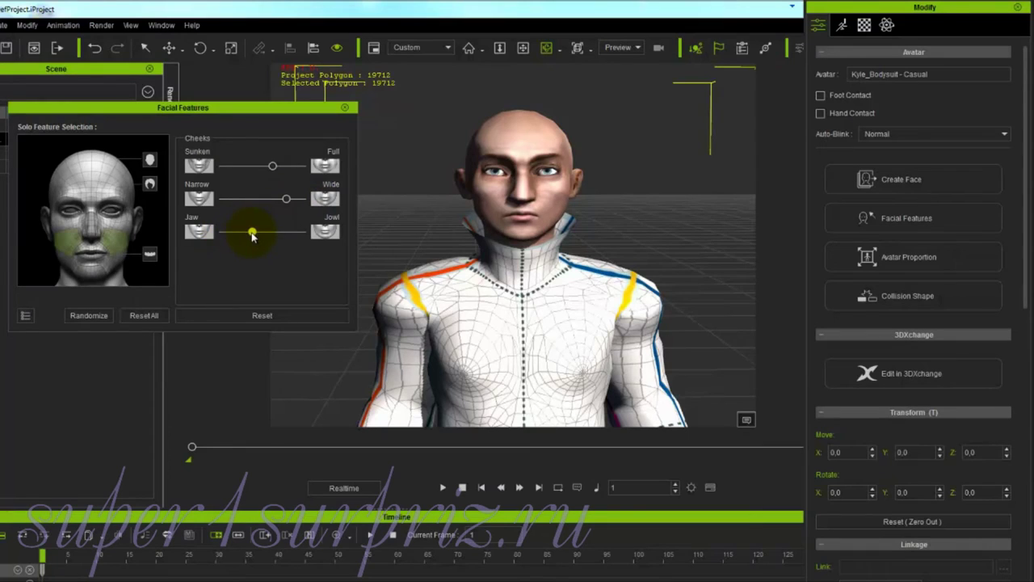
Set the mouth almost fully toward Wide and slightly toward Thick and Up.
left_click(93, 257)
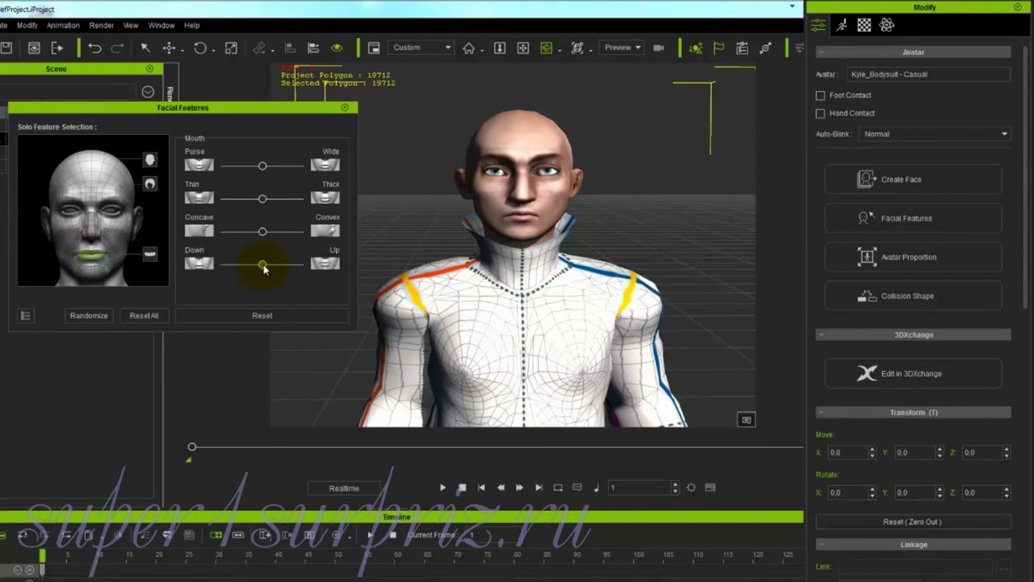
mouse_move(264, 269)
left_mouse_down()
mouse_move(242, 268)
mouse_move(268, 264)
left_mouse_up()
left_click_drag(263, 166, 311, 175)
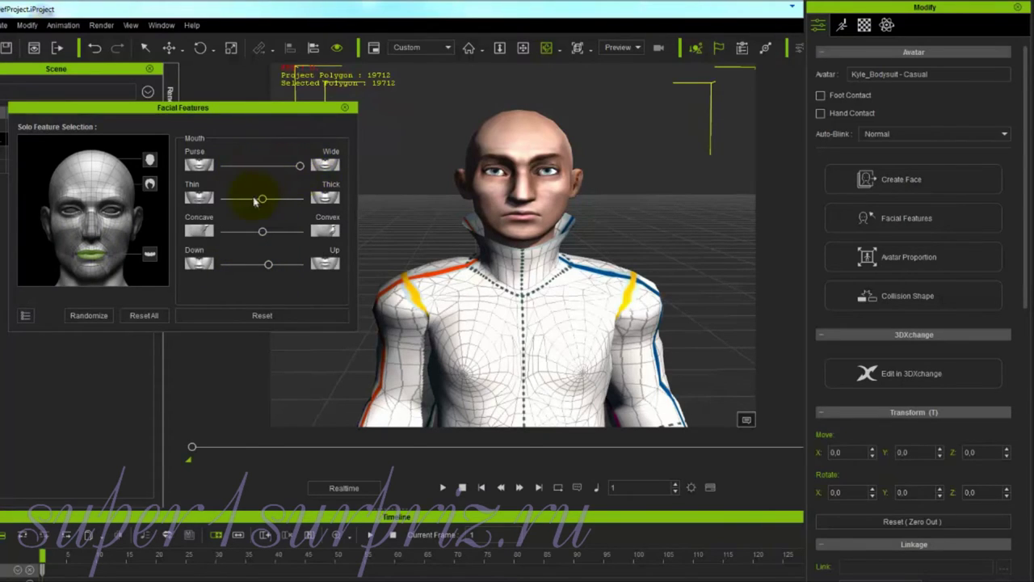
mouse_move(263, 198)
left_mouse_down()
mouse_move(299, 198)
mouse_move(271, 200)
left_mouse_up()
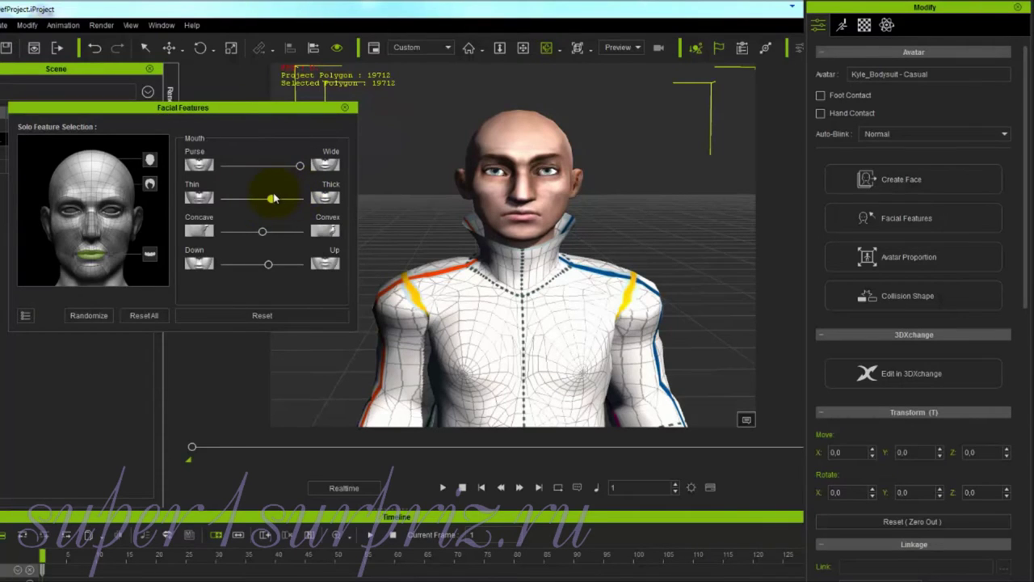
Set the chin about halfway toward Protrude, mostly toward Long and slightly toward Full.
left_click(93, 276)
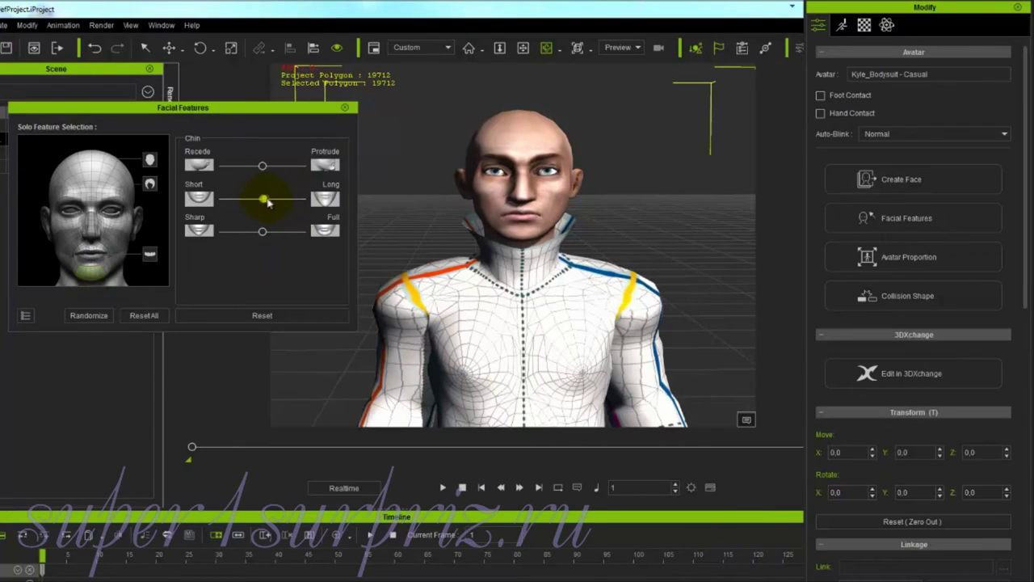
left_click_drag(267, 201, 295, 196)
left_click_drag(261, 165, 283, 166)
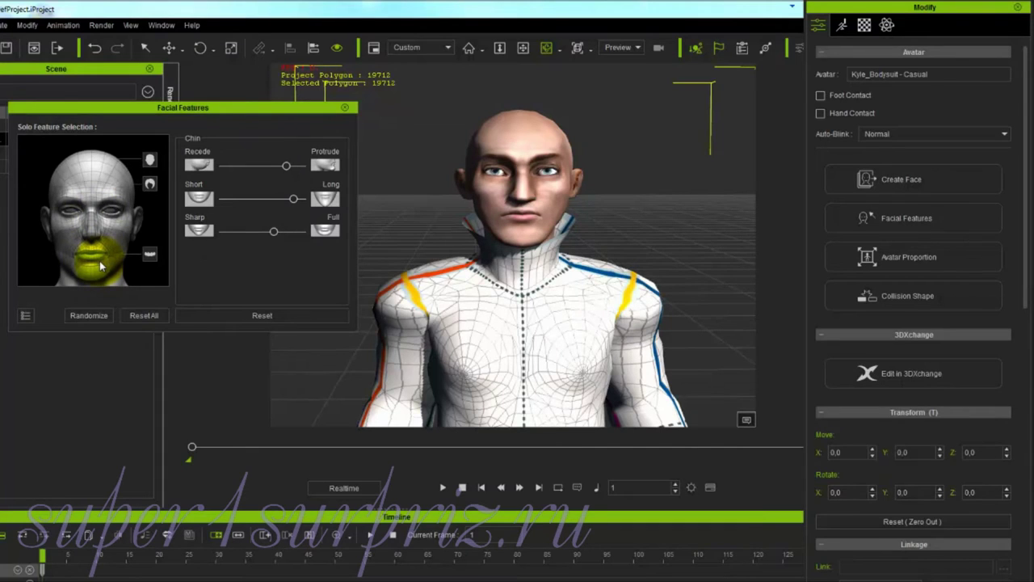
mouse_move(526, 342)
right_mouse_down()
mouse_move(86, 369)
mouse_move(242, 371)
mouse_move(430, 356)
mouse_move(369, 358)
mouse_move(550, 341)
mouse_move(267, 350)
mouse_move(715, 312)
mouse_move(485, 314)
mouse_move(848, 301)
mouse_move(491, 331)
mouse_move(513, 327)
right_mouse_up()
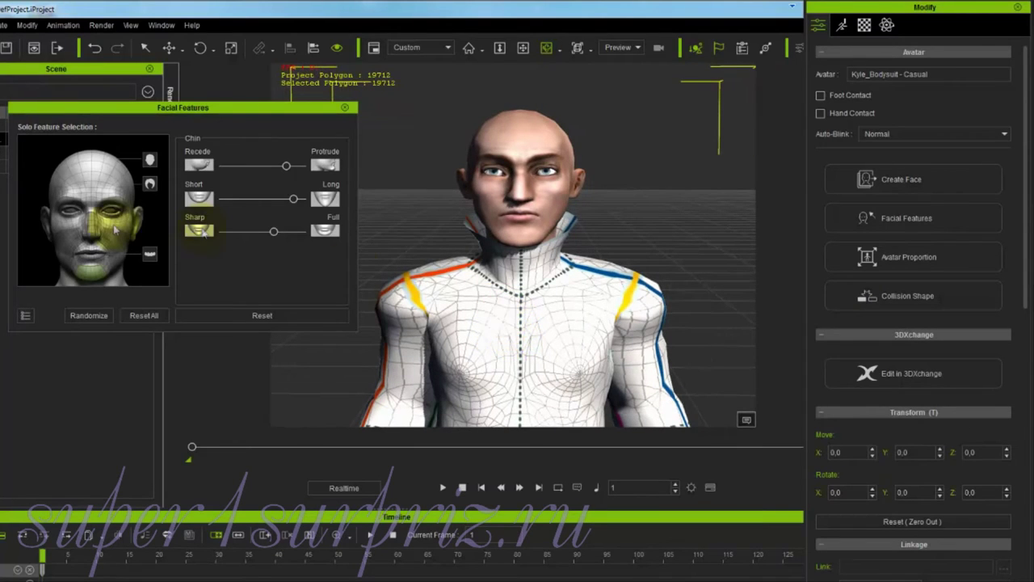
Switch Facial Features to detailed control-point editing and go through the Front, Right and Left Face views.
left_click(25, 315)
left_click(25, 317)
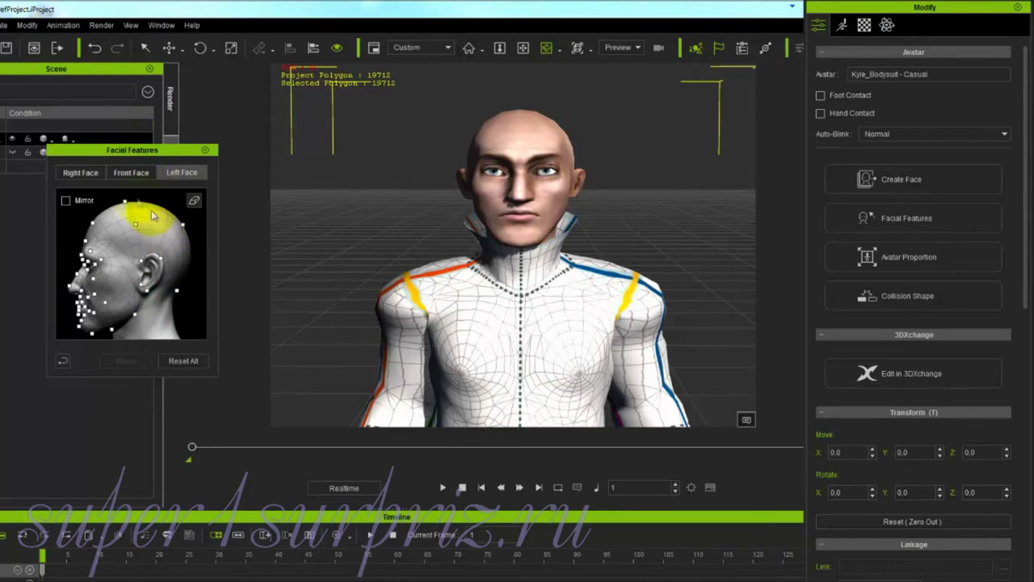
left_click(130, 173)
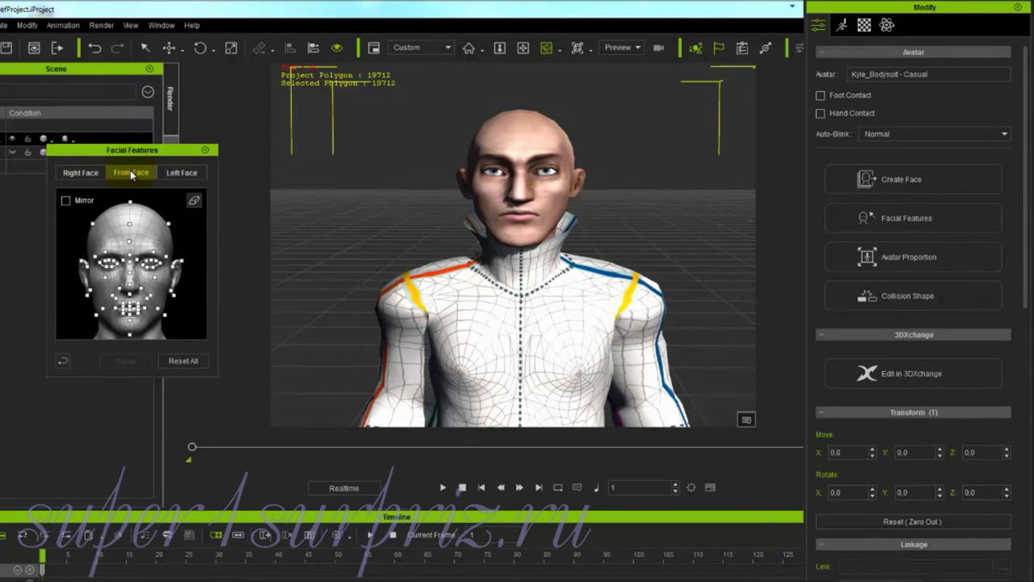
left_click(84, 173)
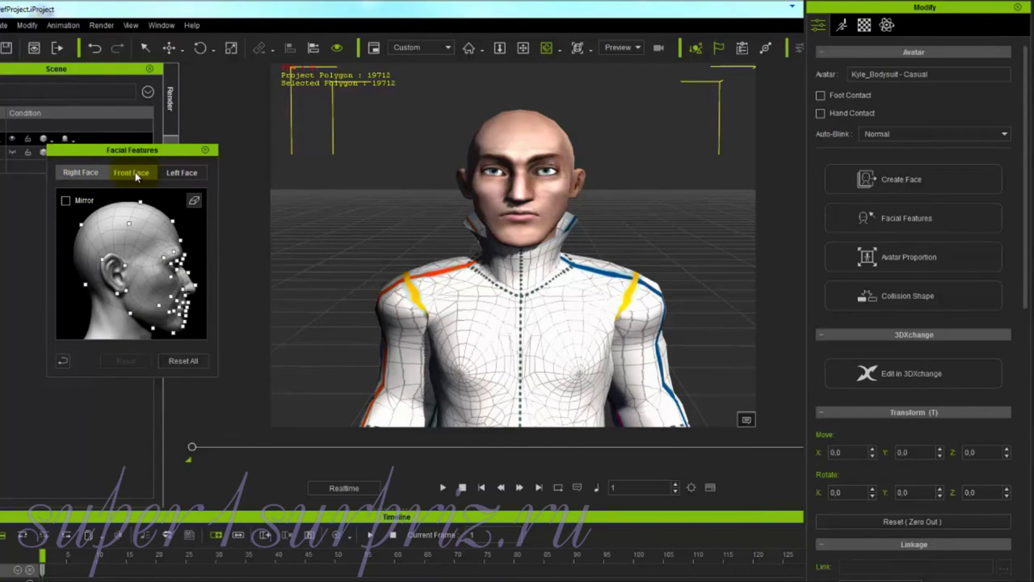
left_click(182, 173)
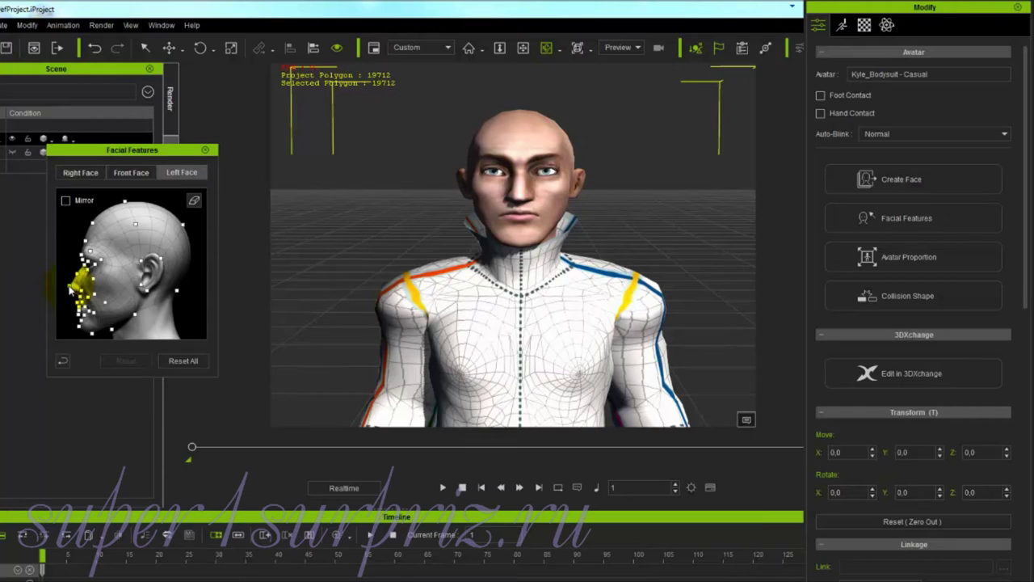
Pull the avatar's nose tip farther forward and adjust the lip profile using the Left Face control points.
right_click_drag(508, 315, 300, 315)
right_click_drag(554, 314, 409, 317)
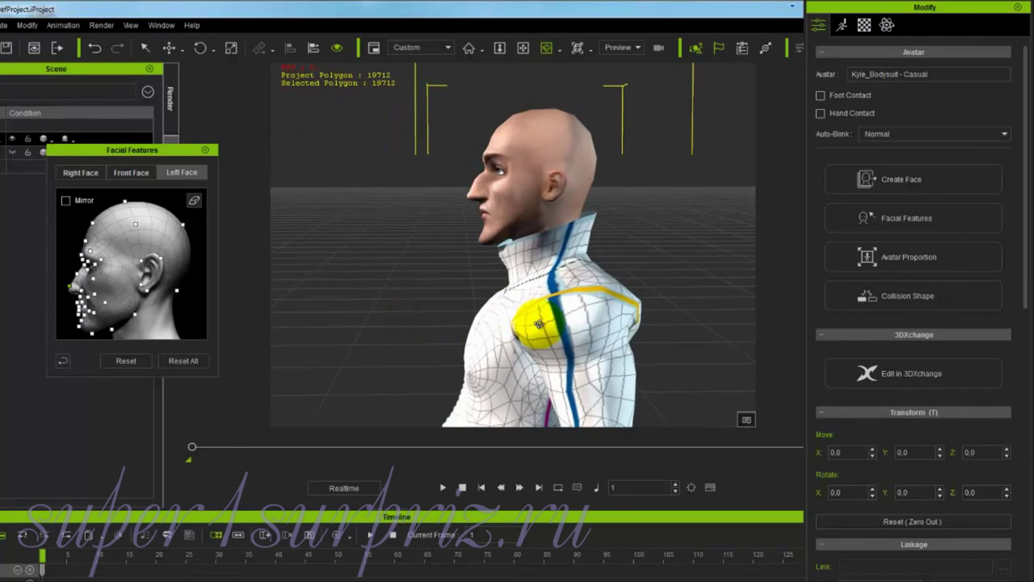
left_click_drag(530, 315, 552, 323)
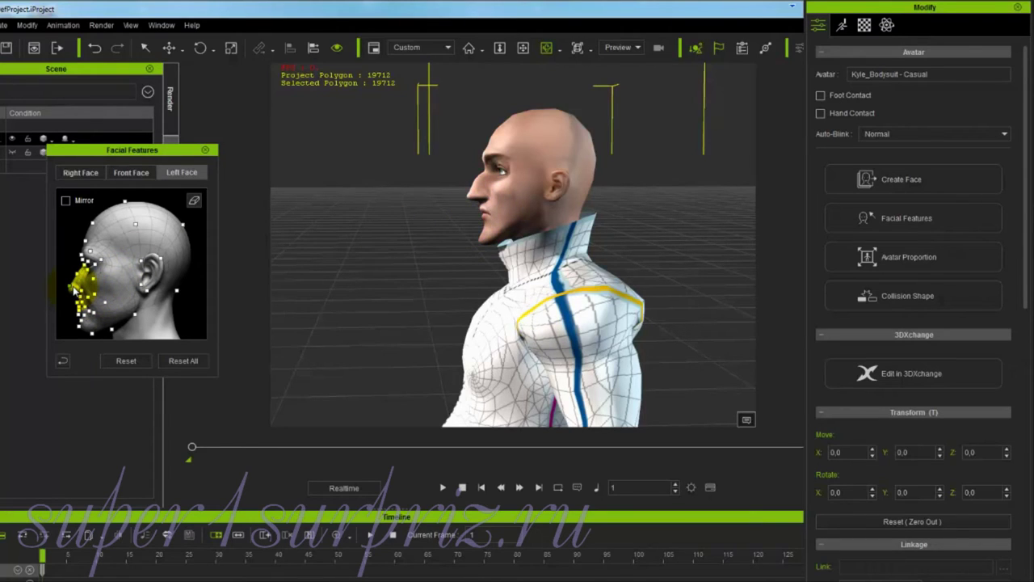
left_click_drag(75, 290, 22, 295)
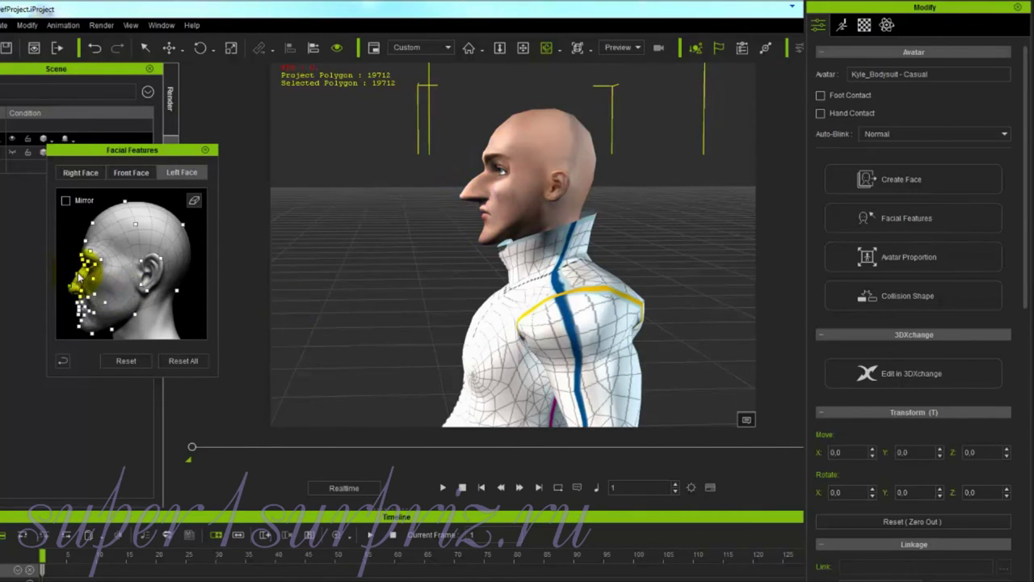
left_click_drag(78, 275, 81, 250)
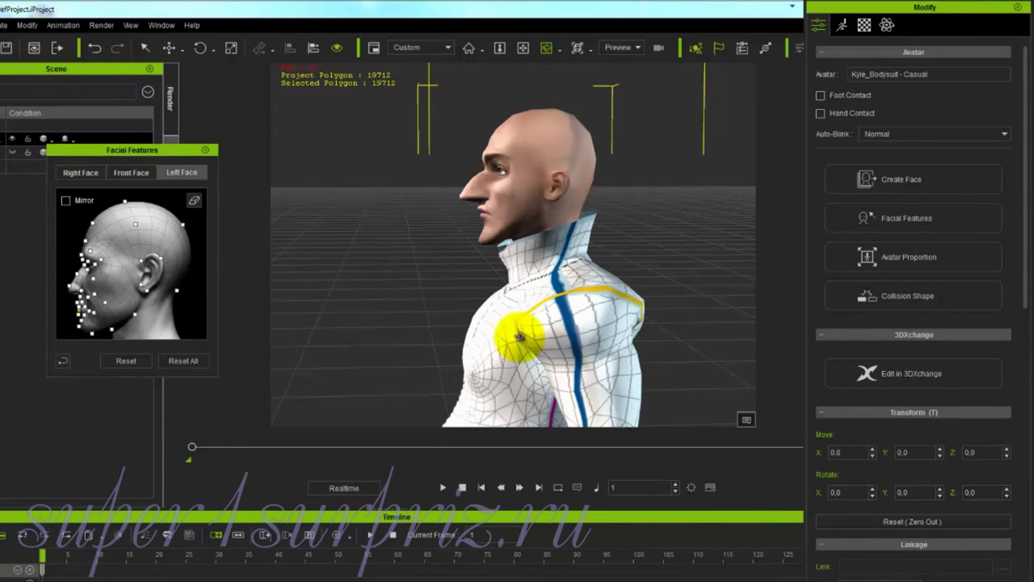
Turn on Mirror in the Front Face view and stretch the mouth corners outward into a smile.
right_click_drag(482, 339, 635, 316)
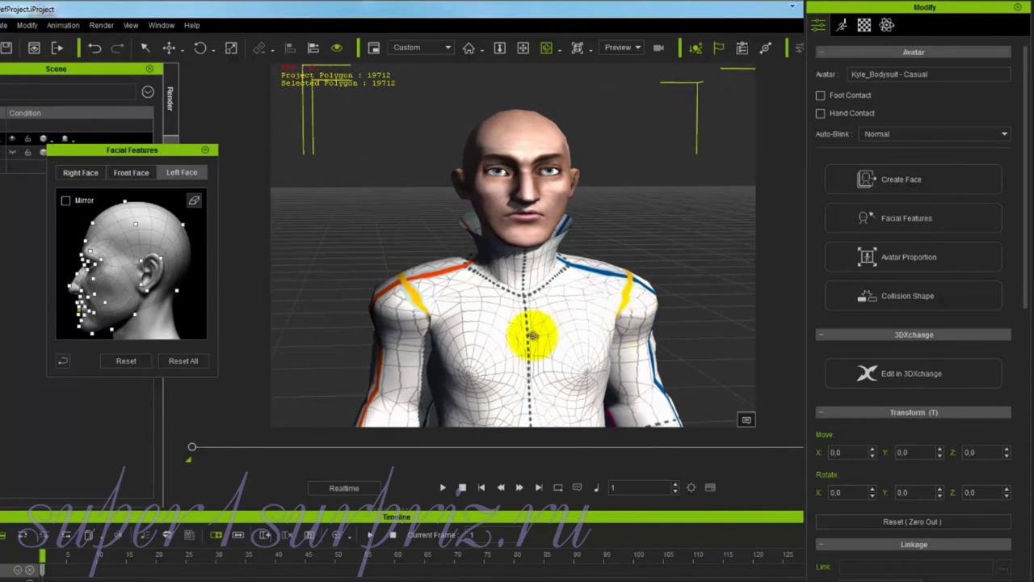
right_click_drag(523, 341, 517, 342)
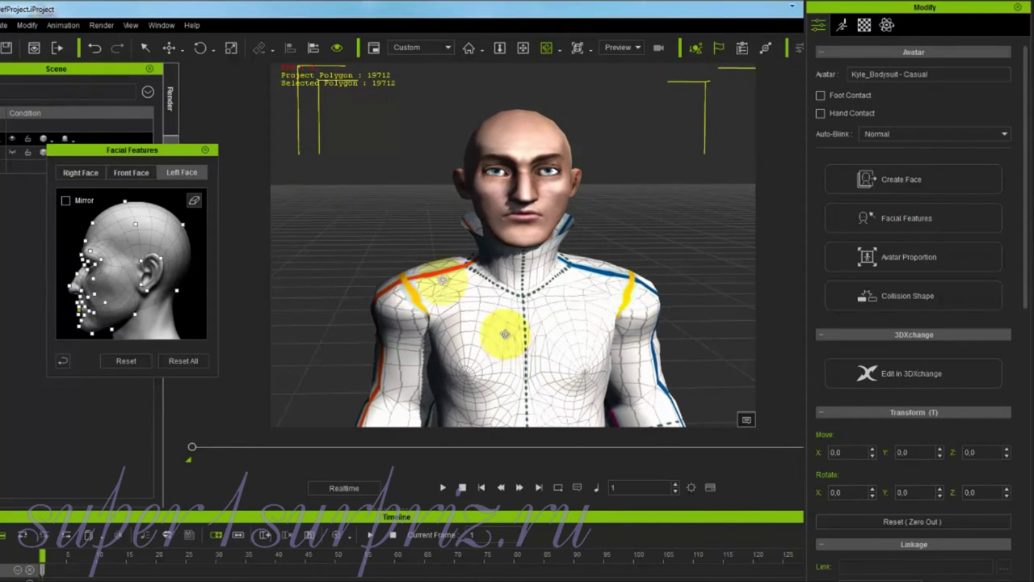
left_click(137, 175)
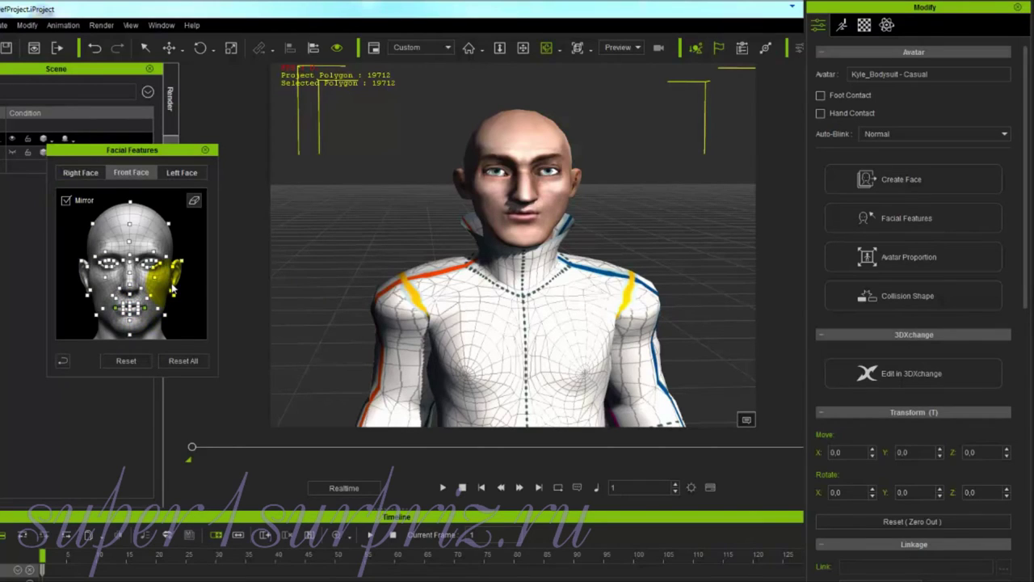
left_click_drag(172, 288, 208, 299)
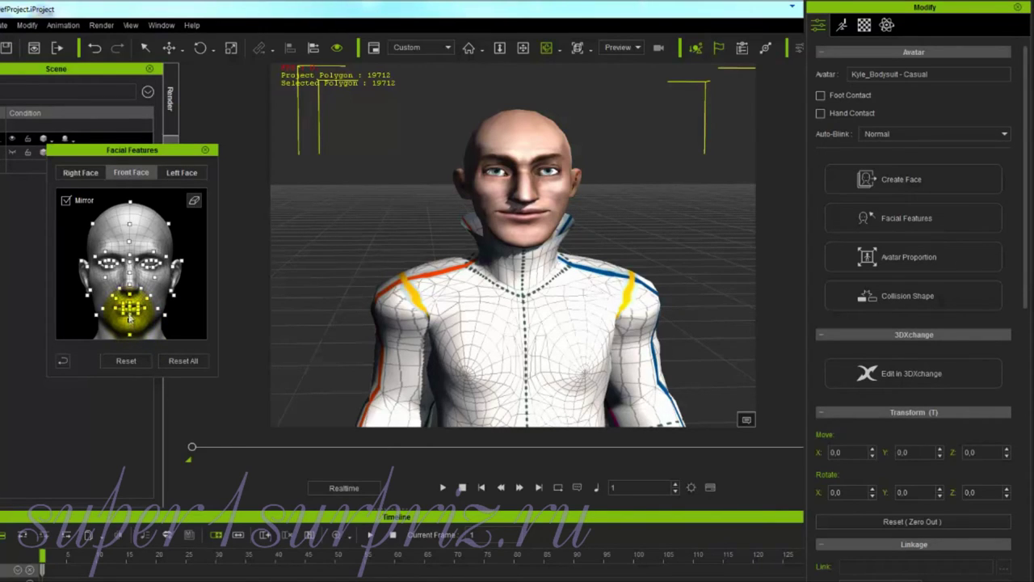
mouse_move(128, 318)
left_mouse_down()
mouse_move(130, 339)
mouse_move(134, 310)
mouse_move(131, 343)
mouse_move(141, 318)
left_mouse_up()
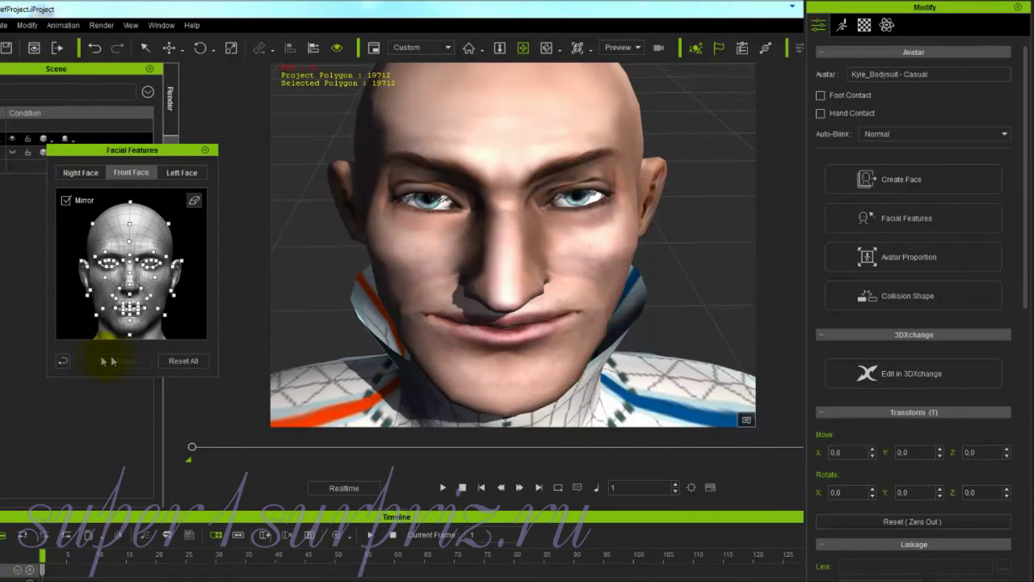
Select the mirrored eyelid control points together and open both eyes wider.
key("ctrl")
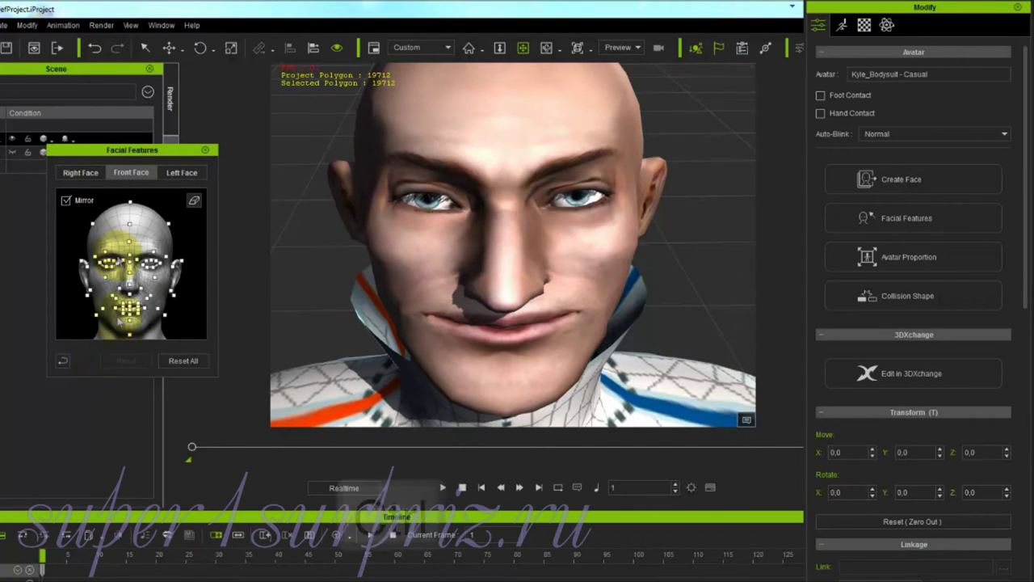
left_click(101, 265)
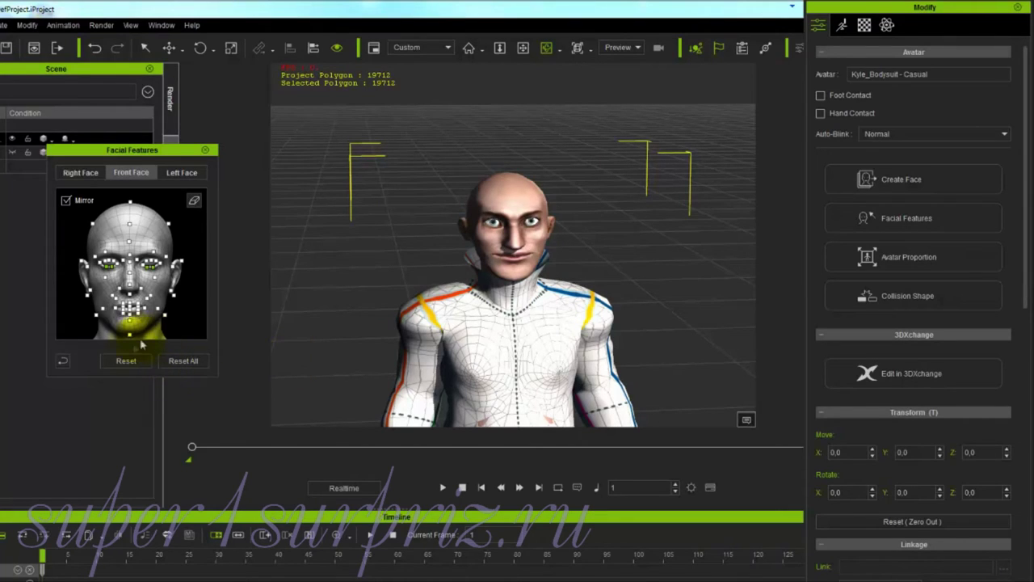
left_click(127, 362)
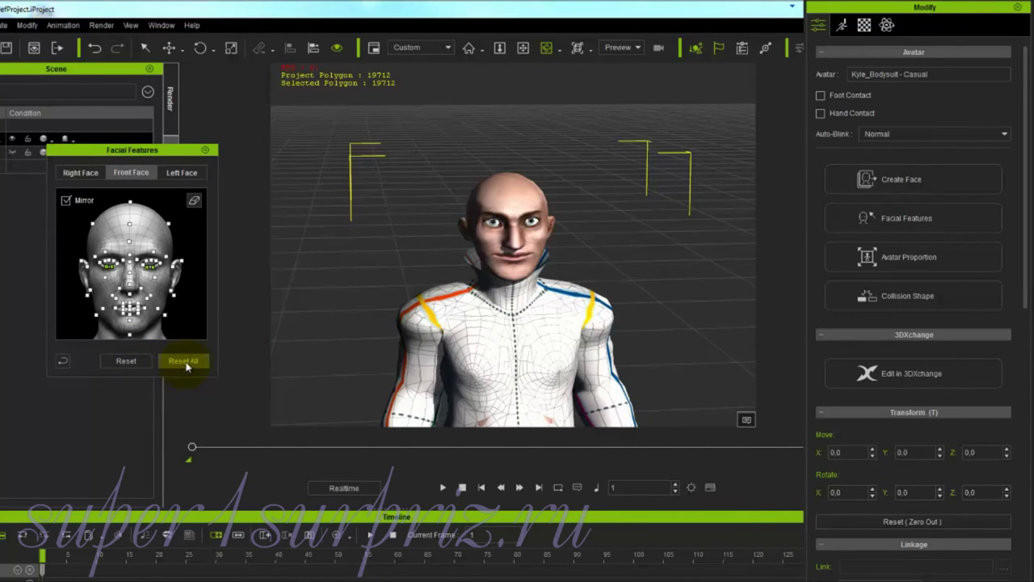
Return to the feature sliders, choose Head Adjustment and apply the Gnome head shape at about half weight.
left_click(61, 362)
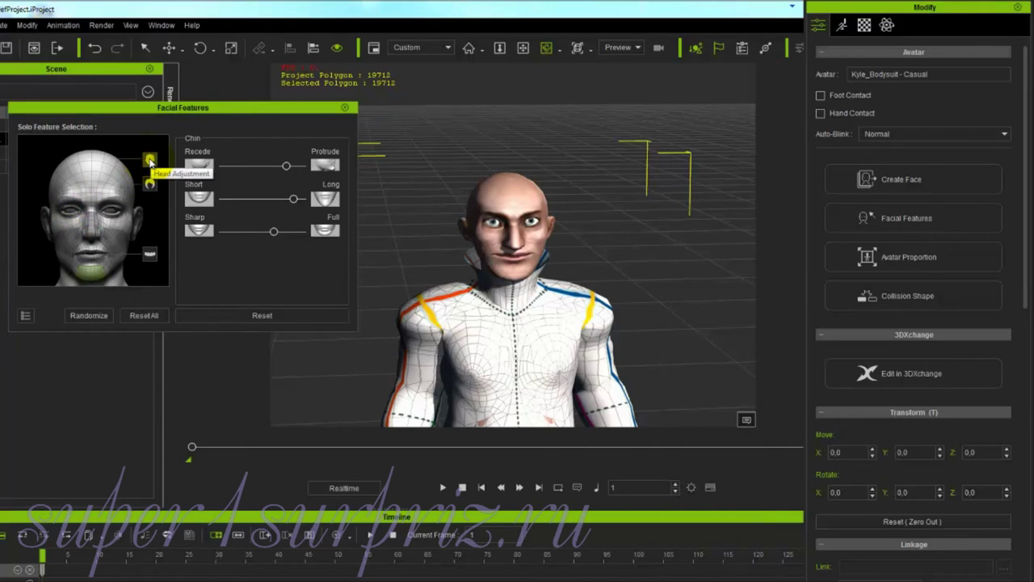
left_click(150, 160)
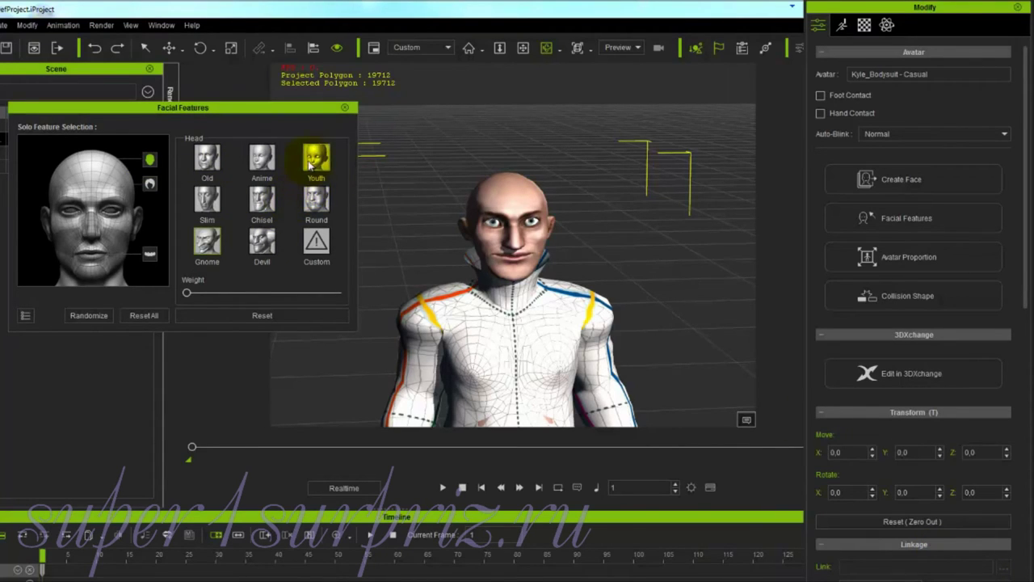
left_click(207, 245)
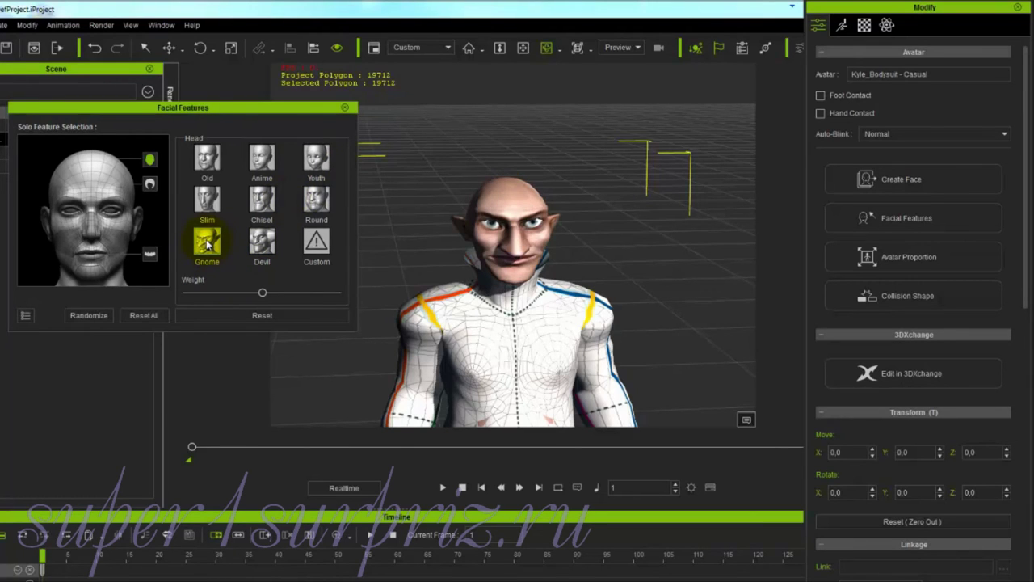
Lower the Gnome head shape weight almost to zero, compare front and side views, and raise it back to about half.
right_click_drag(540, 331, 416, 350)
left_click_drag(262, 292, 187, 295)
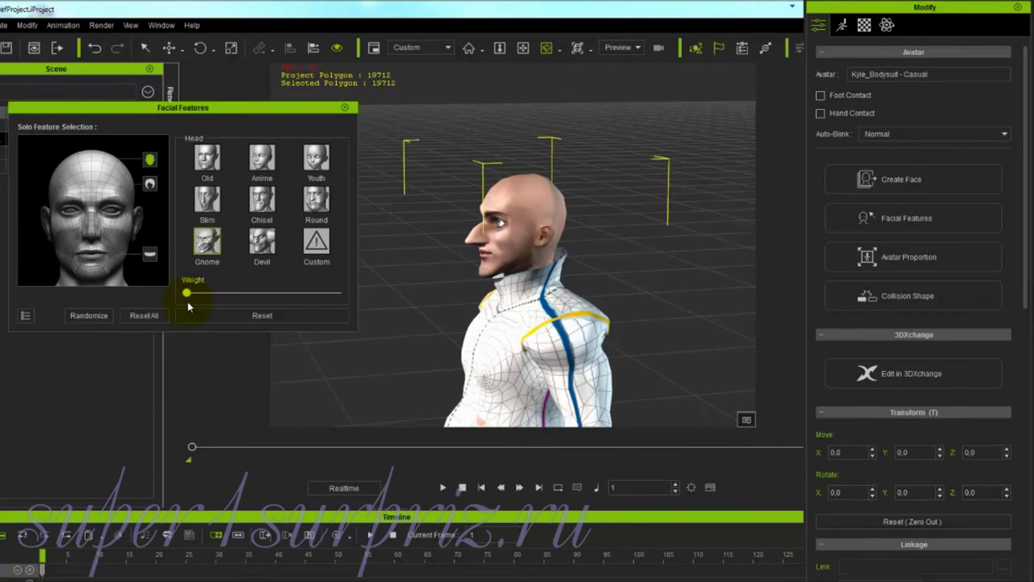
right_click_drag(491, 324, 743, 294)
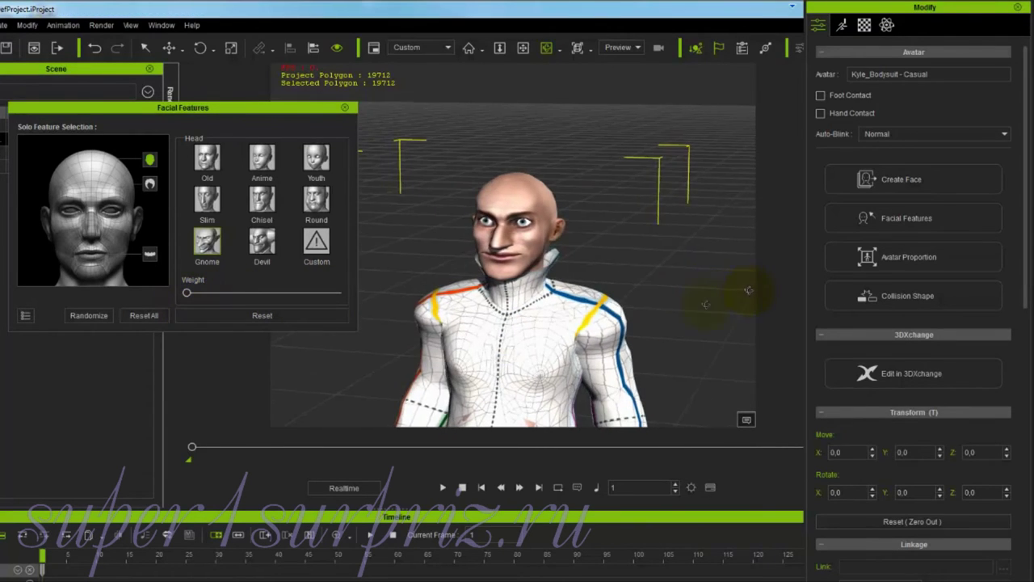
right_click_drag(520, 330, 614, 307)
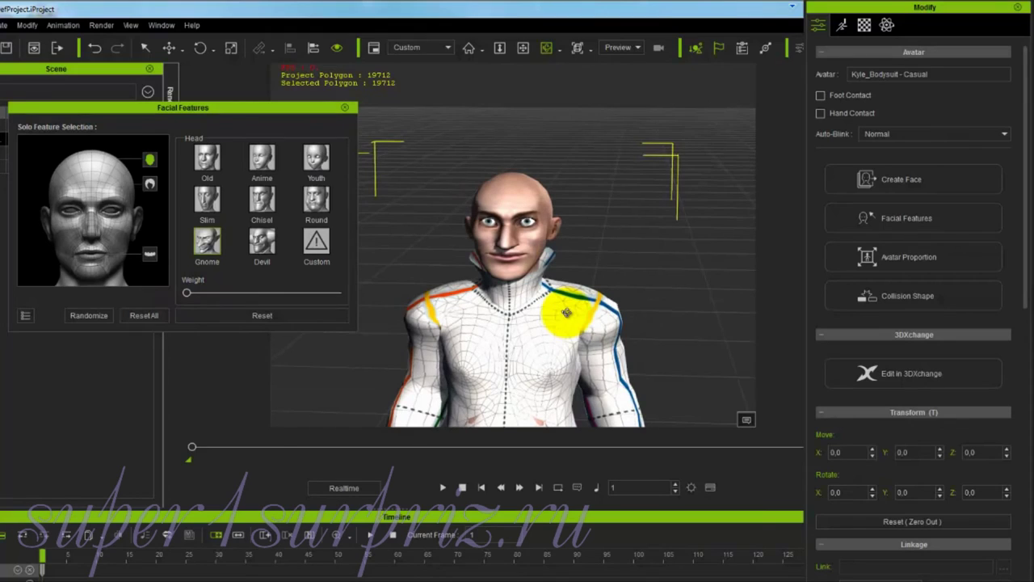
left_click_drag(188, 293, 243, 294)
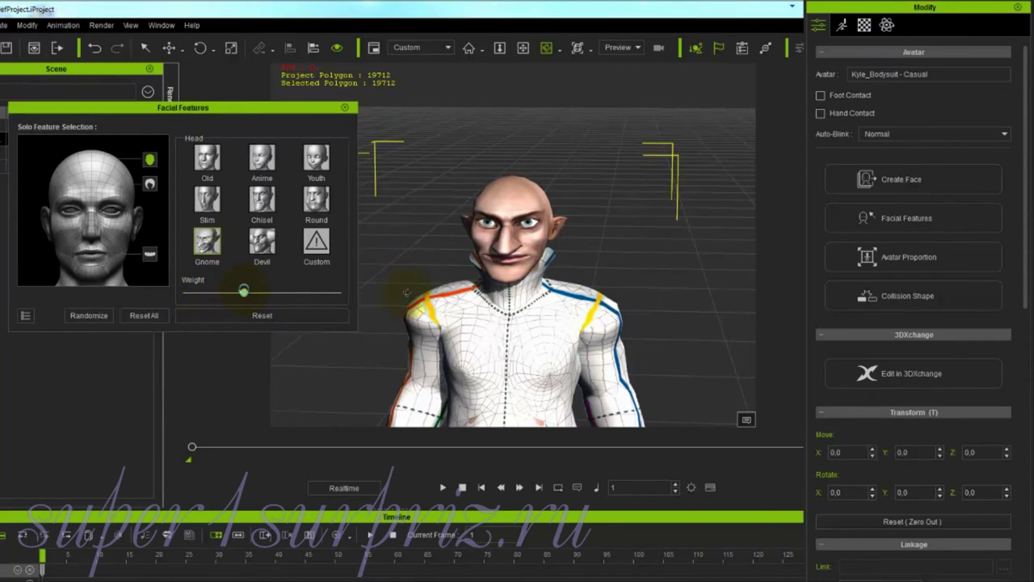
right_click_drag(576, 317, 653, 345)
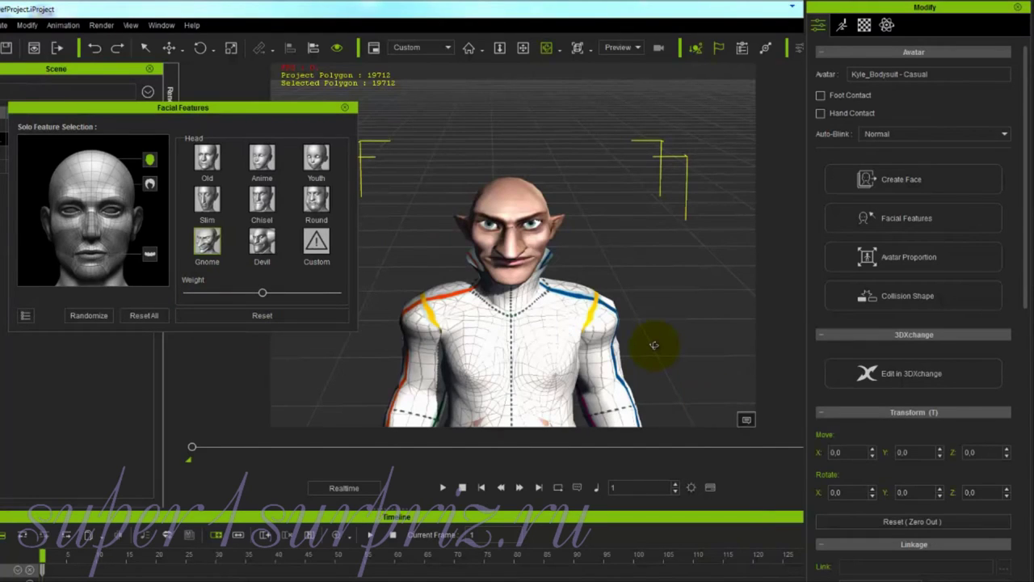
Try the Old head shape on the avatar at about half weight and undo the change.
left_click(203, 160)
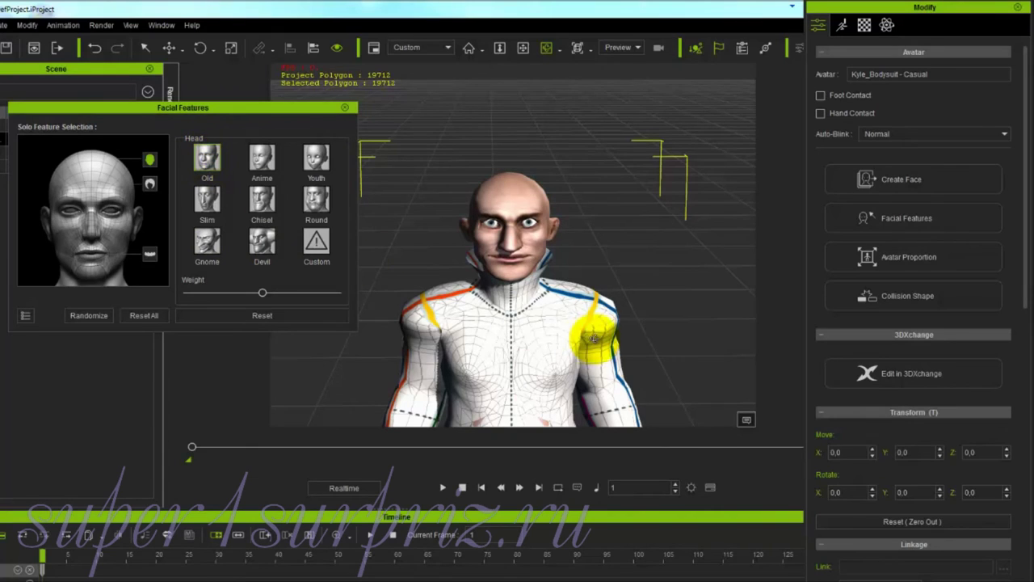
mouse_move(596, 330)
right_mouse_down()
mouse_move(206, 344)
mouse_move(654, 330)
mouse_move(703, 316)
mouse_move(503, 347)
mouse_move(590, 340)
right_mouse_up()
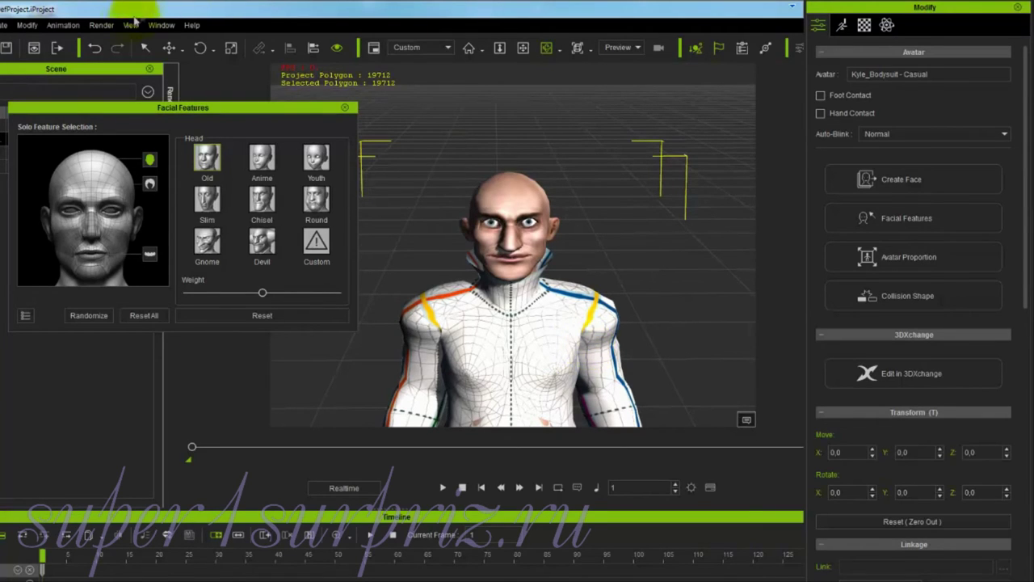
left_click(94, 48)
left_click(94, 48)
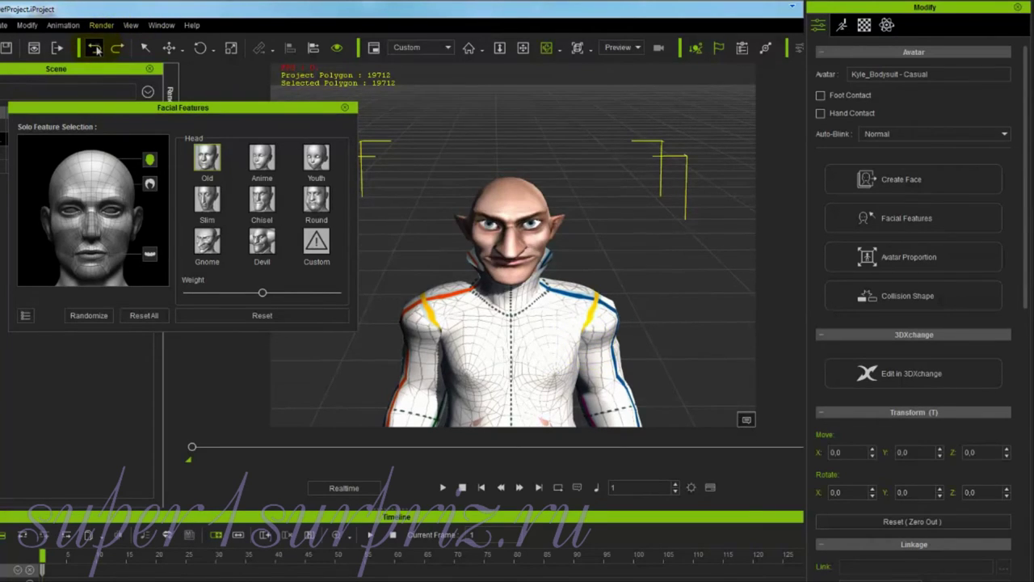
Reduce the head shape weight to about a third, checking the avatar's face from the side and front.
right_click_drag(462, 323, 566, 326)
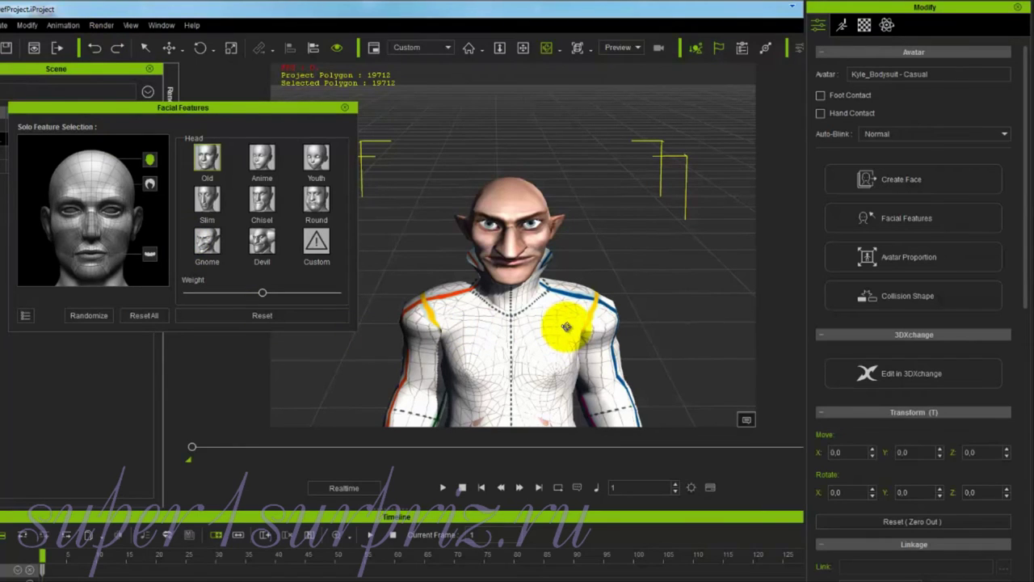
mouse_move(566, 326)
right_mouse_down()
mouse_move(433, 333)
mouse_move(453, 331)
right_mouse_up()
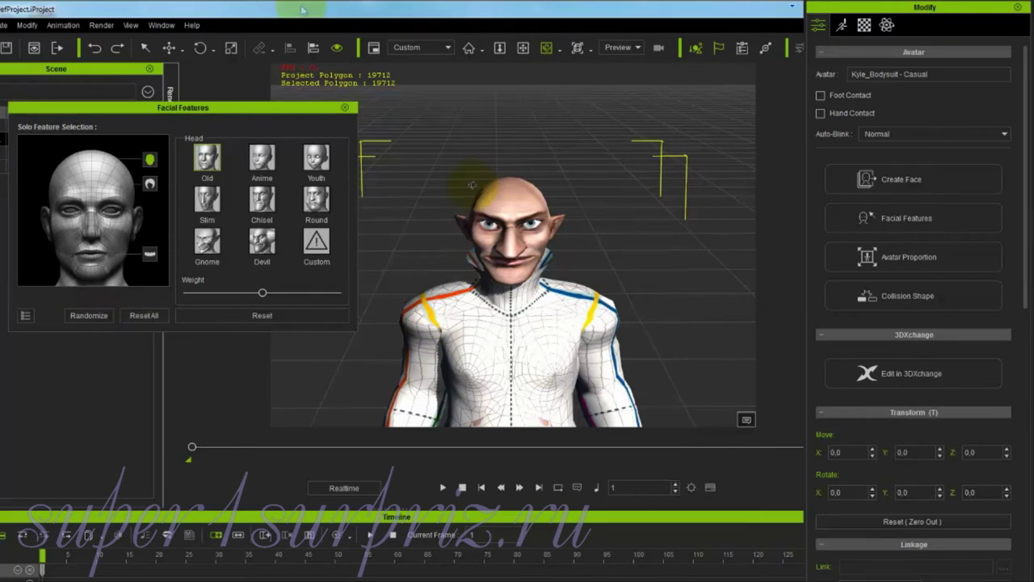
mouse_move(549, 328)
right_mouse_down()
mouse_move(596, 330)
mouse_move(353, 330)
right_mouse_up()
right_click_drag(602, 344, 429, 345)
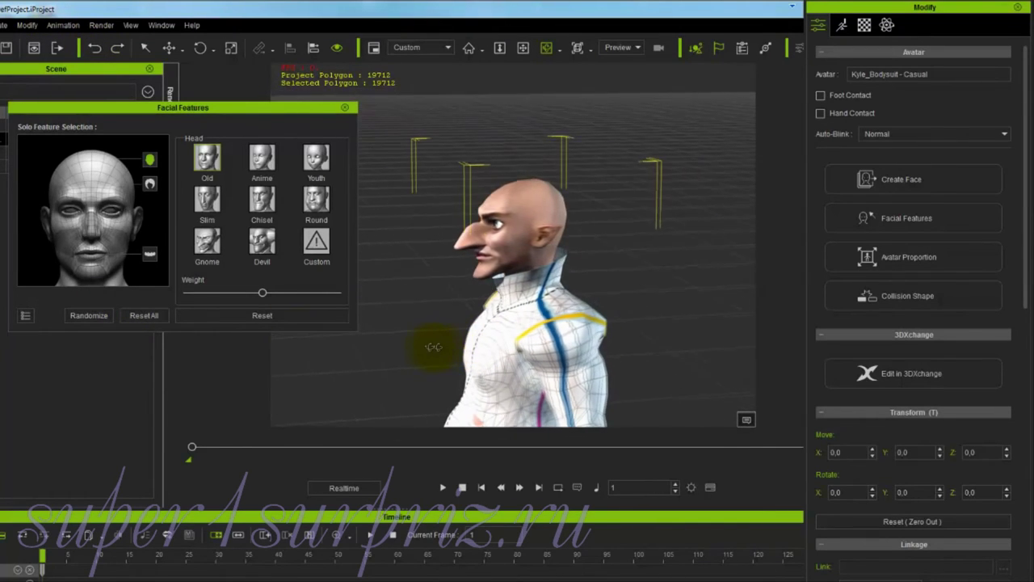
left_click_drag(263, 291, 231, 297)
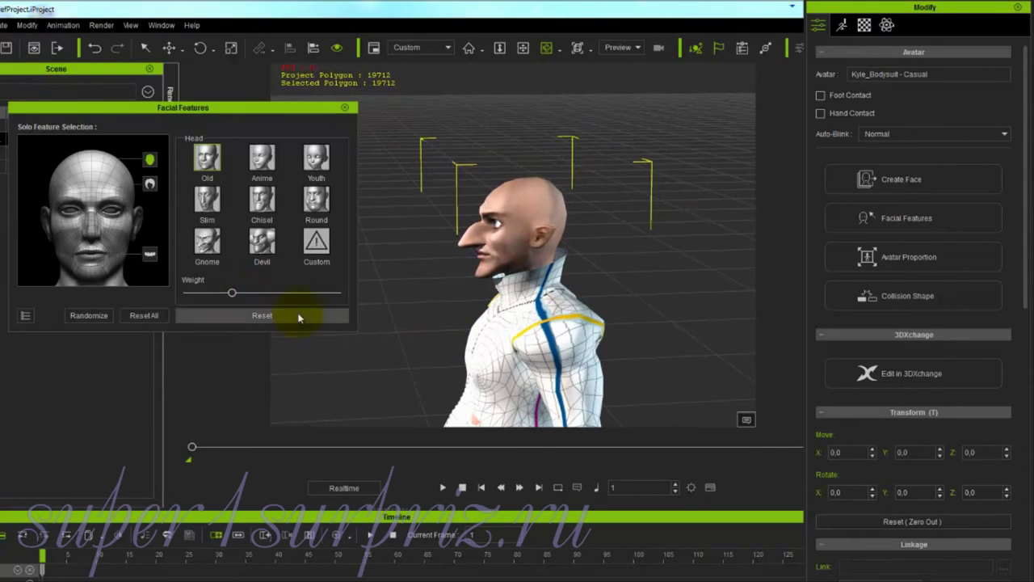
right_click_drag(457, 319, 824, 304)
mouse_move(521, 317)
right_mouse_down()
mouse_move(674, 288)
mouse_move(524, 331)
right_mouse_up()
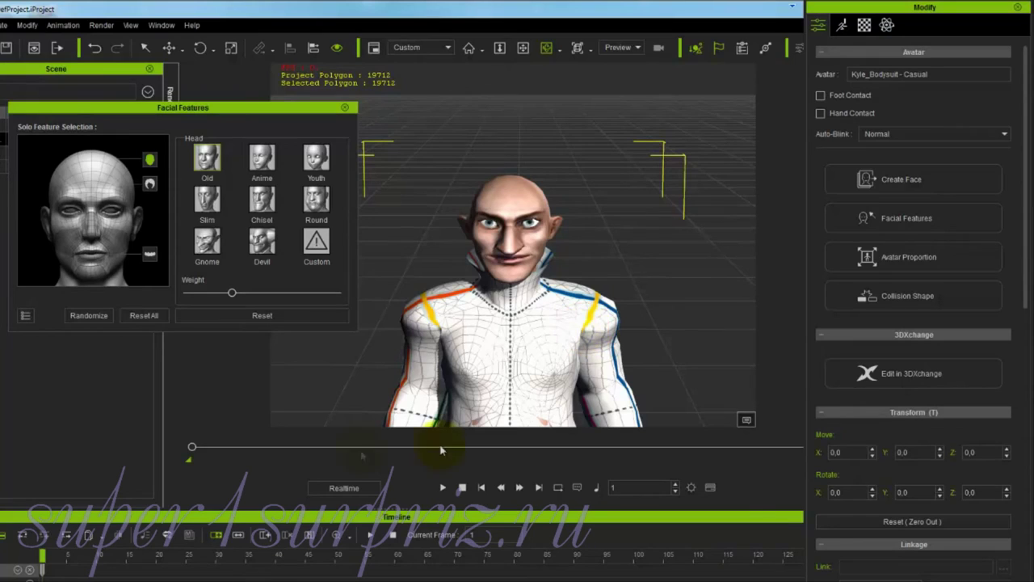
Try slightly wider and taller teeth with a Y move of 50, and undo the move.
left_click(150, 255)
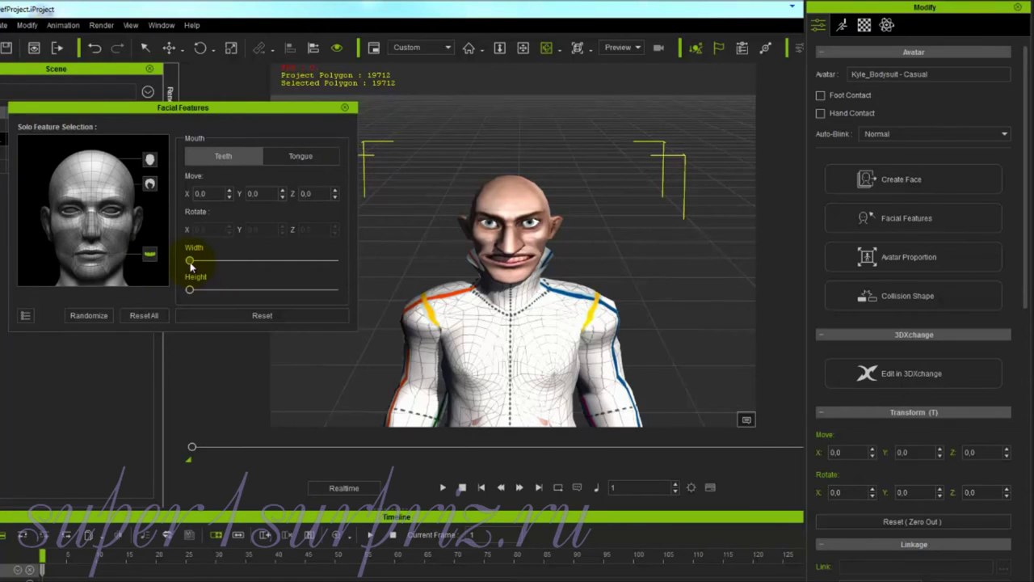
left_click_drag(204, 263, 200, 288)
left_click(266, 193)
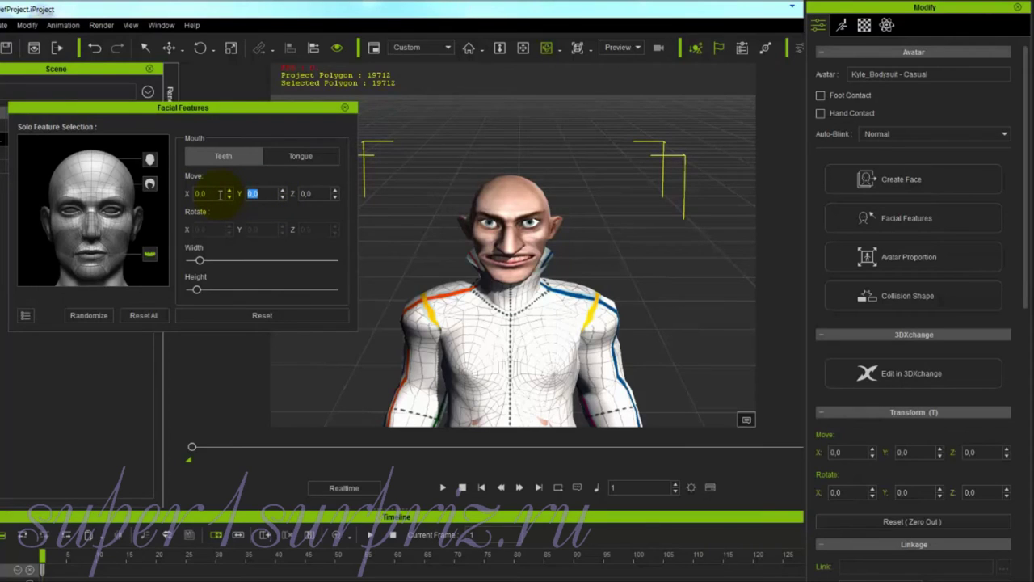
type("50")
key("Return")
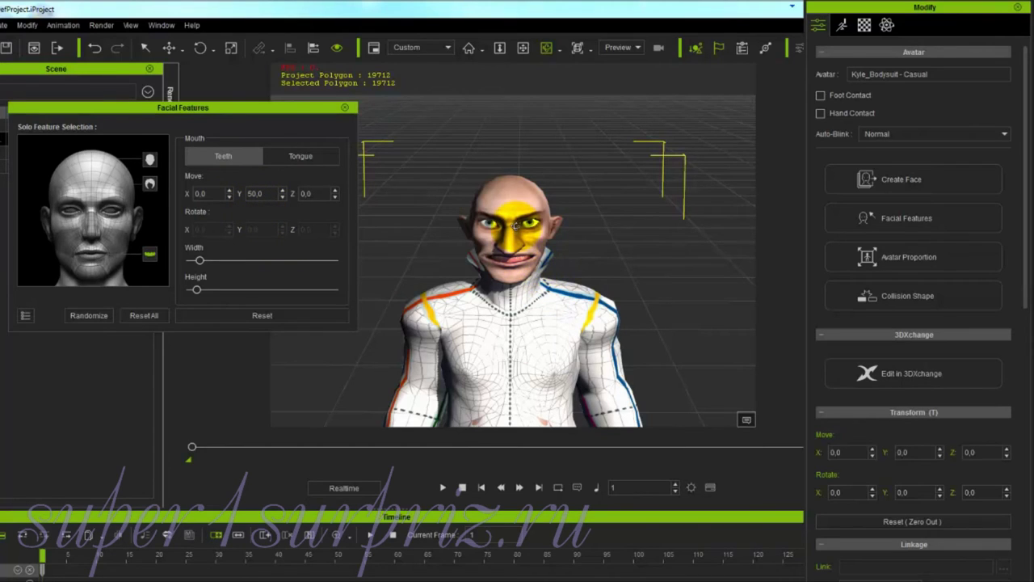
key("ctrl+z")
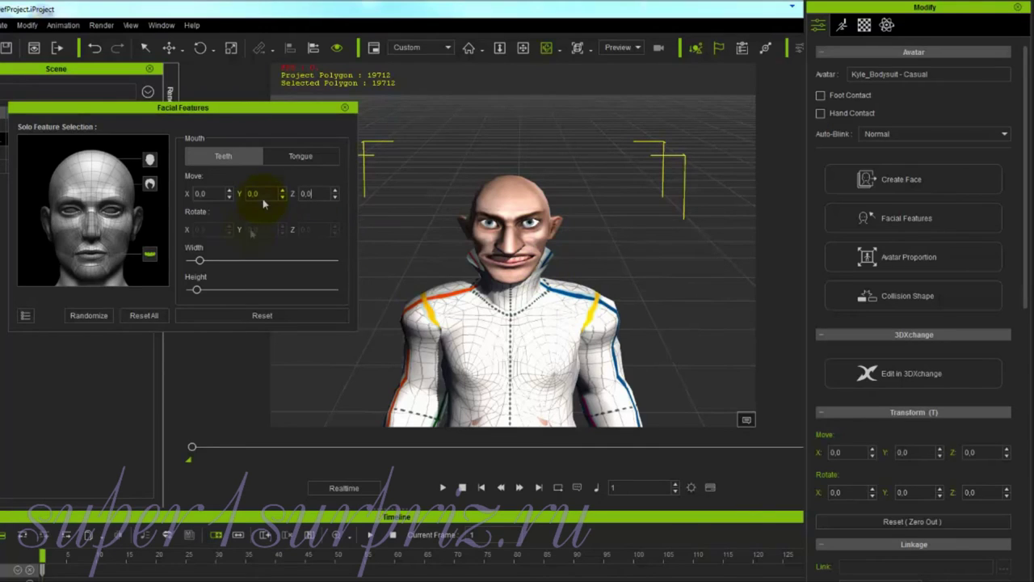
Bring the teeth width and height down to near minimum and widen the avatar's tongue slightly.
left_click_drag(198, 262, 188, 289)
left_click(298, 161)
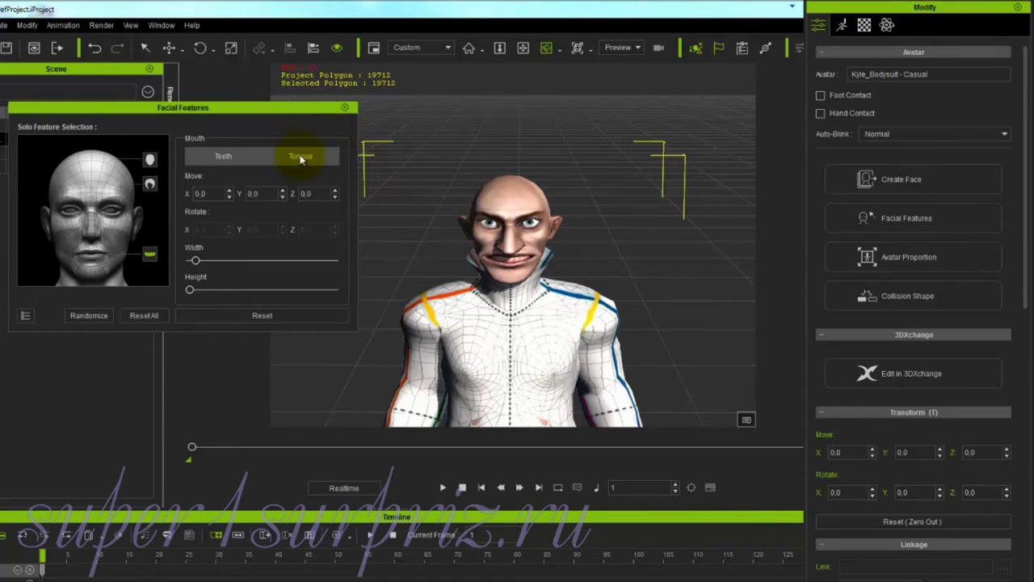
left_click(300, 157)
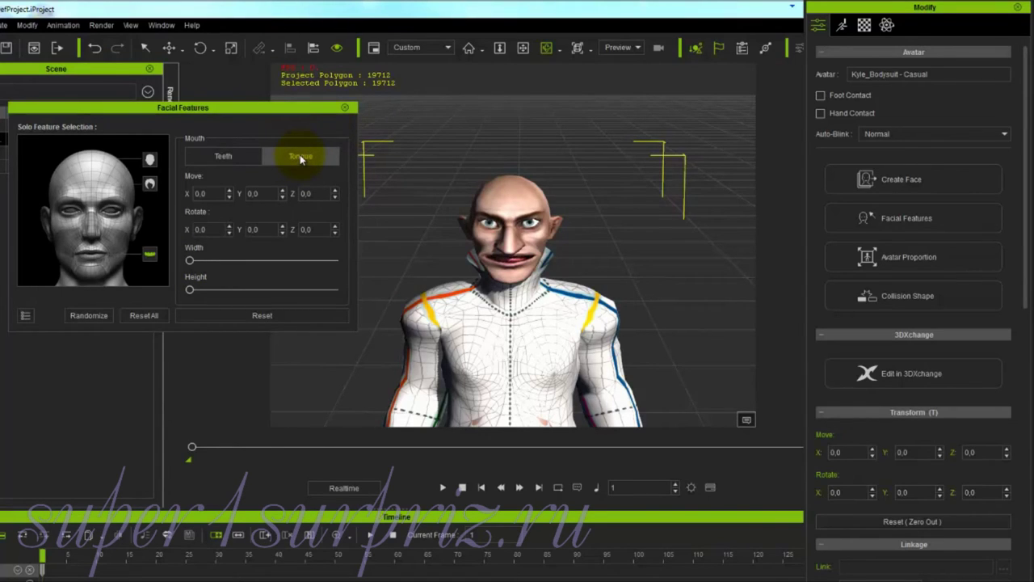
mouse_move(191, 260)
left_mouse_down()
mouse_move(341, 267)
mouse_move(202, 262)
left_mouse_up()
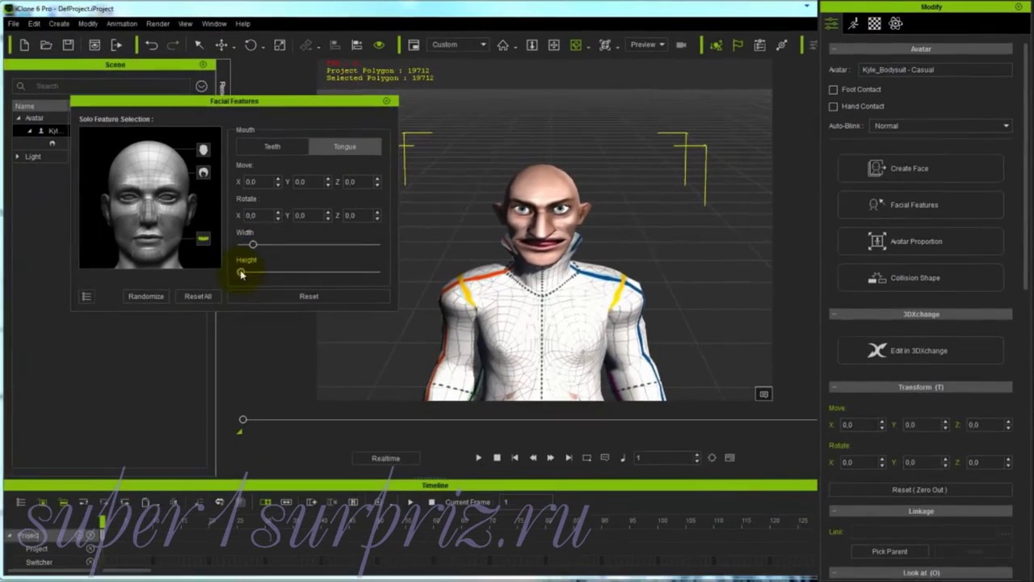
Return to the head shapes, close the Facial Features window and make the avatar's hair visible again.
left_click(202, 149)
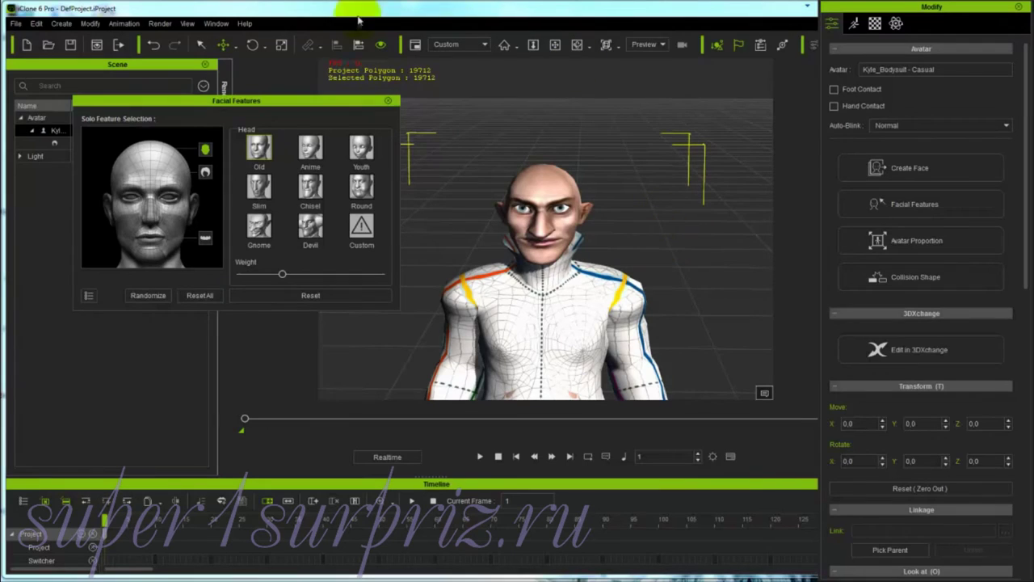
left_click(389, 103)
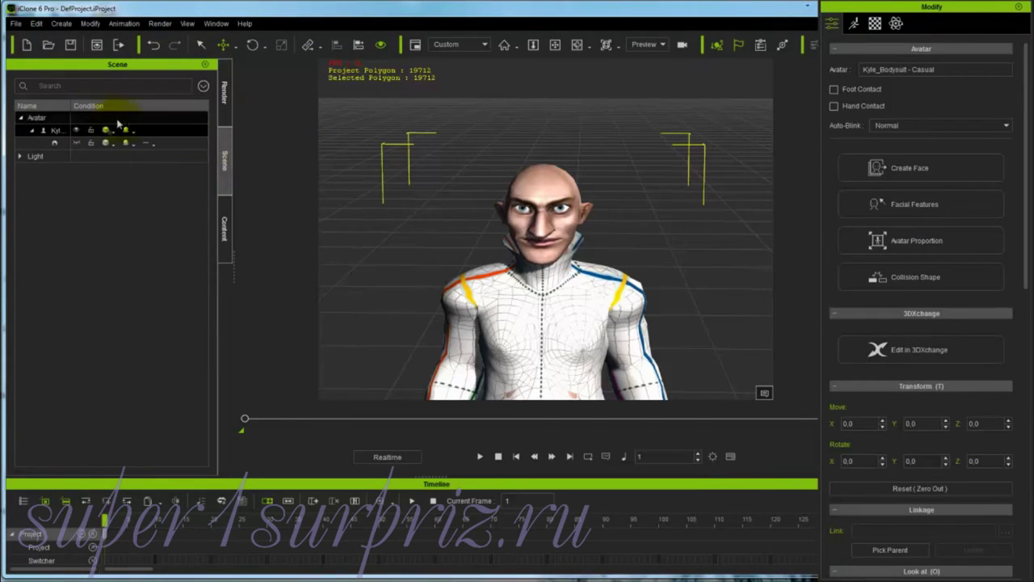
left_click(76, 143)
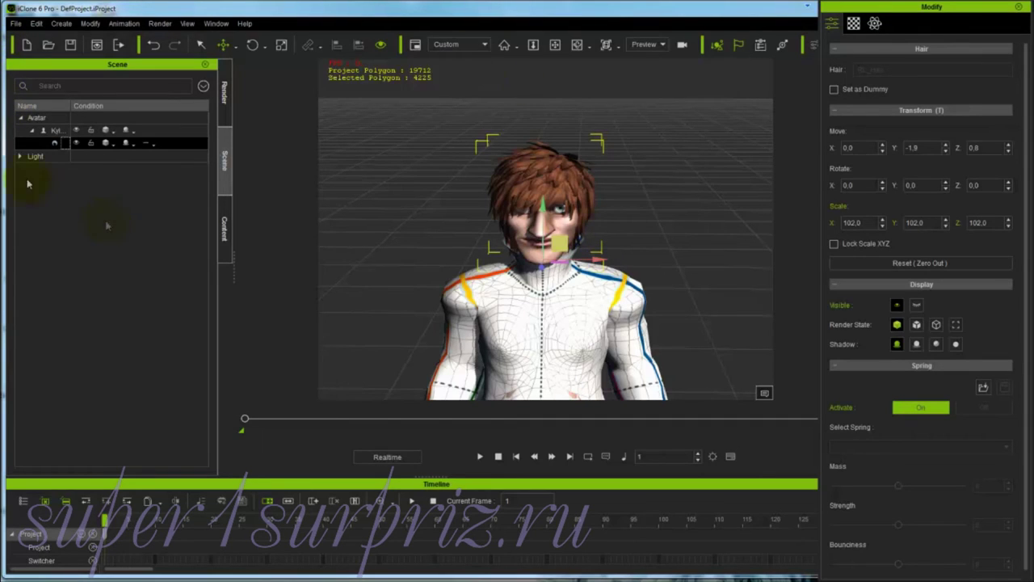
Find the G3 CloneCloth New Look hair collection in the avatar parts library and apply D067_Hair Style 03 to the avatar.
left_click(222, 227)
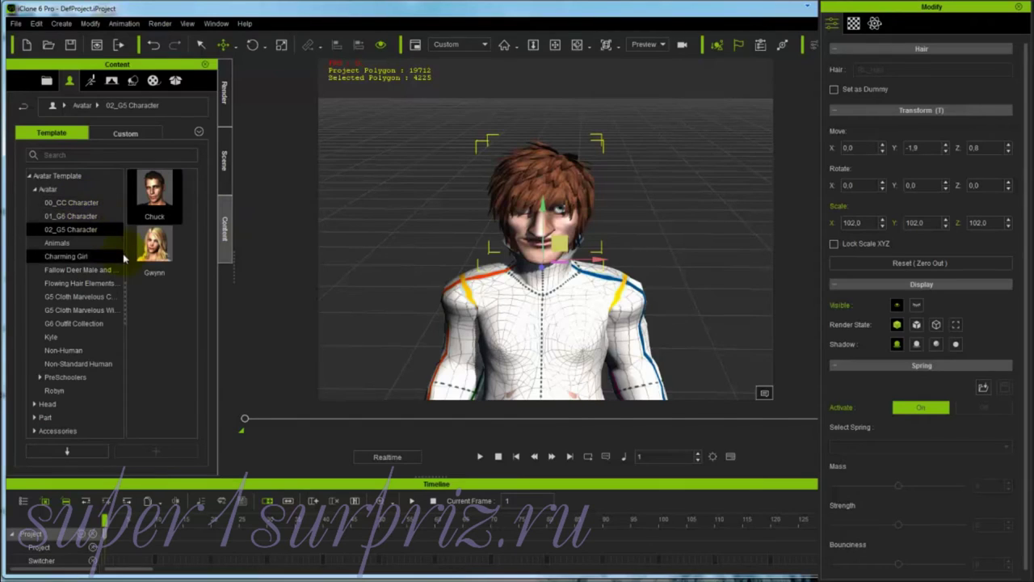
left_click(34, 417)
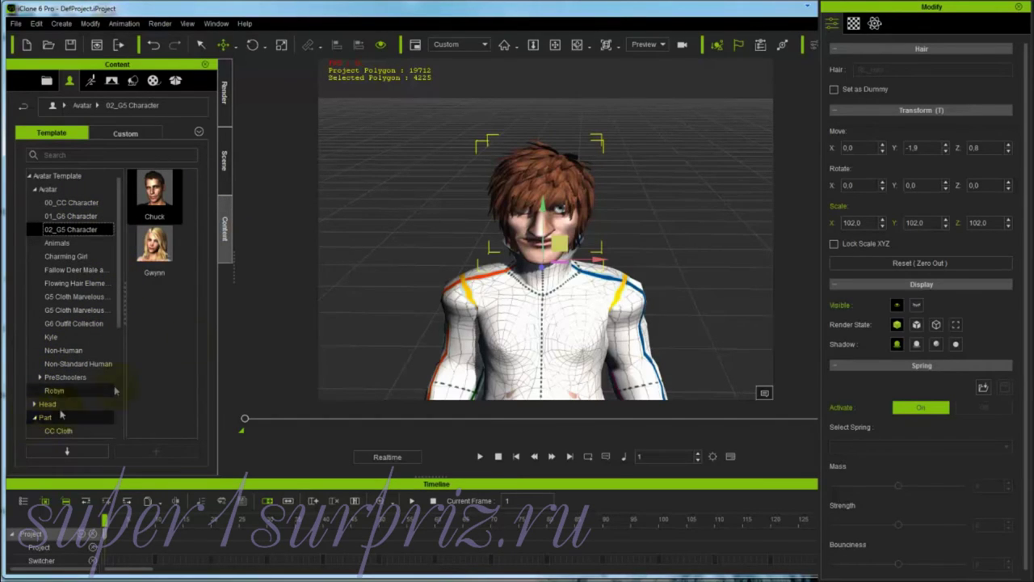
left_click_drag(120, 283, 120, 384)
left_click(60, 284)
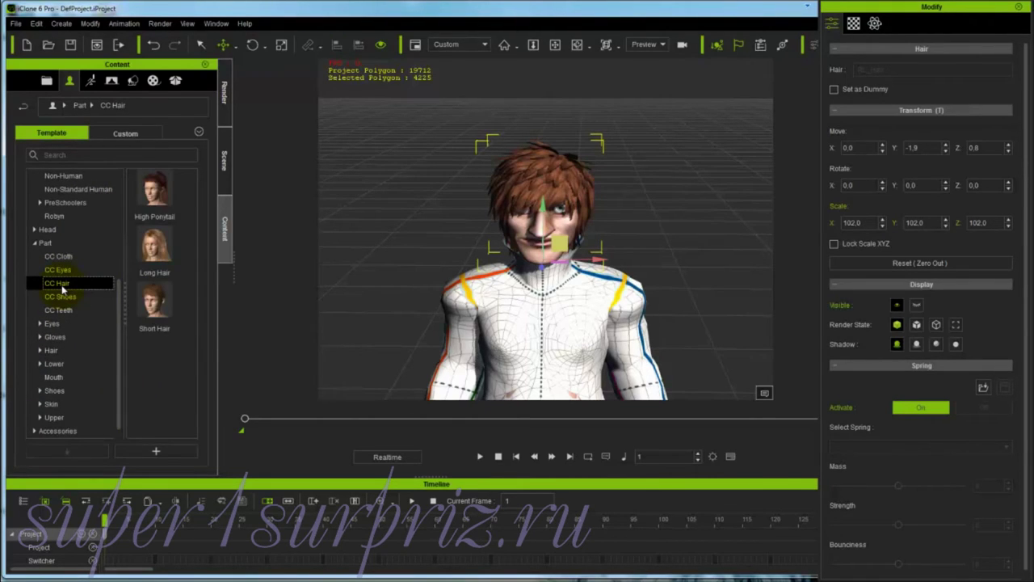
left_click(42, 351)
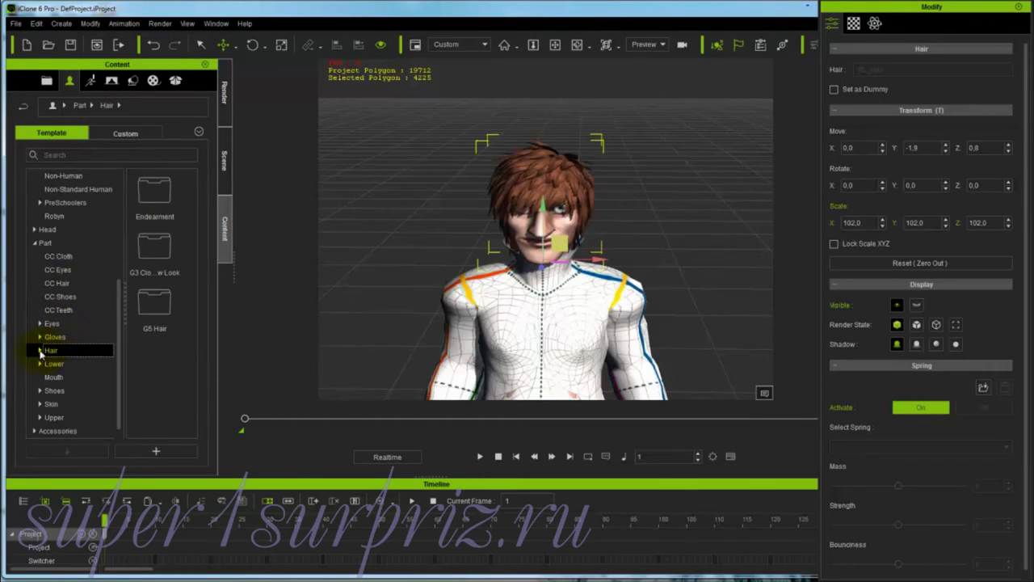
left_click(39, 351)
left_click(73, 377)
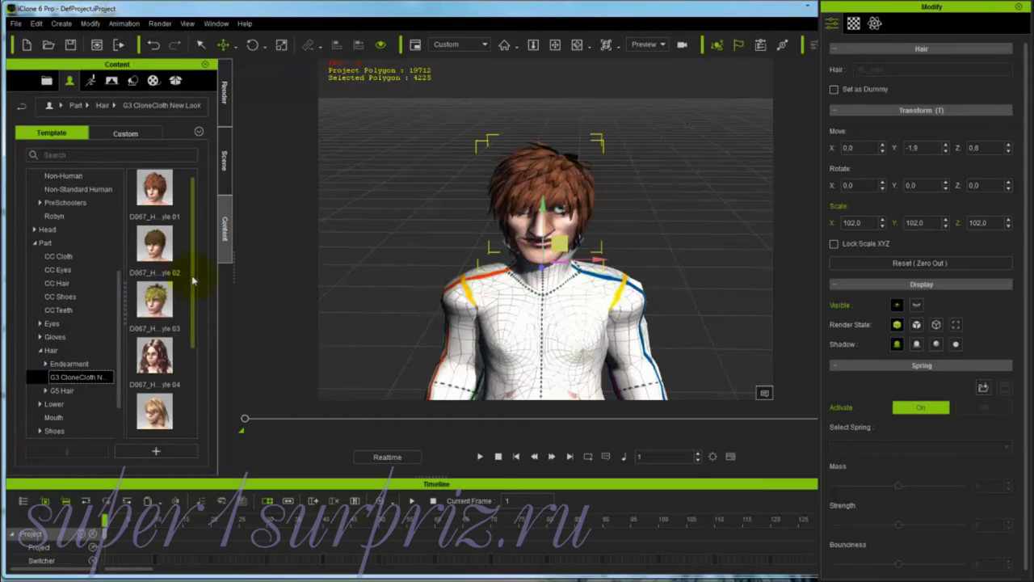
left_click_drag(193, 280, 193, 325)
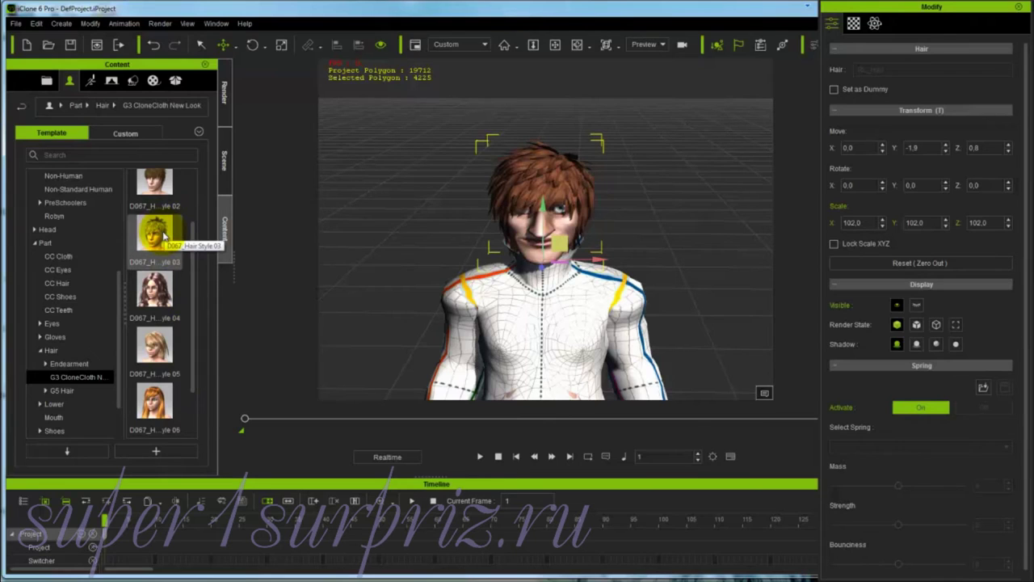
double_click(155, 234)
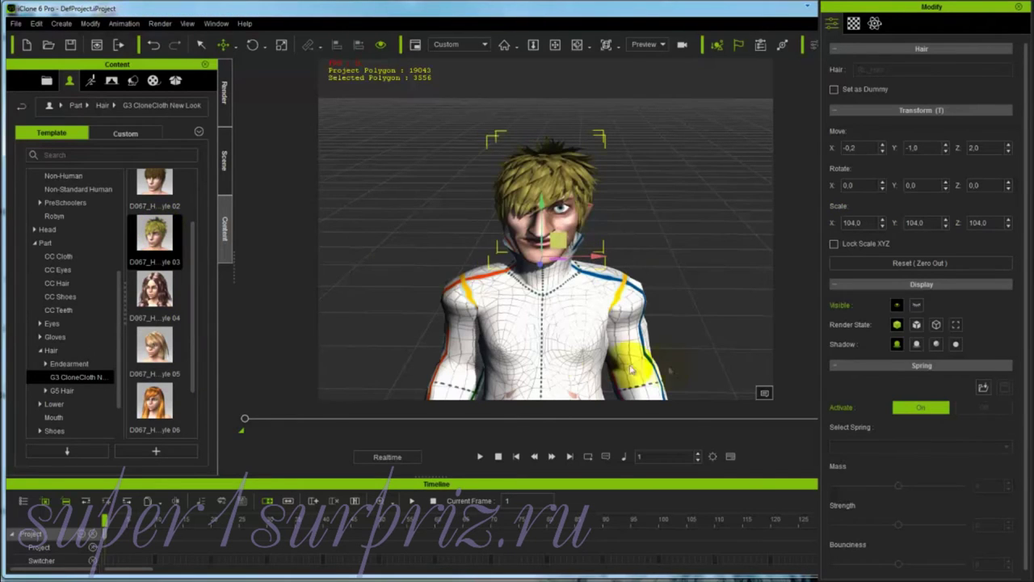
Select the avatar and open the hair adjustments in its Facial Features window.
left_click_drag(662, 267, 561, 276)
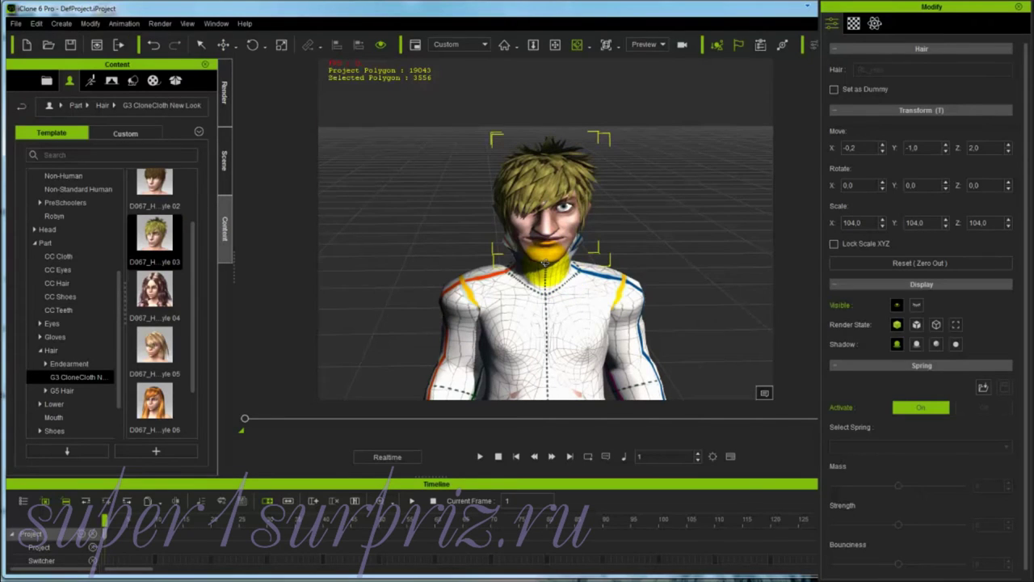
left_click(678, 262)
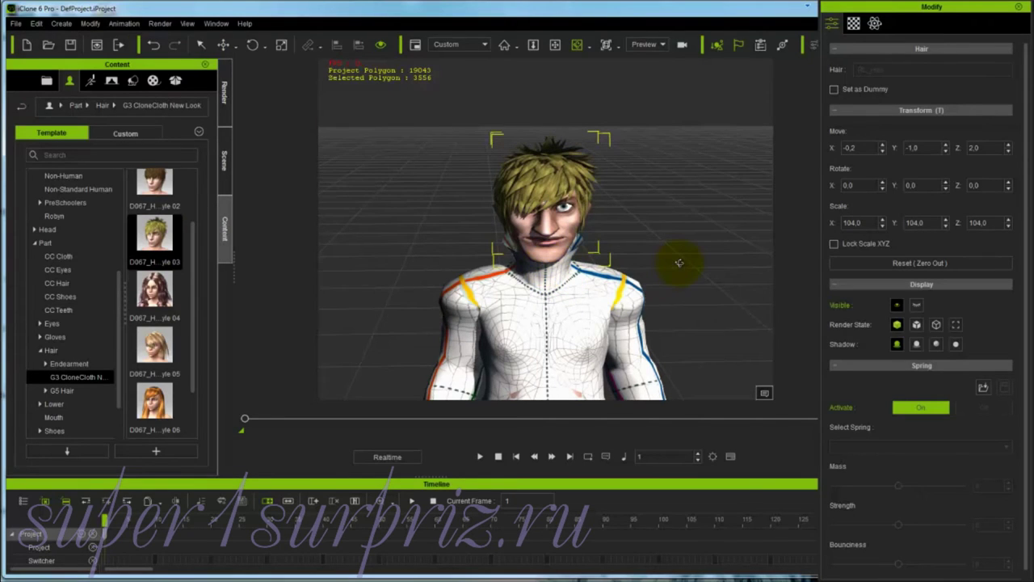
left_click(552, 302)
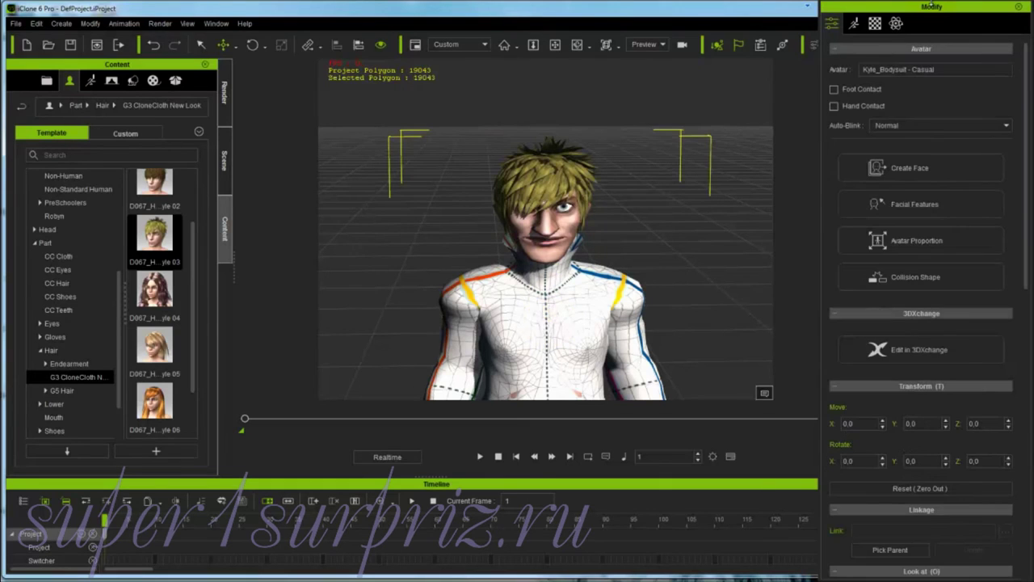
left_click(909, 206)
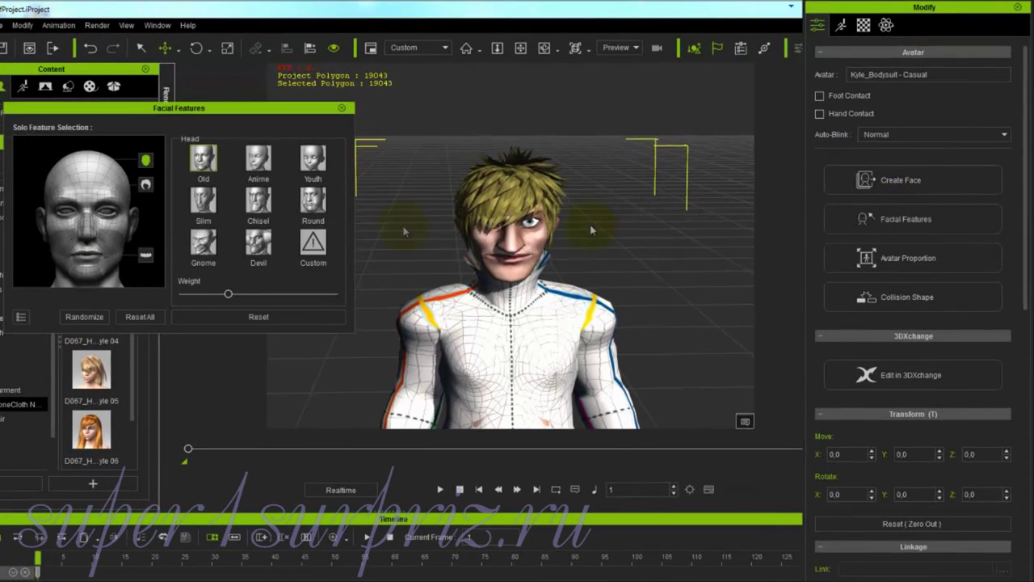
left_click(146, 185)
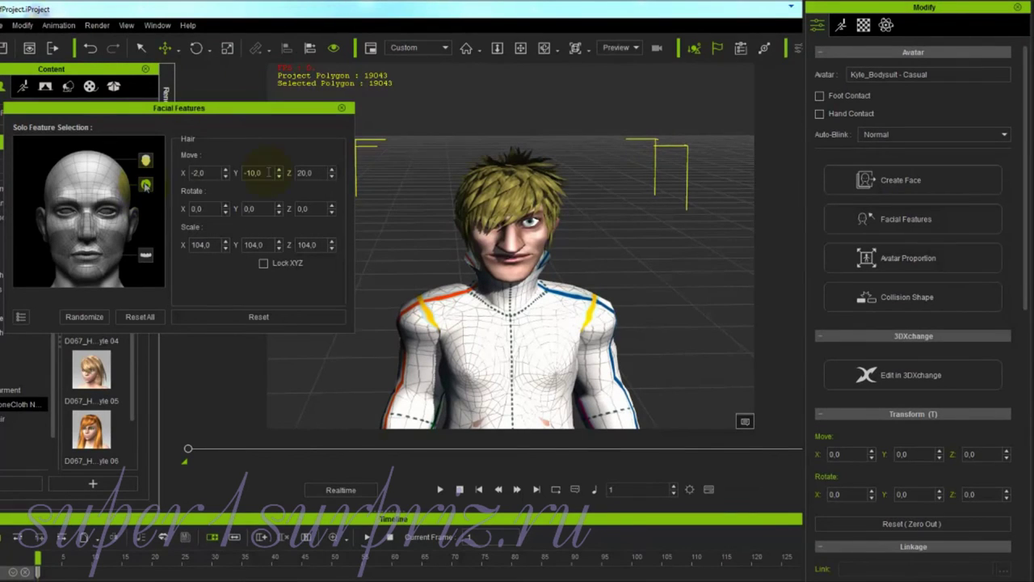
Reset the hair's position by setting its X, Y and Z move values to 0.
left_click(266, 172)
left_click_drag(267, 173, 173, 172)
type("0")
left_click(297, 172)
type("0")
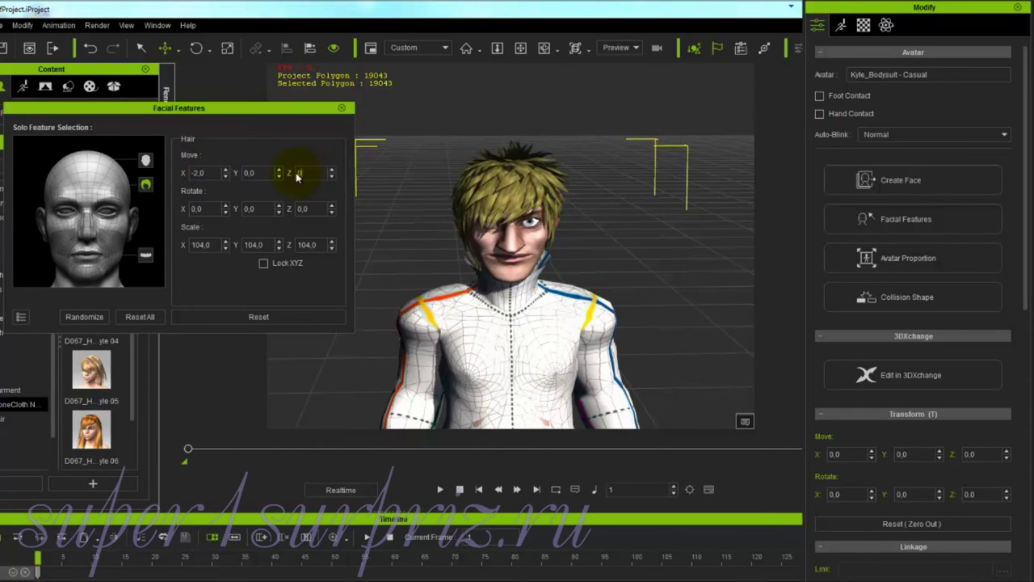
left_click(198, 172)
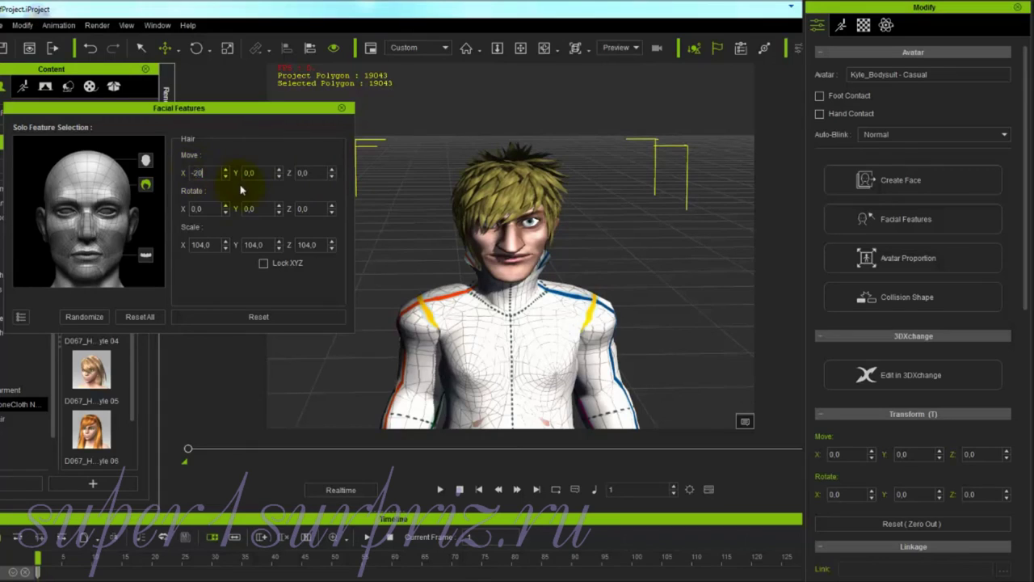
type("0")
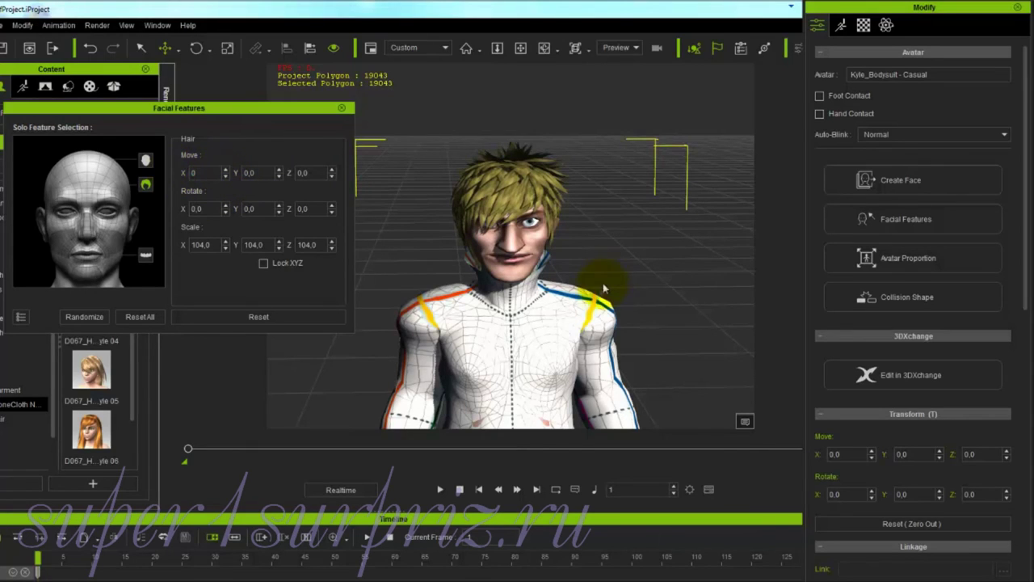
key("Return")
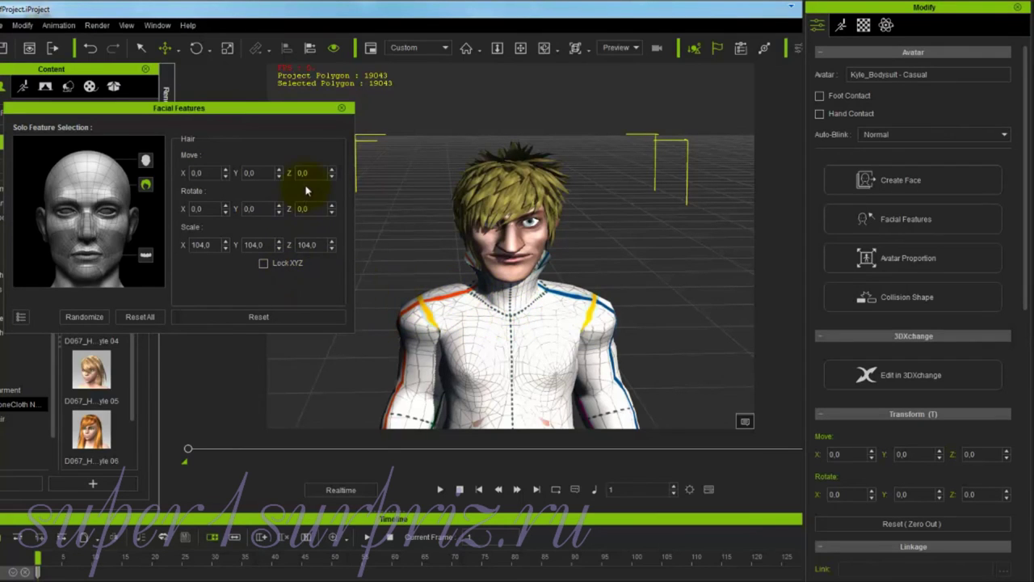
Try a Y move of 20 on the hair and check its fit from the side.
left_click(546, 369)
mouse_move(546, 369)
left_mouse_down()
mouse_move(282, 362)
mouse_move(652, 358)
mouse_move(596, 369)
mouse_move(544, 353)
left_mouse_up()
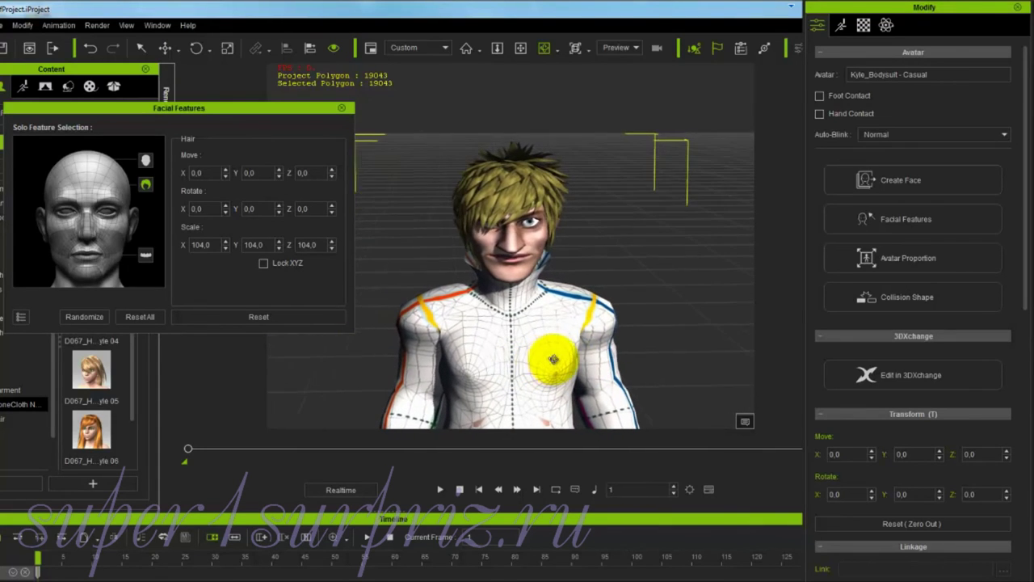
left_click(517, 220)
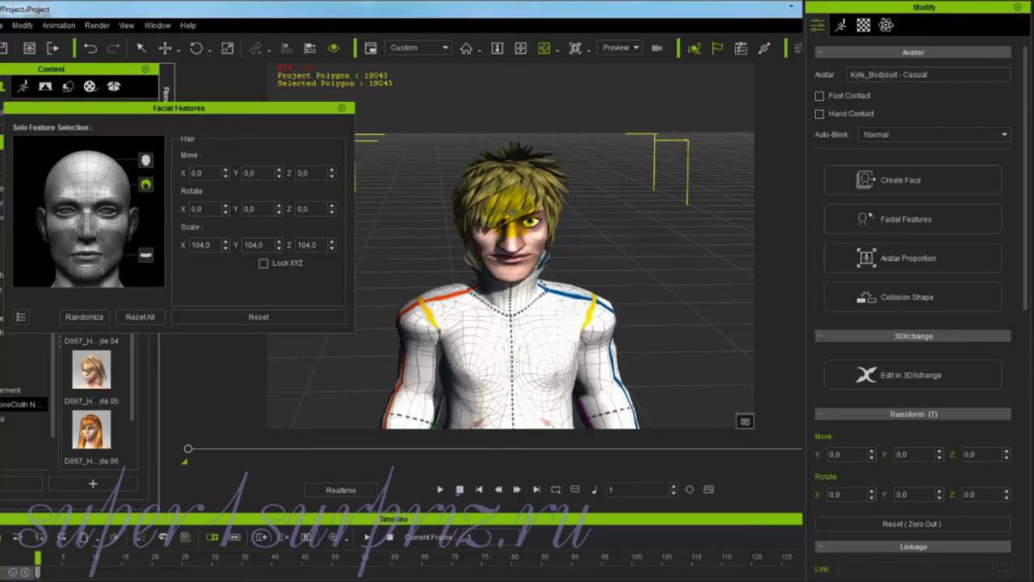
left_click_drag(277, 172, 238, 179)
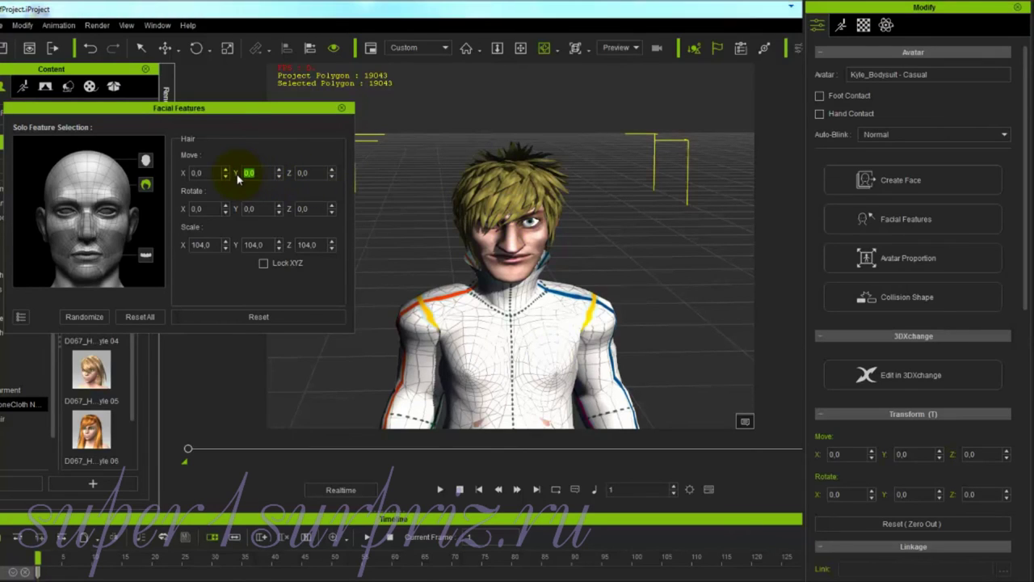
type("20")
left_click(318, 173)
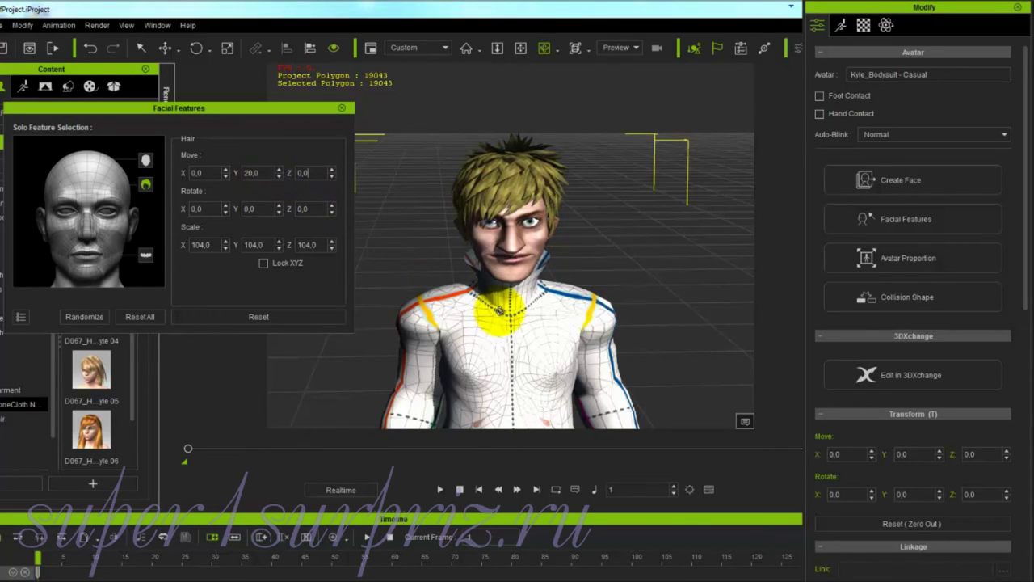
right_click_drag(554, 323, 287, 331)
right_click_drag(565, 324, 750, 326)
Set the hair's Y move to 10 and check the fit from the front.
double_click(256, 173)
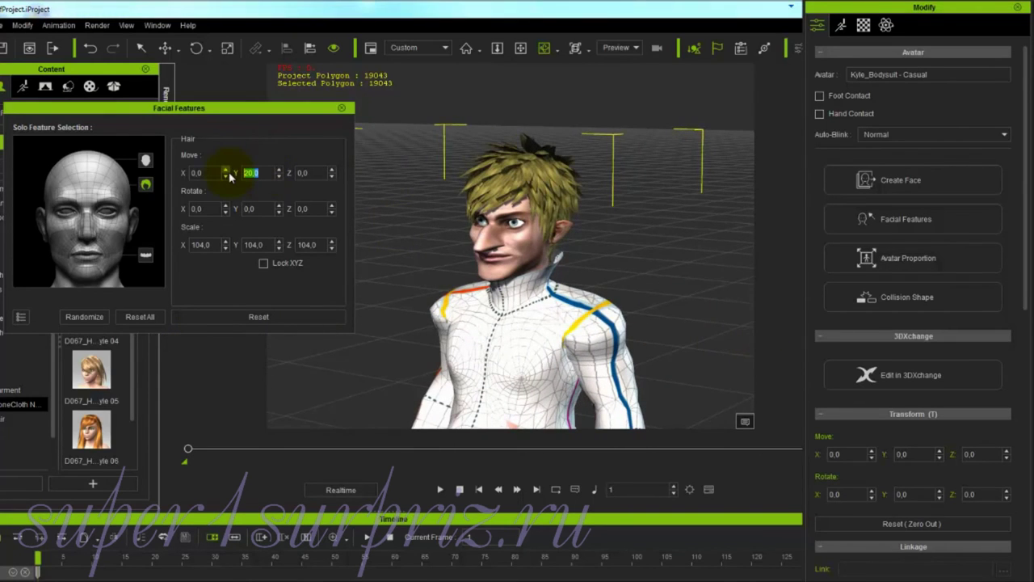
type("10")
left_click(316, 173)
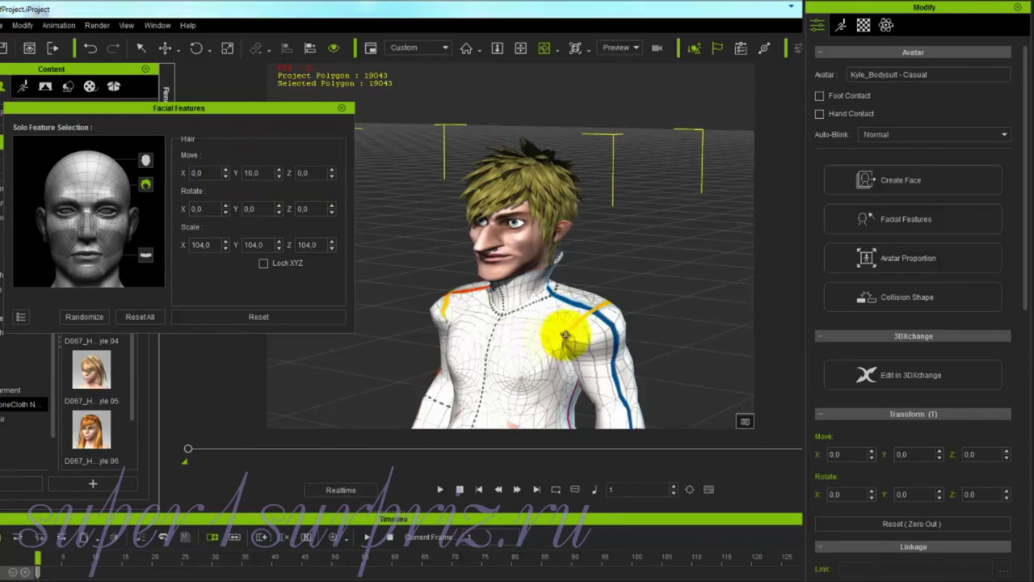
right_click_drag(554, 323, 274, 208)
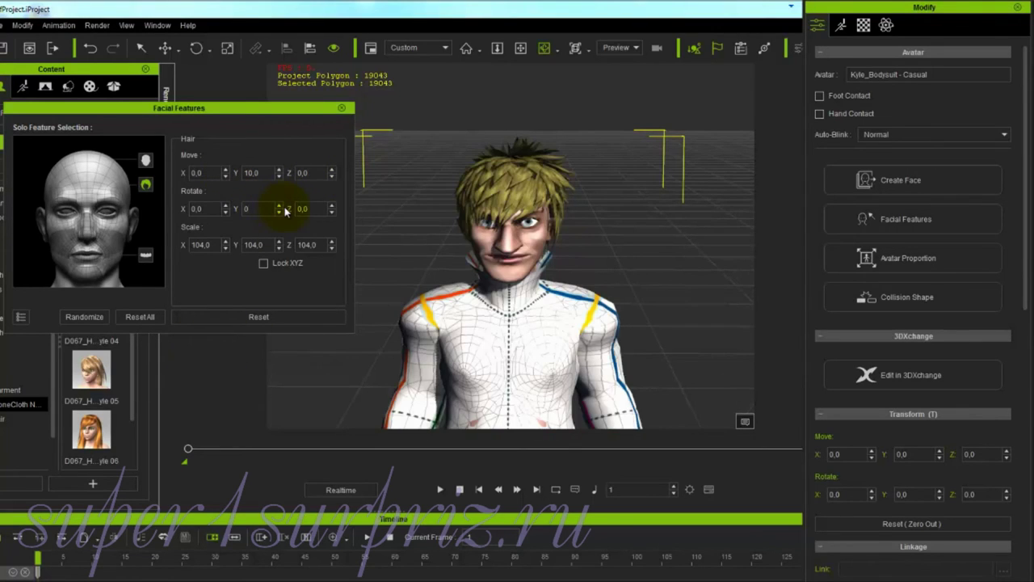
Try a Y rotation of 100 on the hair, and set the rotation back to 0.
left_click(267, 208)
type("00")
left_click(319, 208)
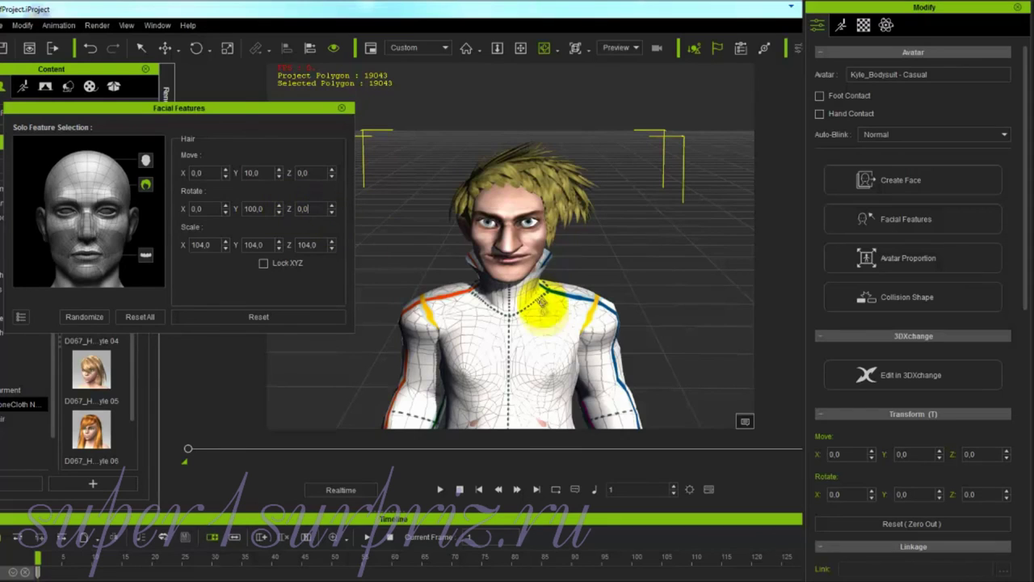
right_click_drag(542, 312, 735, 331)
double_click(270, 209)
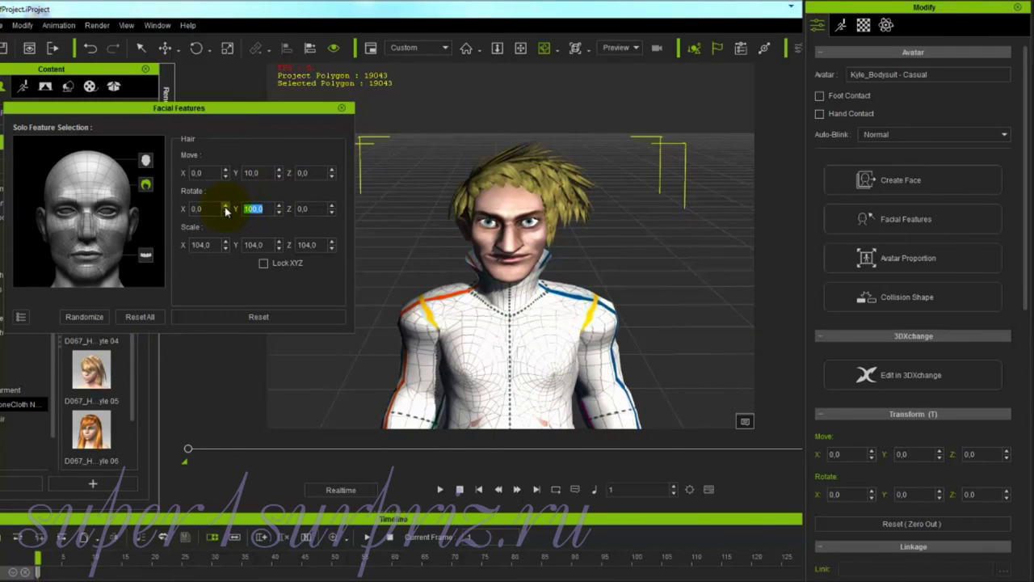
type("0")
Try a Y scale of 120 on the hair, and set the scale back to 104.
left_click(267, 244)
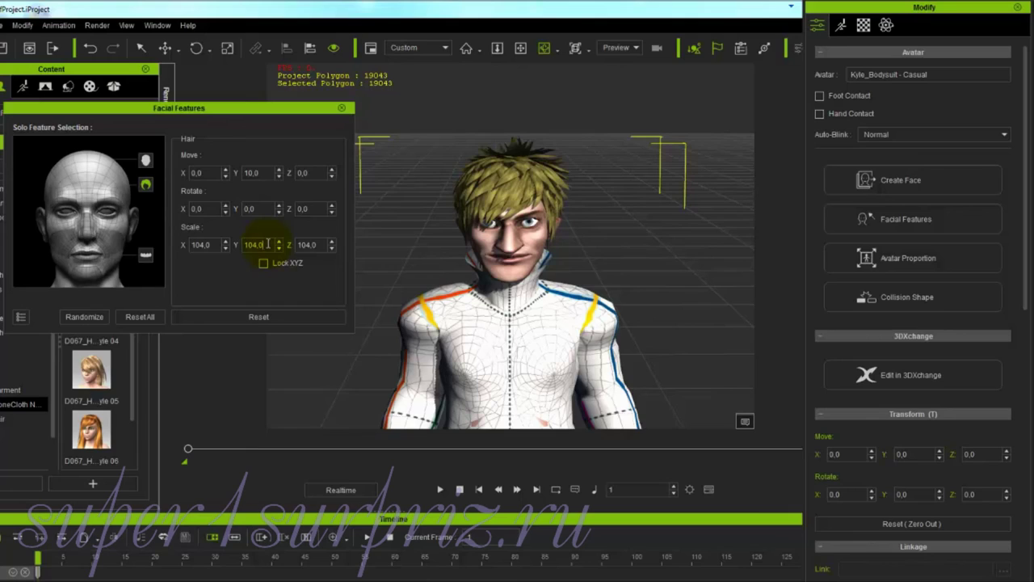
left_click_drag(267, 244, 254, 244)
type("120")
left_click(321, 245)
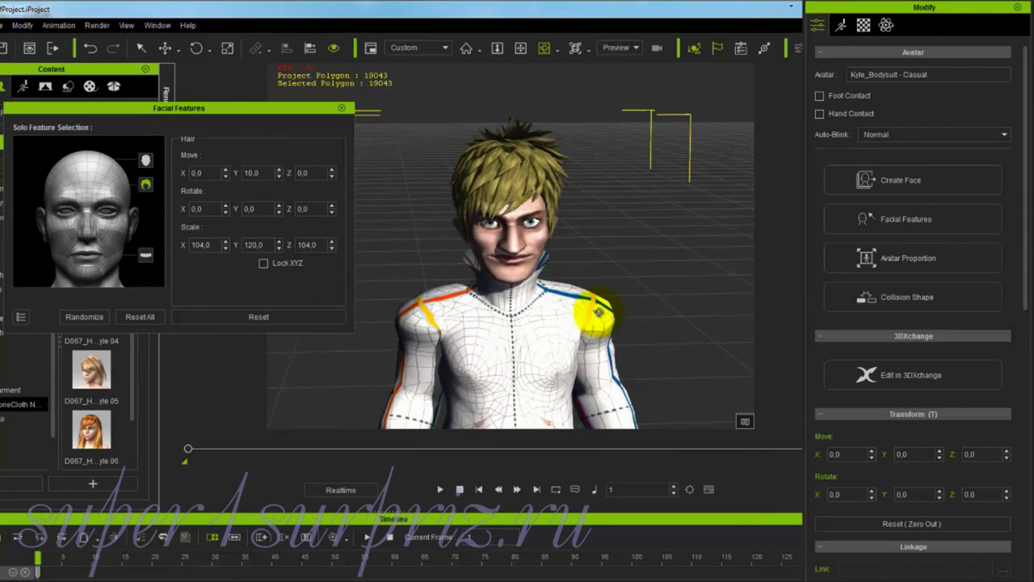
right_click_drag(598, 312, 566, 312)
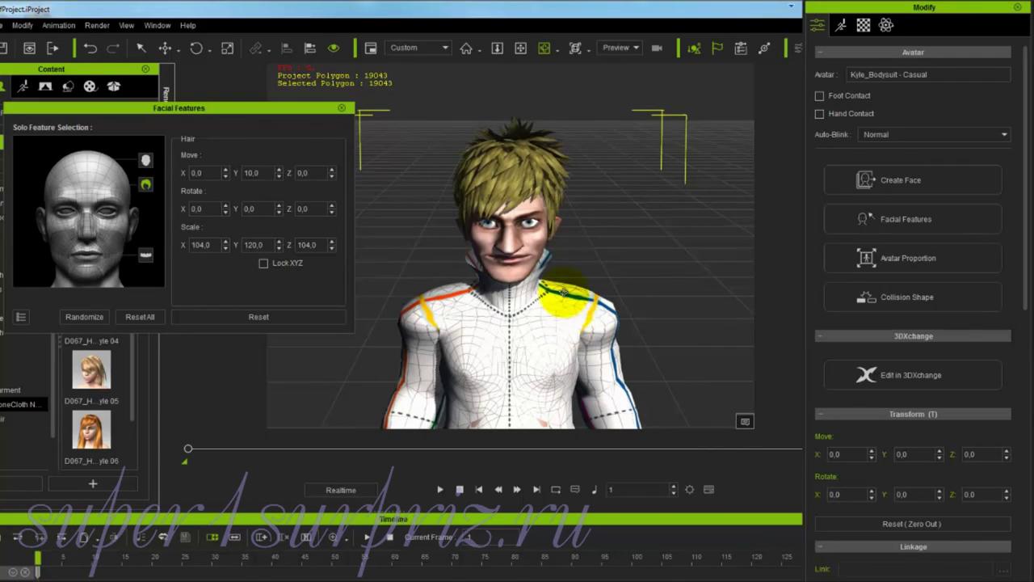
type("104")
key("Return")
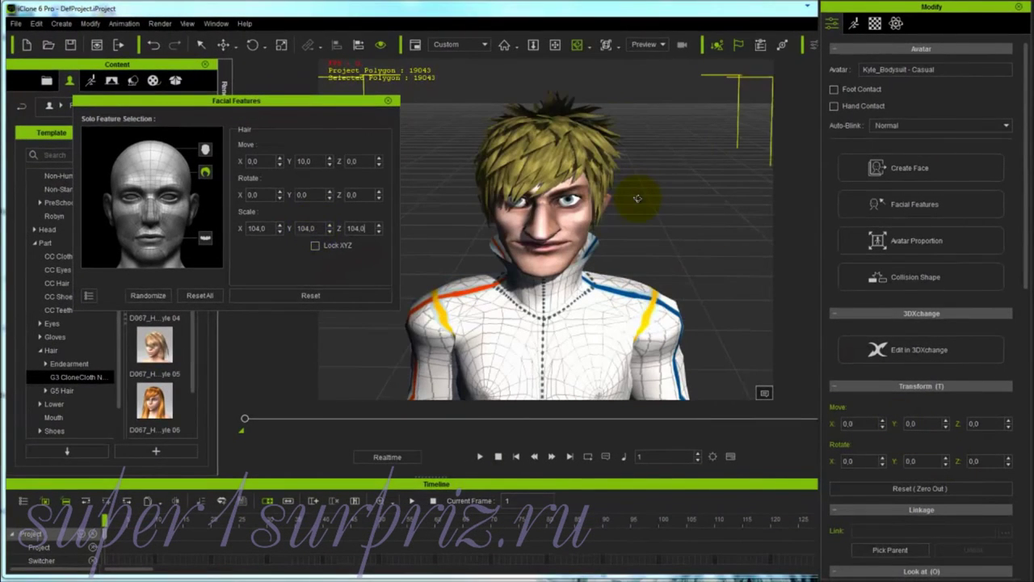
Look over the avatar's full body from several angles and close the Facial Features window.
scroll(638, 198, "down", 5)
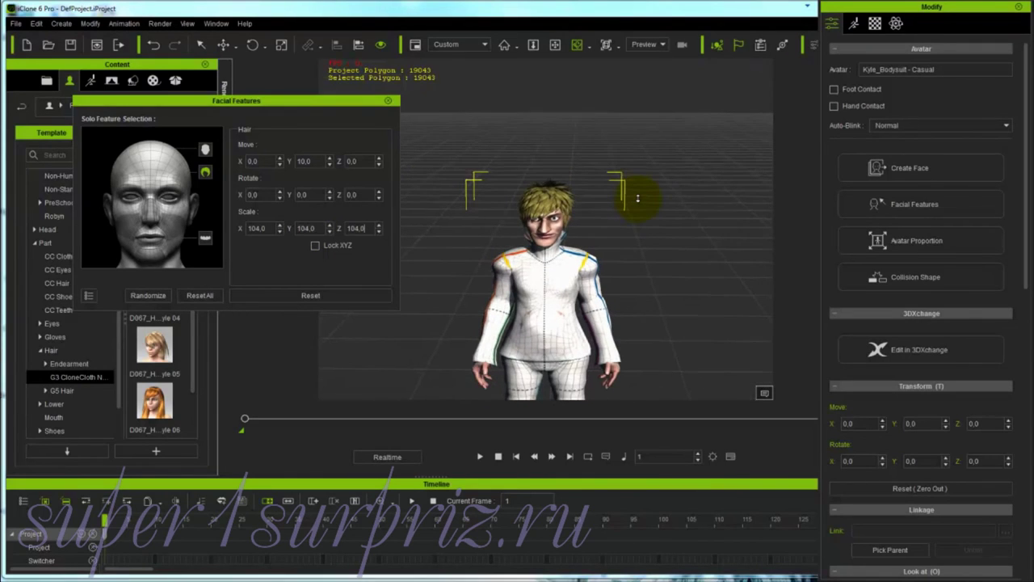
right_click_drag(650, 248, 643, 352)
middle_click_drag(642, 351, 627, 299)
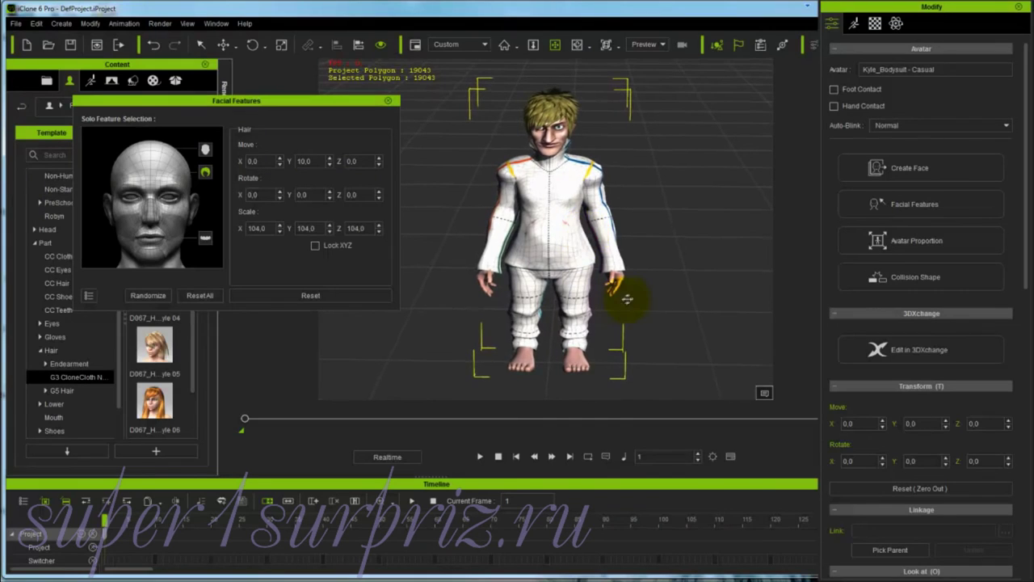
right_click_drag(647, 282, 670, 300)
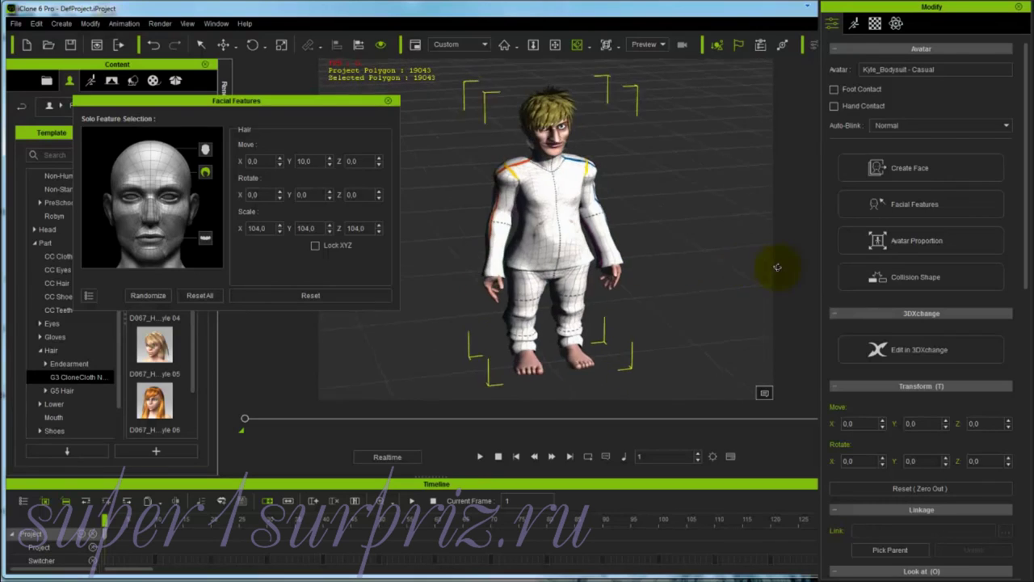
right_click_drag(777, 267, 503, 346)
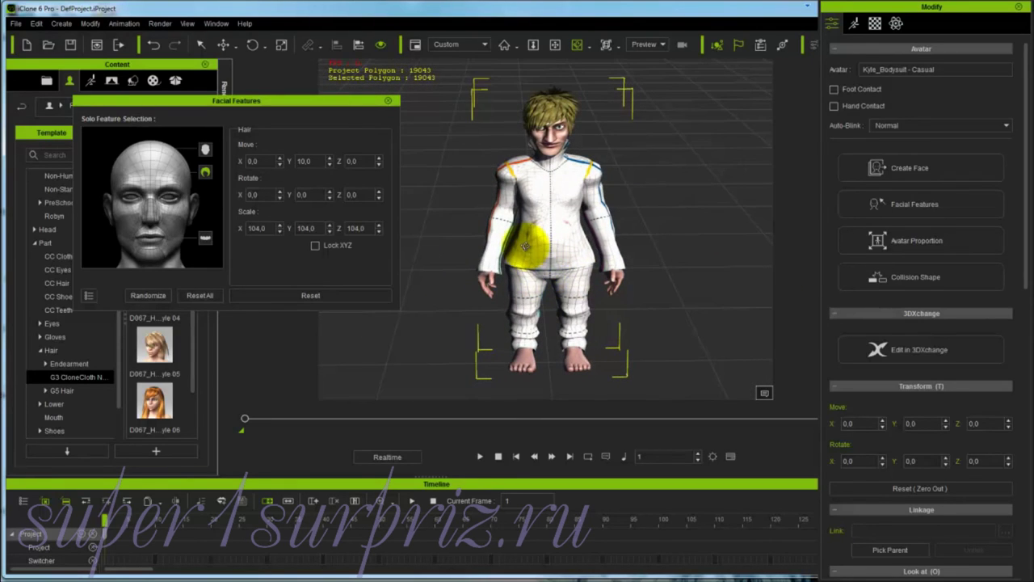
left_click(389, 102)
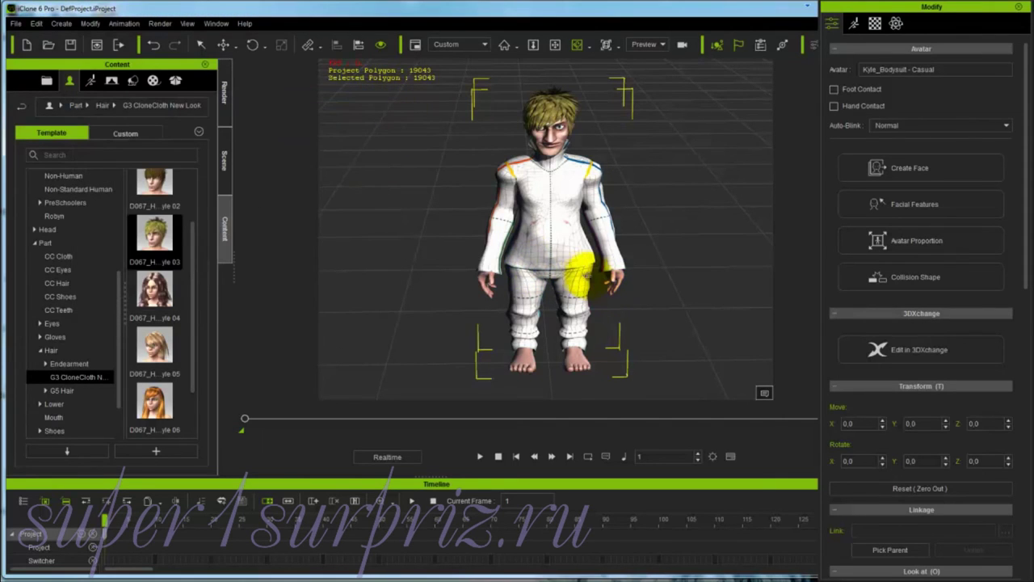
Open the avatar's material list and select the RL_Iris material of the RL_R_Eye mesh.
scroll(574, 250, "up", 5)
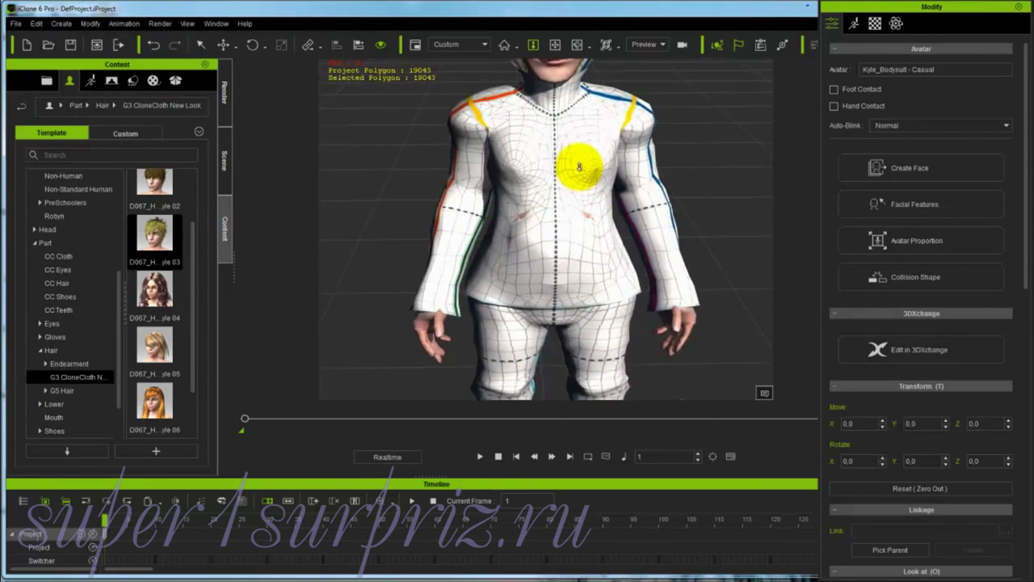
middle_click_drag(565, 153, 558, 300)
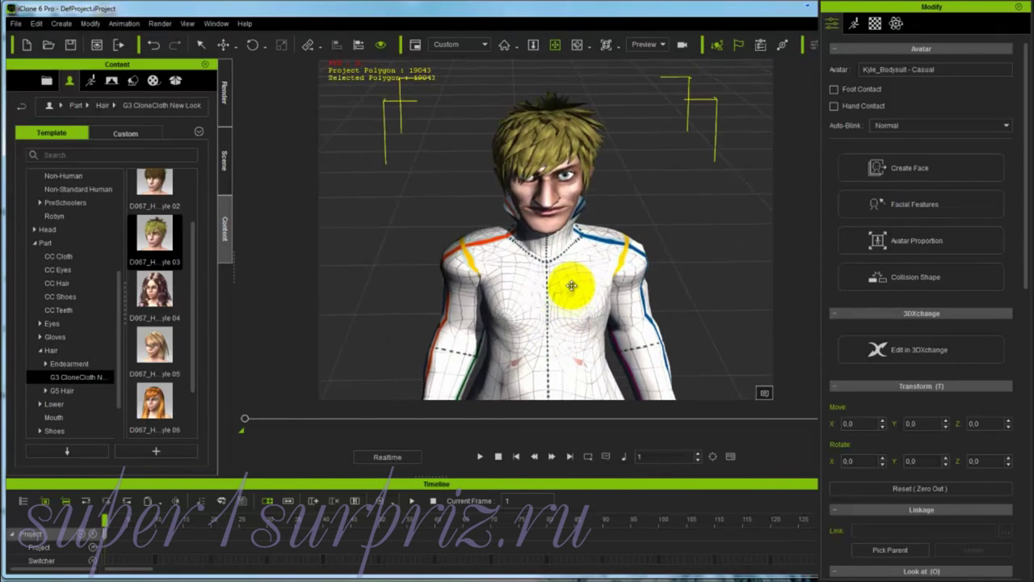
right_click_drag(571, 286, 566, 257)
scroll(570, 242, "up", 5)
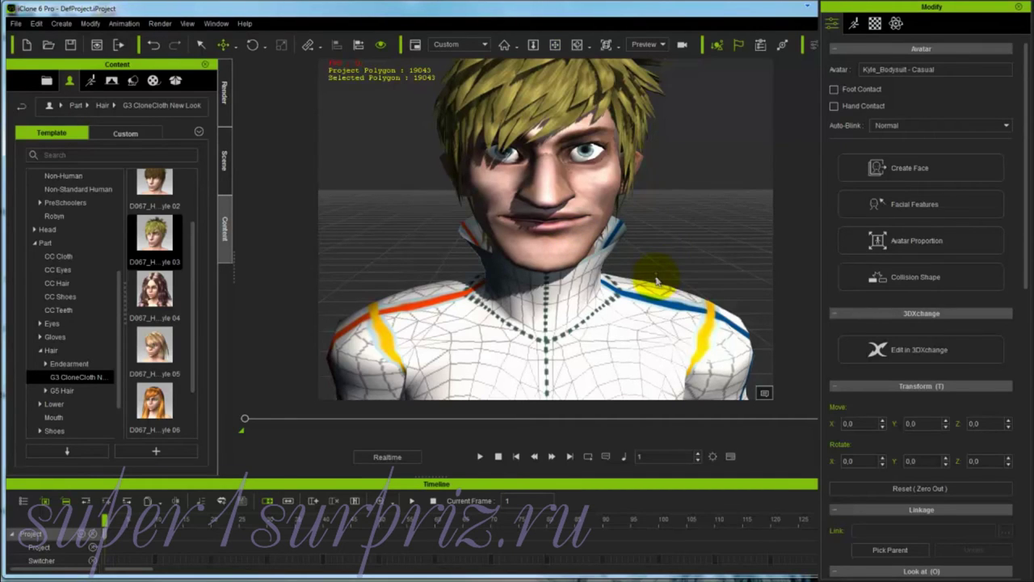
scroll(657, 280, "down", 5)
scroll(604, 292, "up", 2)
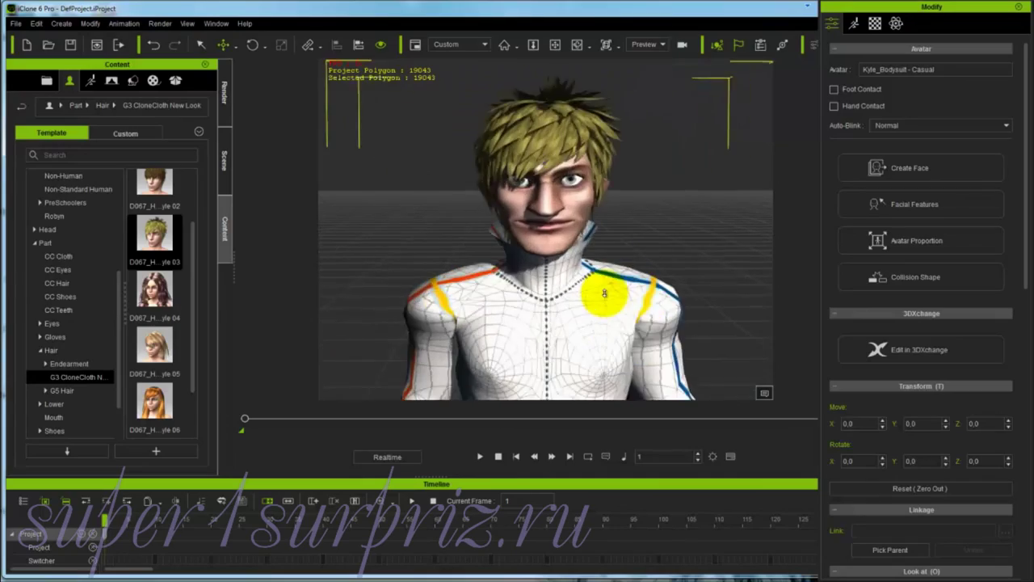
scroll(604, 292, "up", 2)
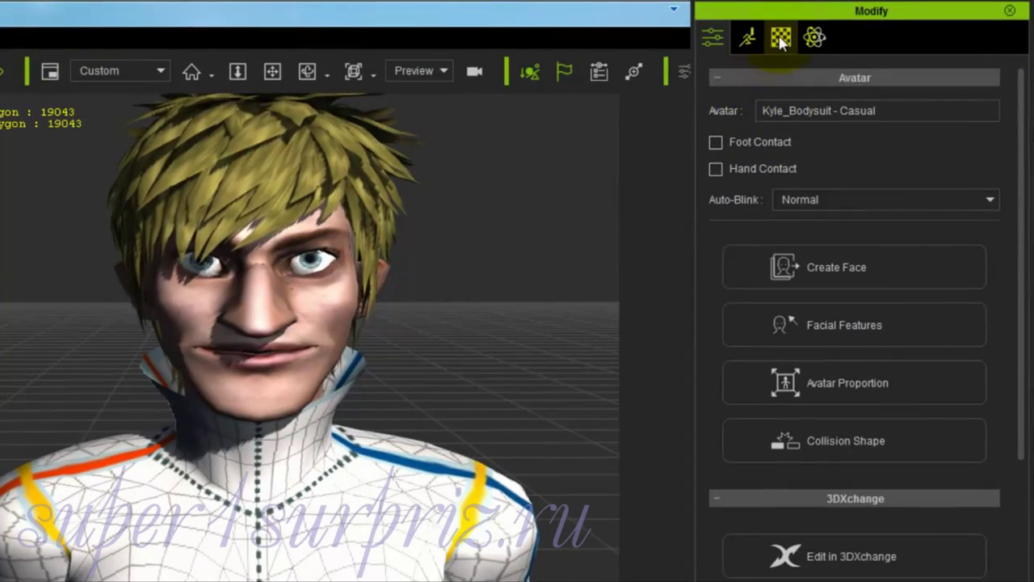
left_click(782, 38)
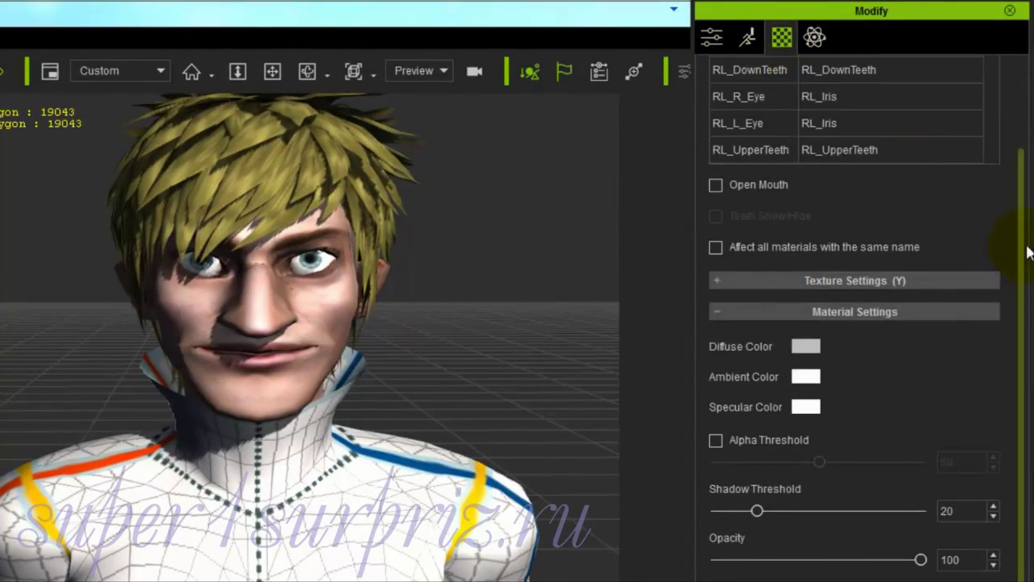
left_click_drag(1023, 248, 1023, 138)
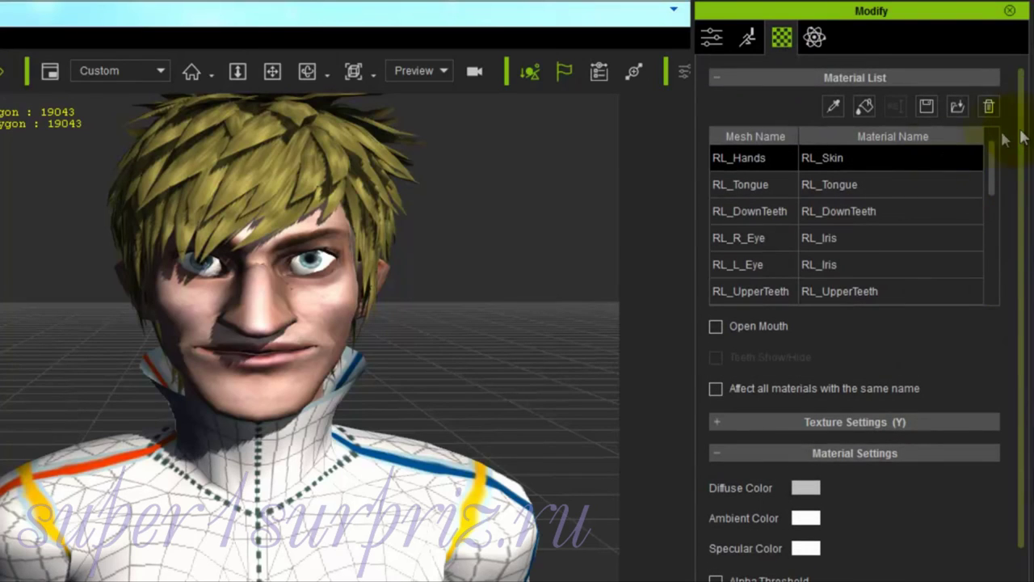
left_click(829, 245)
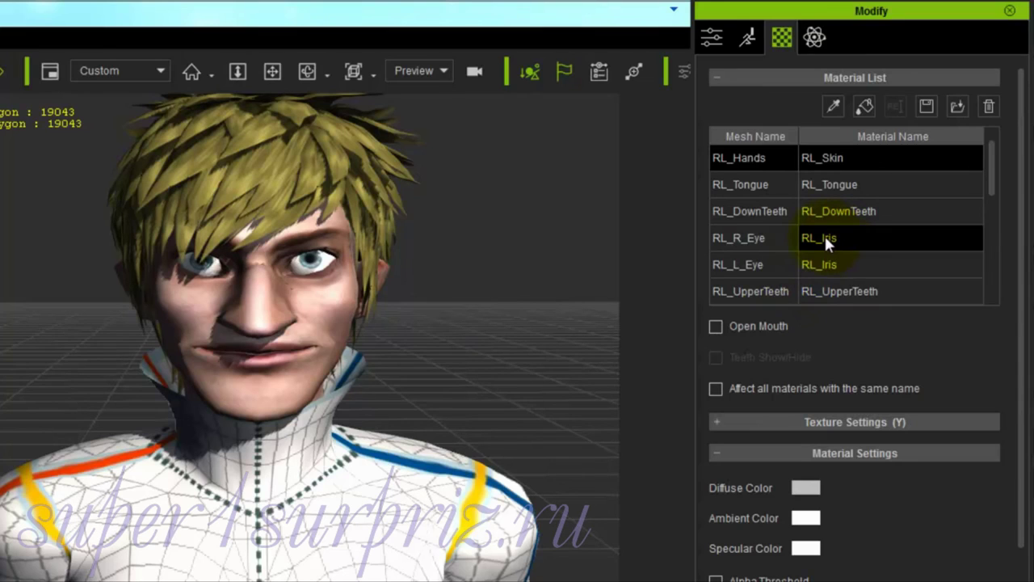
Open the diffuse texture of the RL_R_Eye mesh's RL_Iris material in Photoshop for editing.
left_click(825, 238)
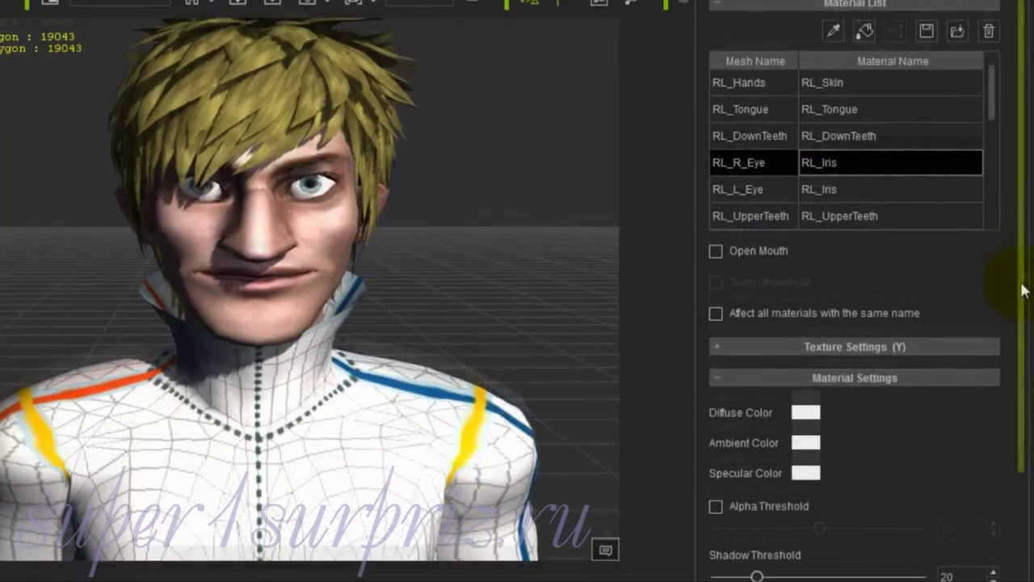
mouse_move(1022, 291)
left_mouse_down()
mouse_move(1020, 394)
mouse_move(1020, 279)
left_mouse_up()
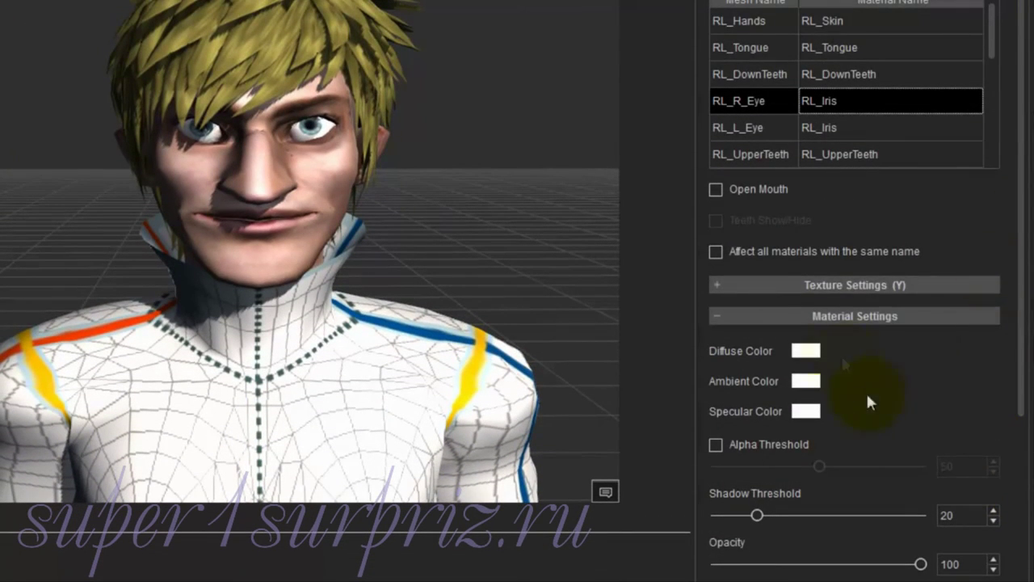
left_click(716, 285)
left_click(764, 329)
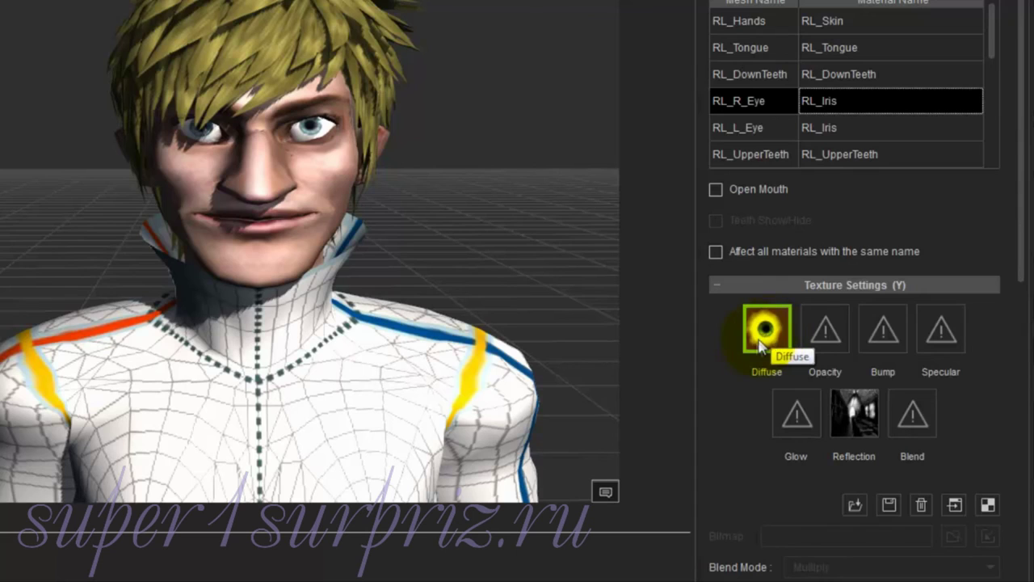
left_click(954, 505)
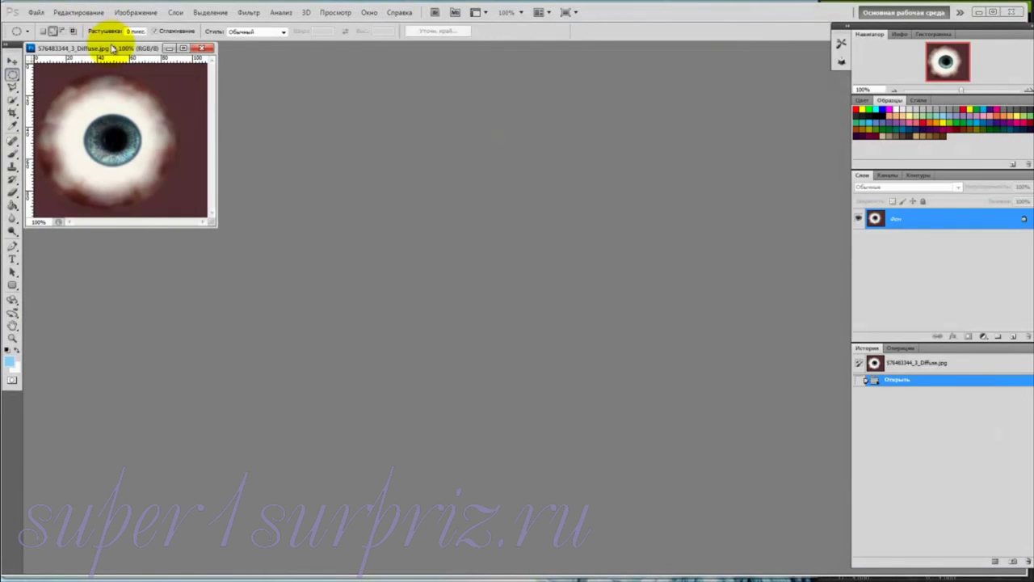
Move the eye texture window to the middle of the workspace and convert its background into a regular layer.
left_click_drag(113, 49, 408, 138)
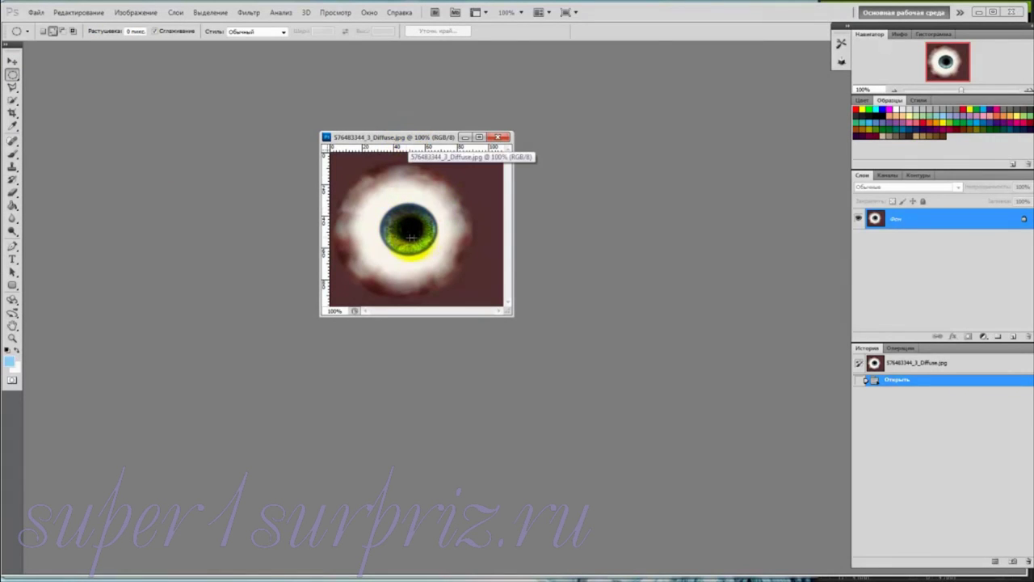
double_click(987, 220)
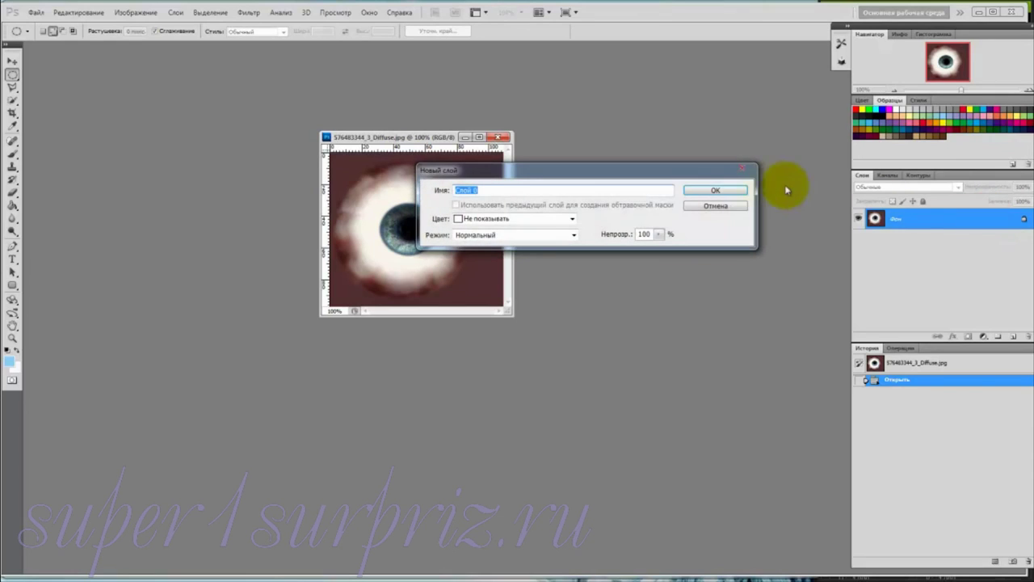
left_click(734, 191)
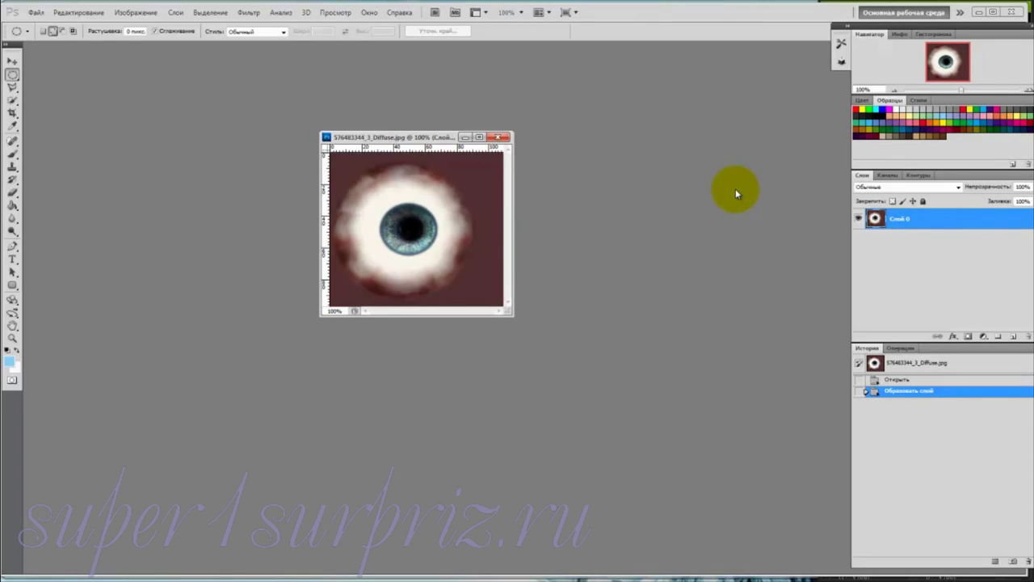
left_click(133, 14)
mouse_move(136, 41)
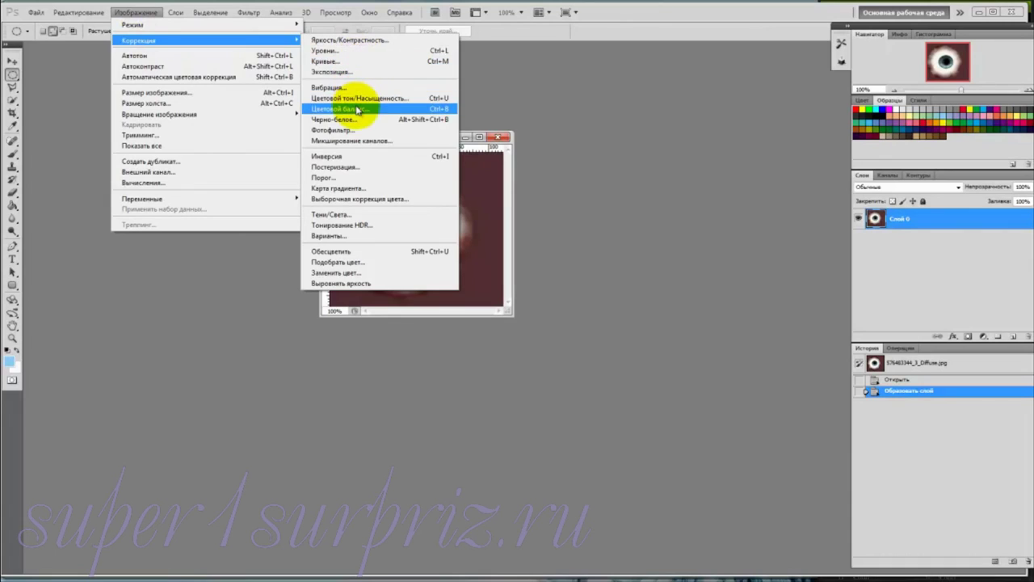
left_click(357, 109)
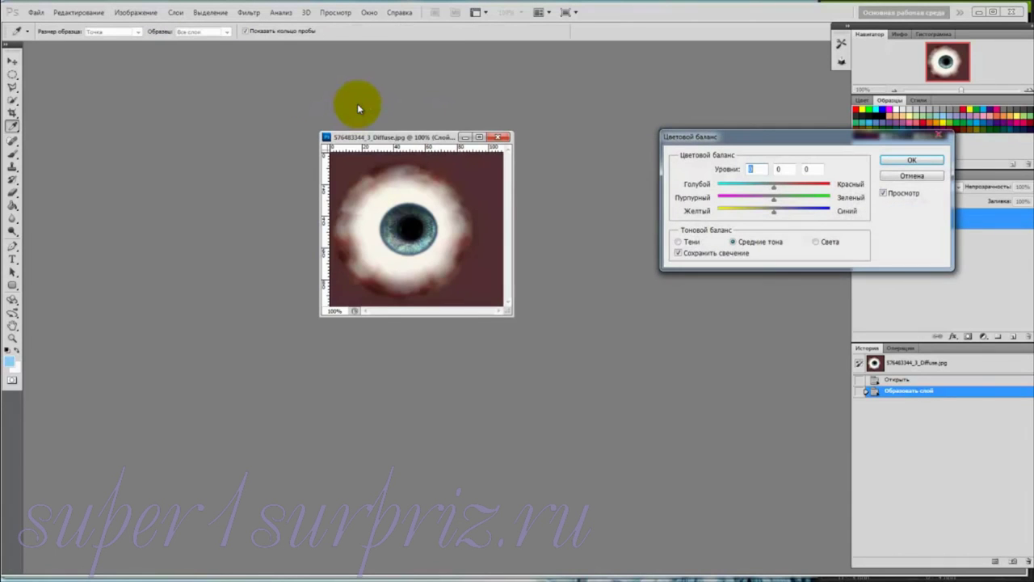
left_click(912, 160)
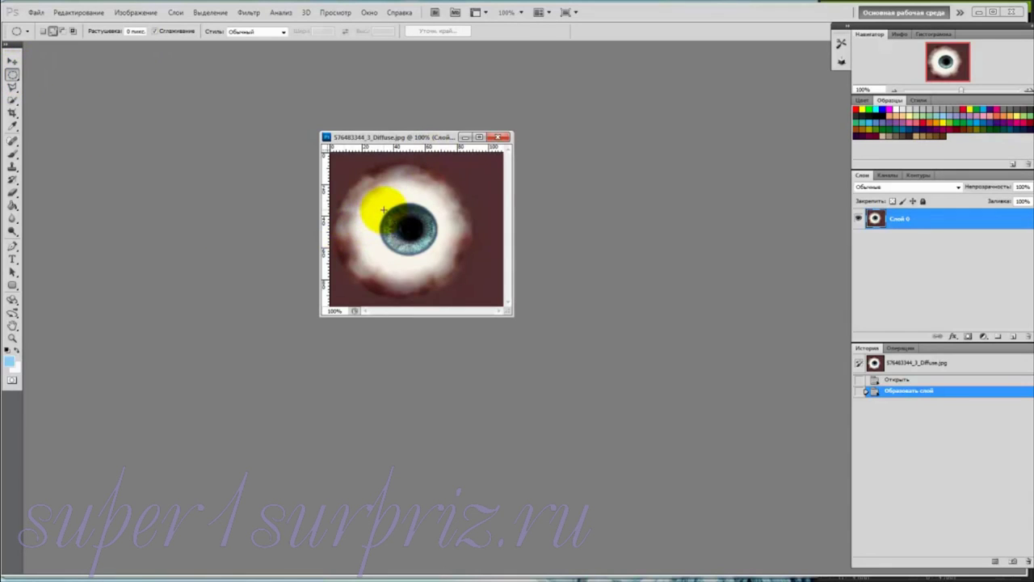
Make an elliptical selection around the iris and transform the selection to fit the iris outline.
left_click_drag(383, 209, 439, 259)
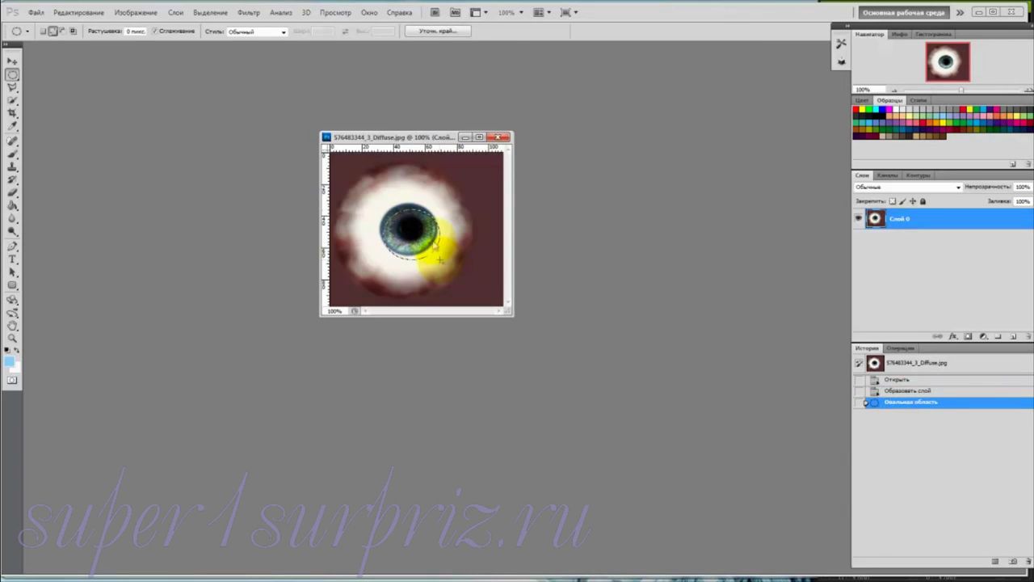
left_click(207, 13)
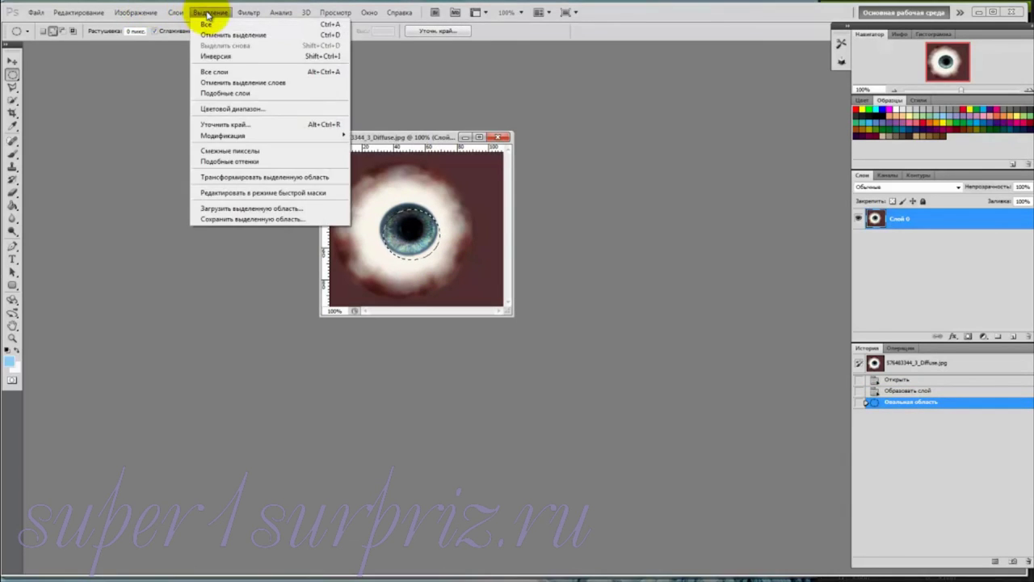
left_click(232, 177)
left_click_drag(399, 236, 399, 233)
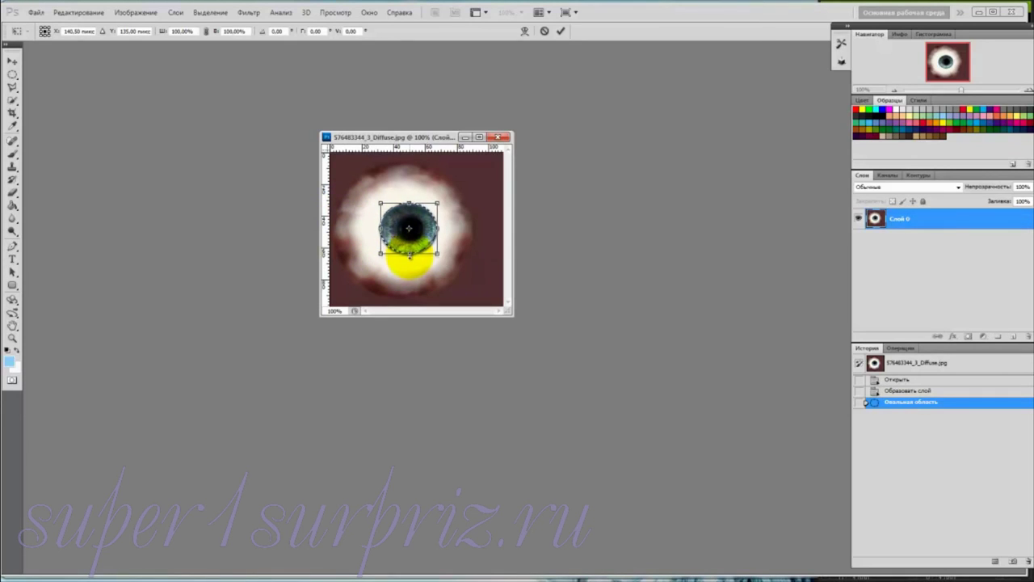
key("Return")
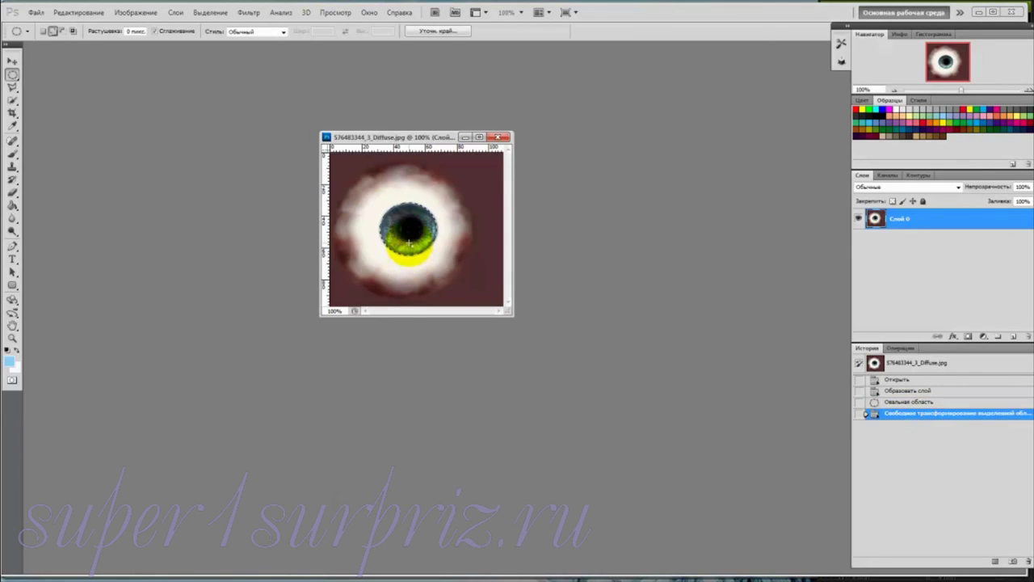
Shift the selected iris's midtone color balance to -85, -23, +55 and deselect it.
left_click(141, 13)
mouse_move(141, 42)
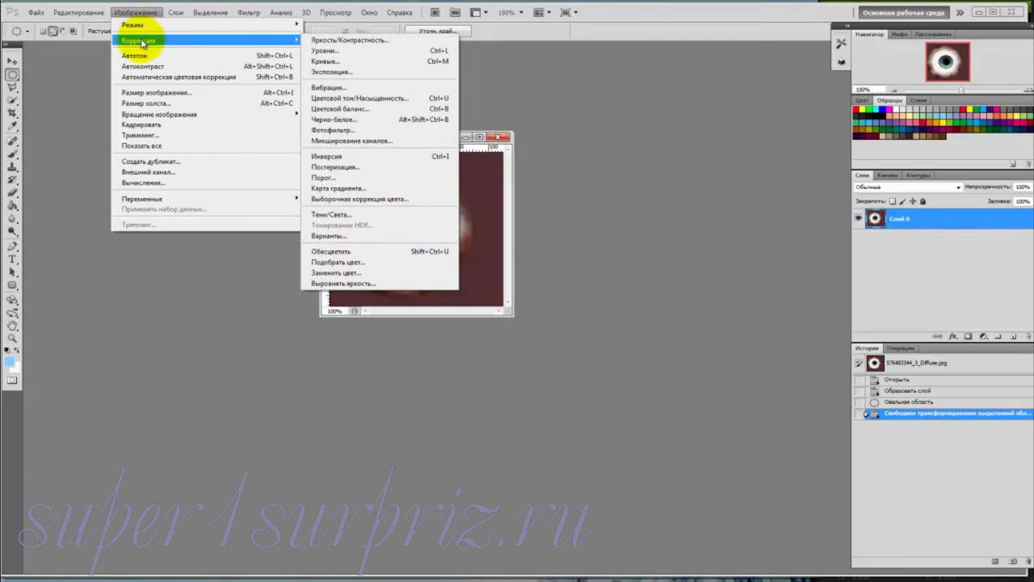
left_click(385, 108)
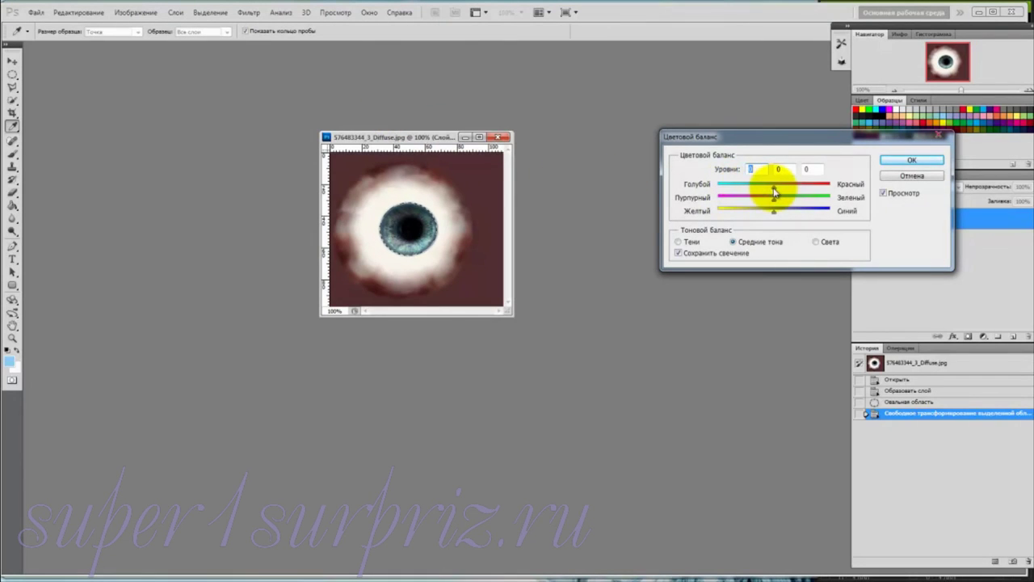
left_click_drag(774, 192, 726, 191)
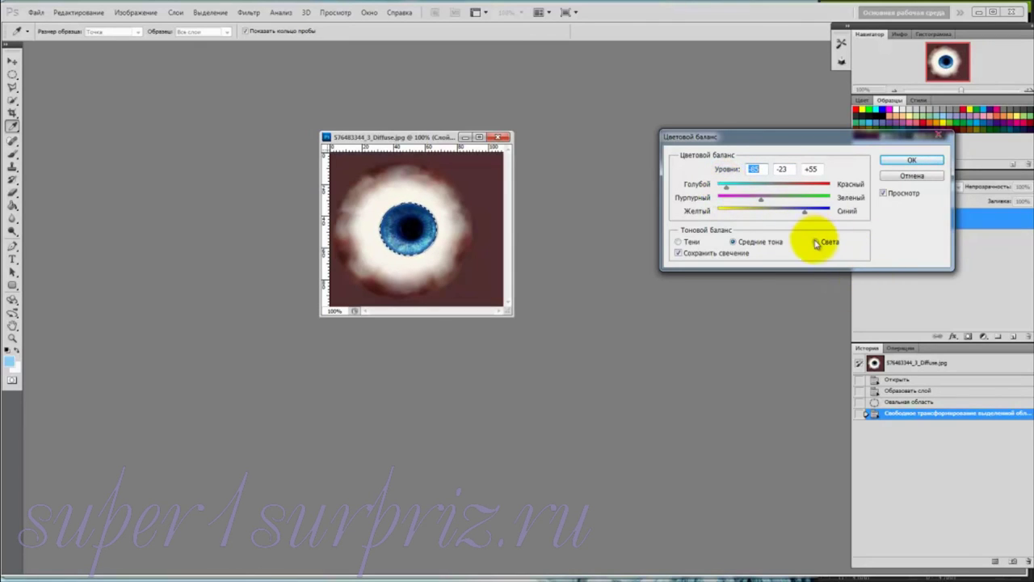
left_click(817, 242)
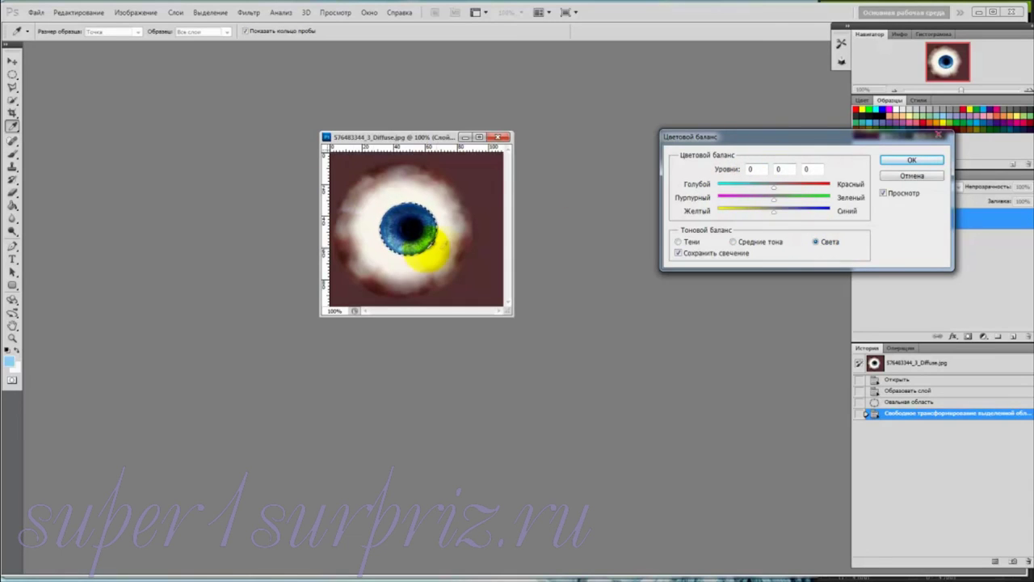
left_click(896, 161)
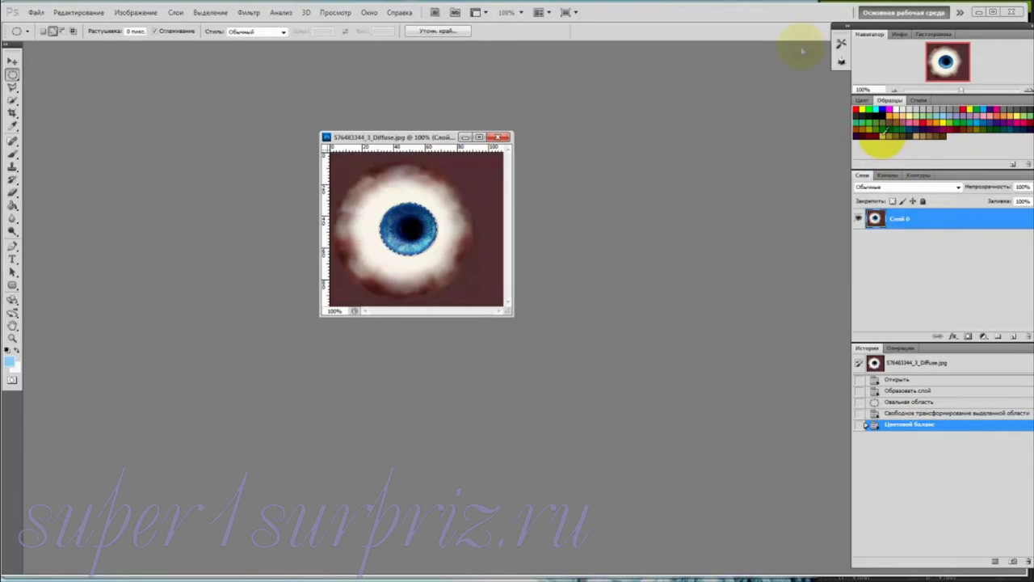
left_click(207, 13)
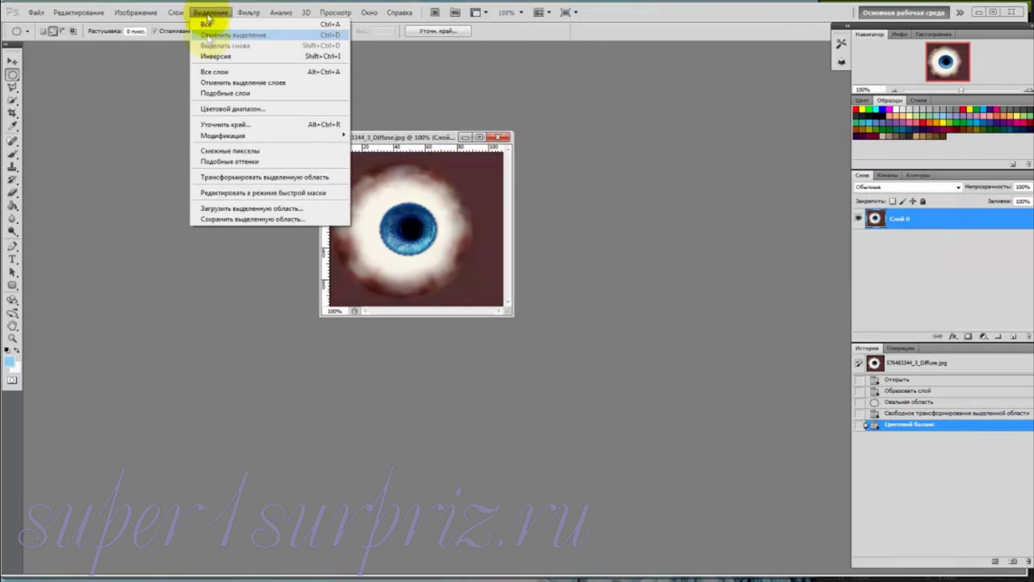
left_click(208, 36)
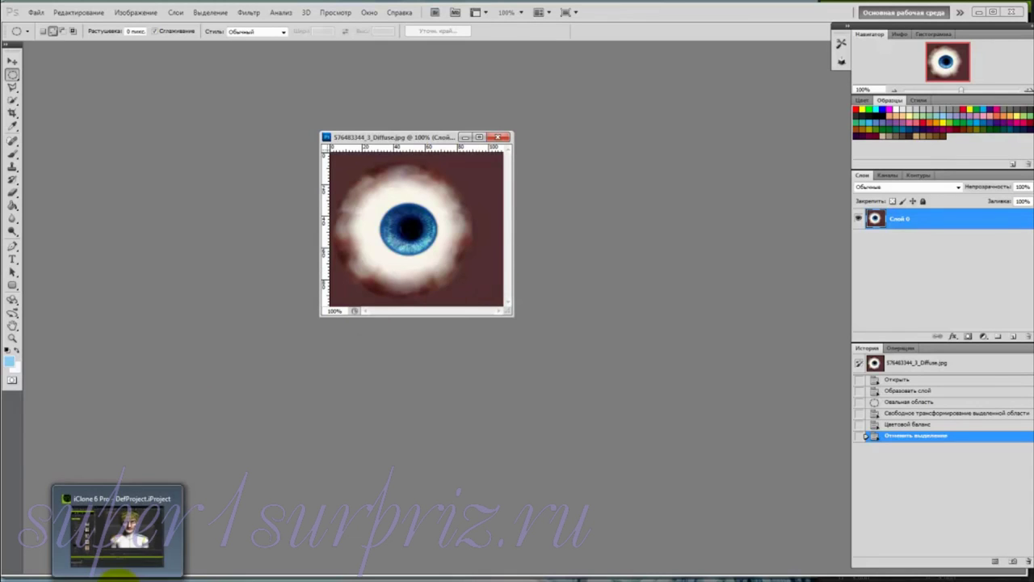
Preview iClone, return to Photoshop, and start saving the texture under a new name in the TEMP folder's Avatar gnom subfolder.
left_click(120, 576)
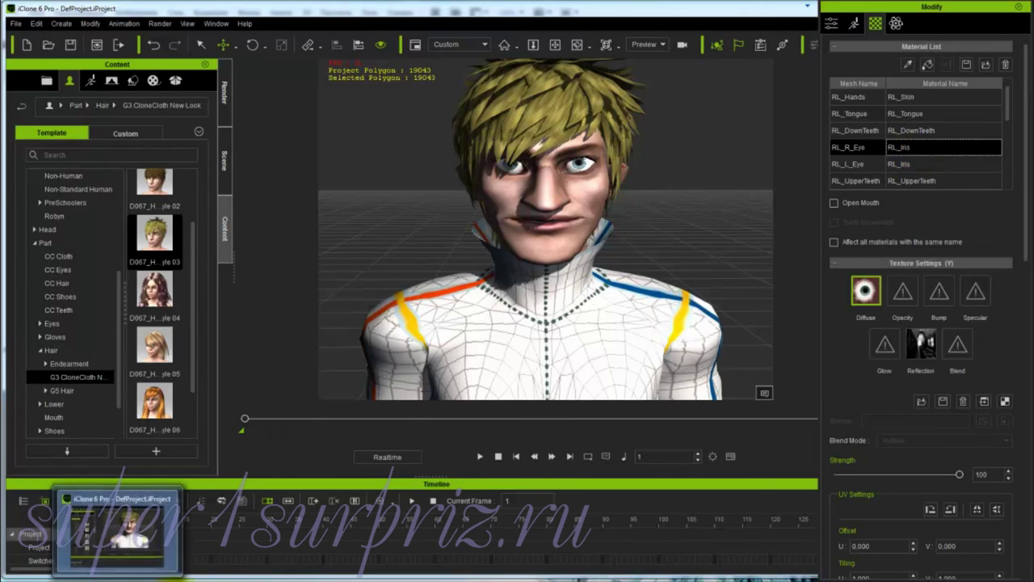
mouse_move(229, 575)
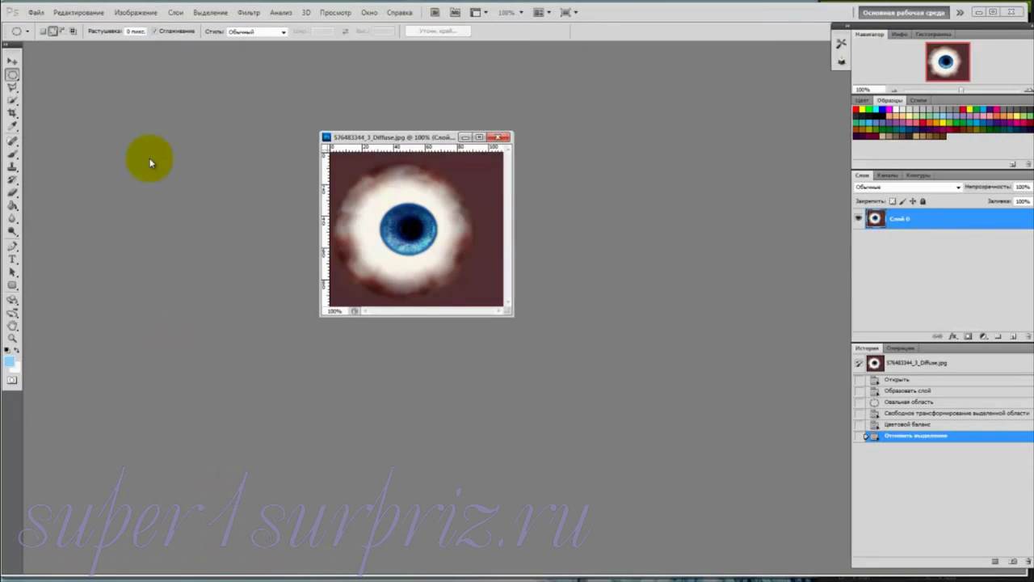
left_click(36, 15)
left_click(64, 142)
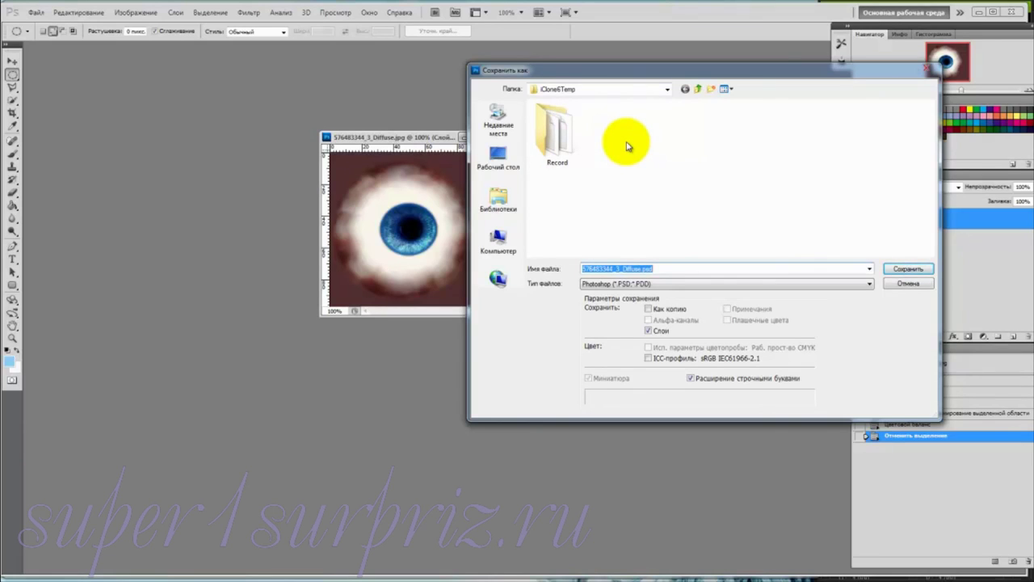
left_click(667, 88)
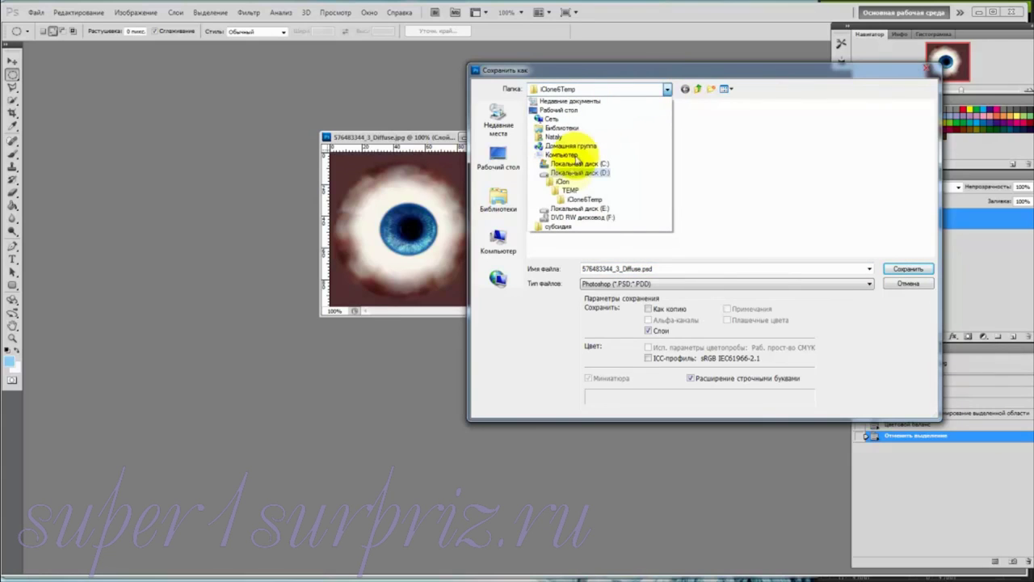
left_click(560, 190)
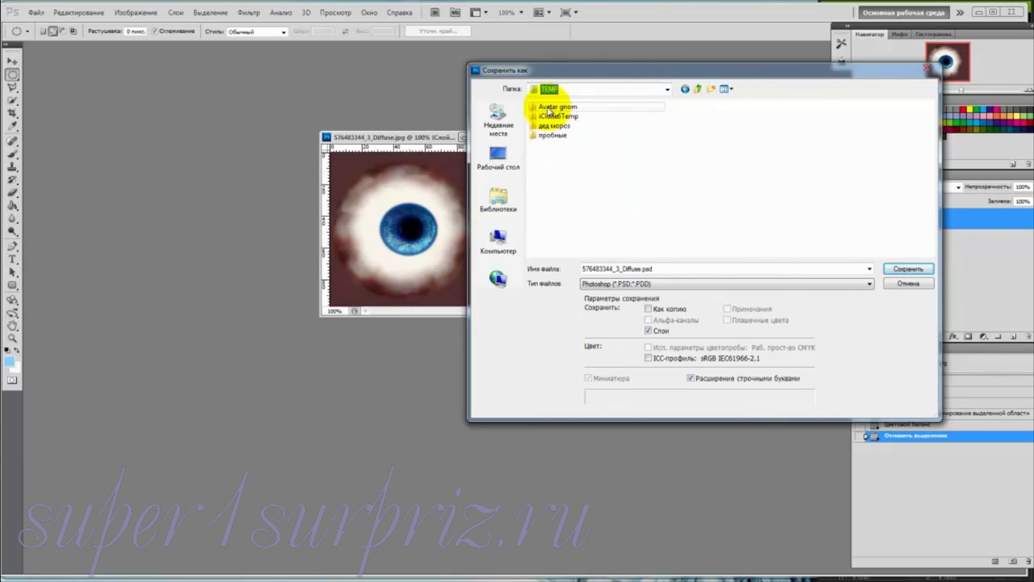
double_click(549, 110)
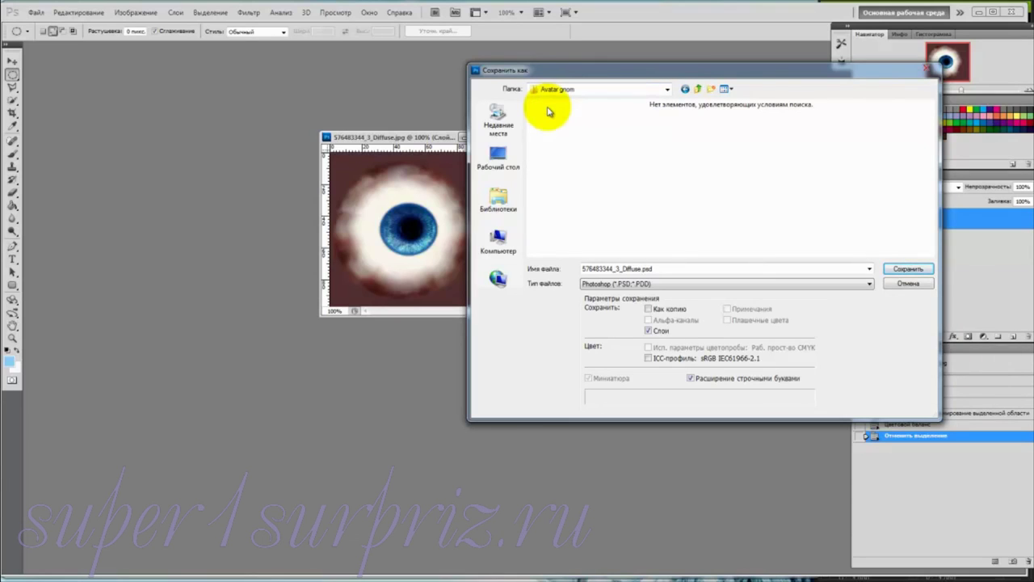
Save the recolored eye texture as a JPEG file named glaz_r.
double_click(662, 270)
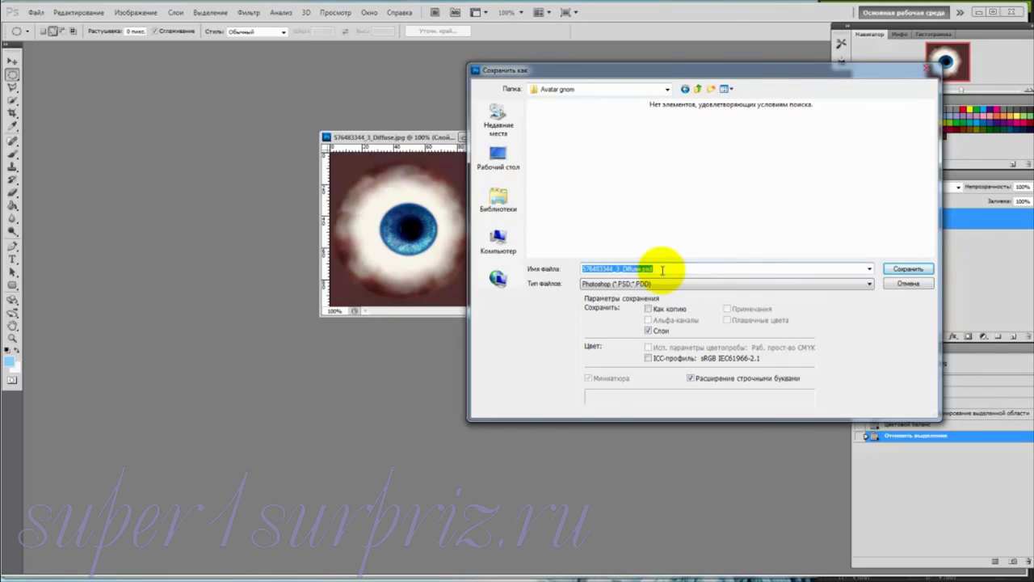
type("glaz")
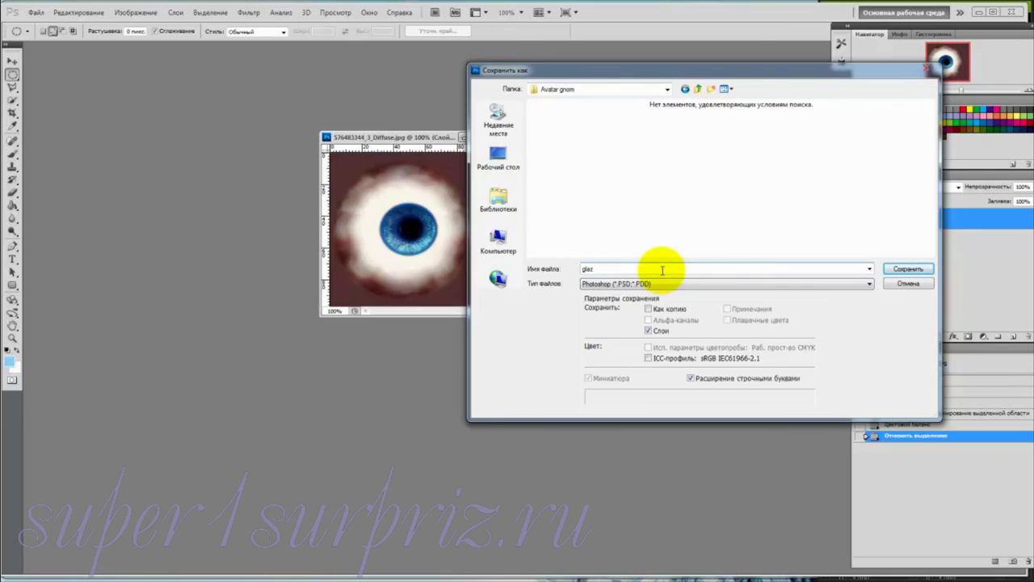
type("_d")
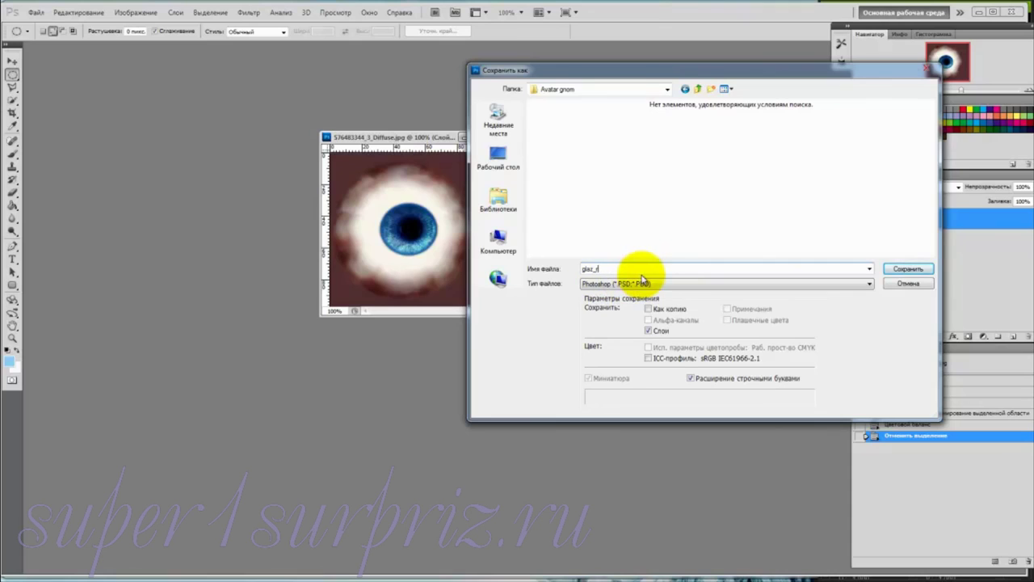
left_click(869, 283)
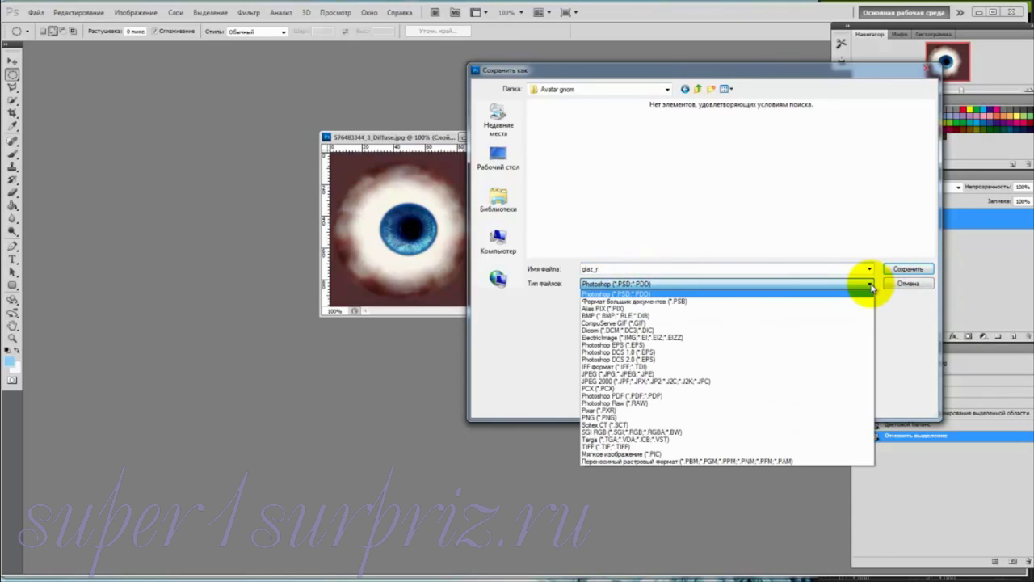
left_click(849, 375)
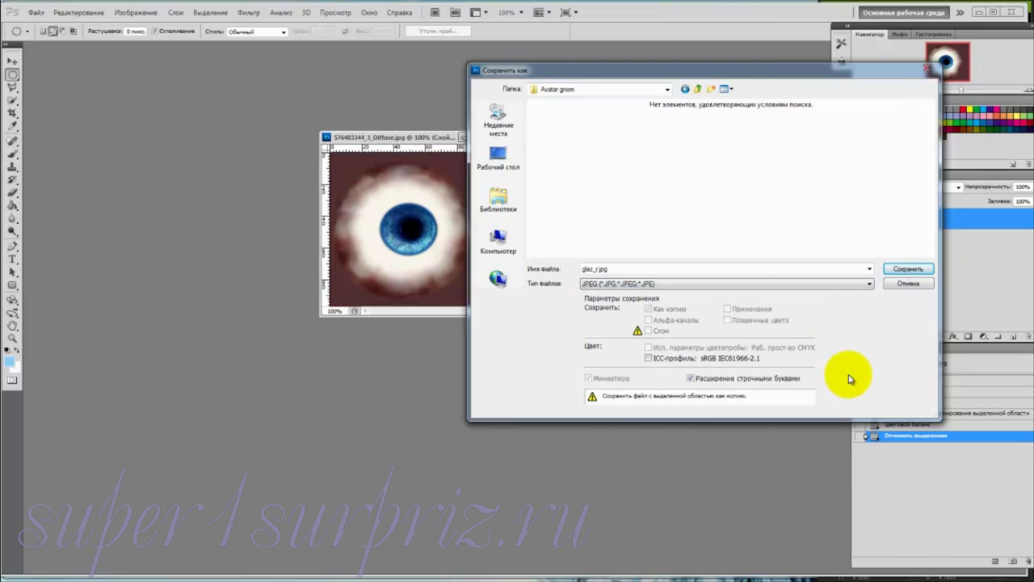
left_click(908, 269)
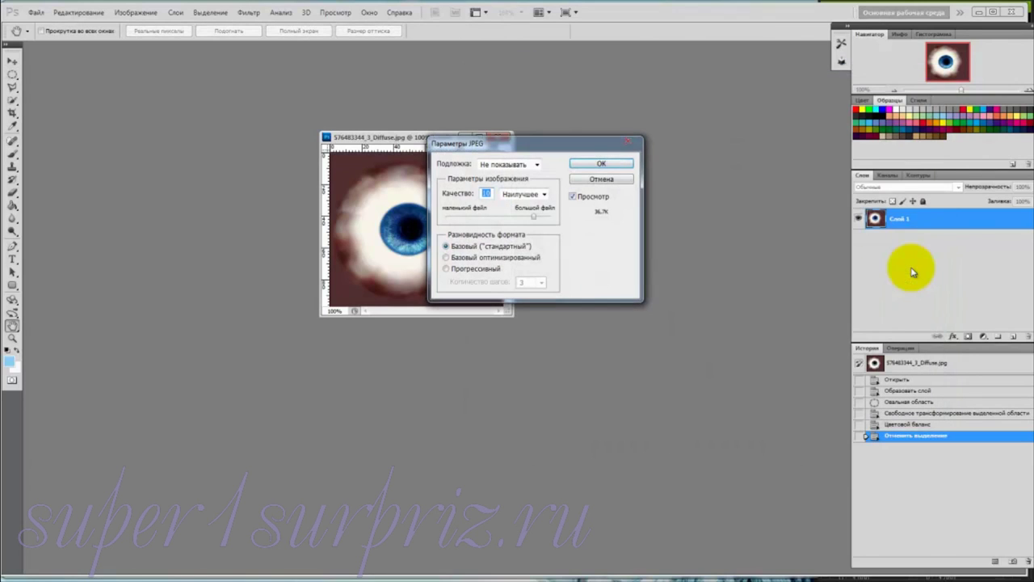
left_click(581, 164)
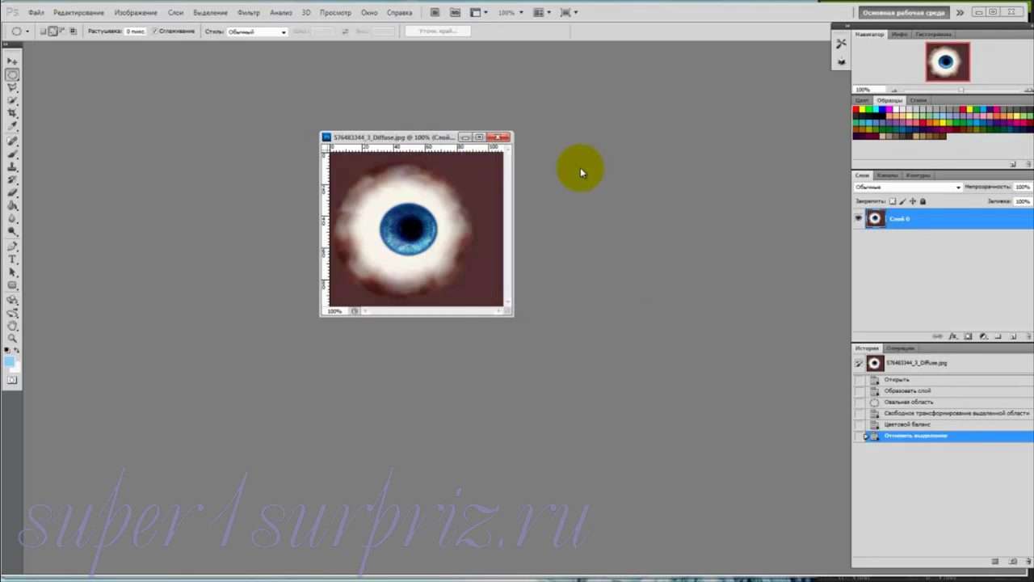
Flip the recolored eye texture horizontally to make the left-eye version.
left_click(81, 14)
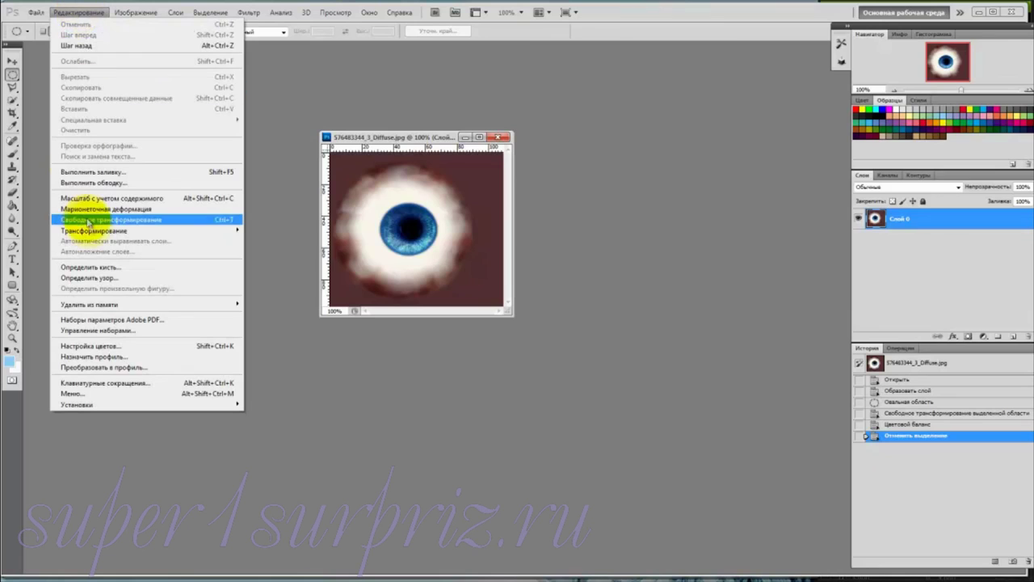
mouse_move(93, 231)
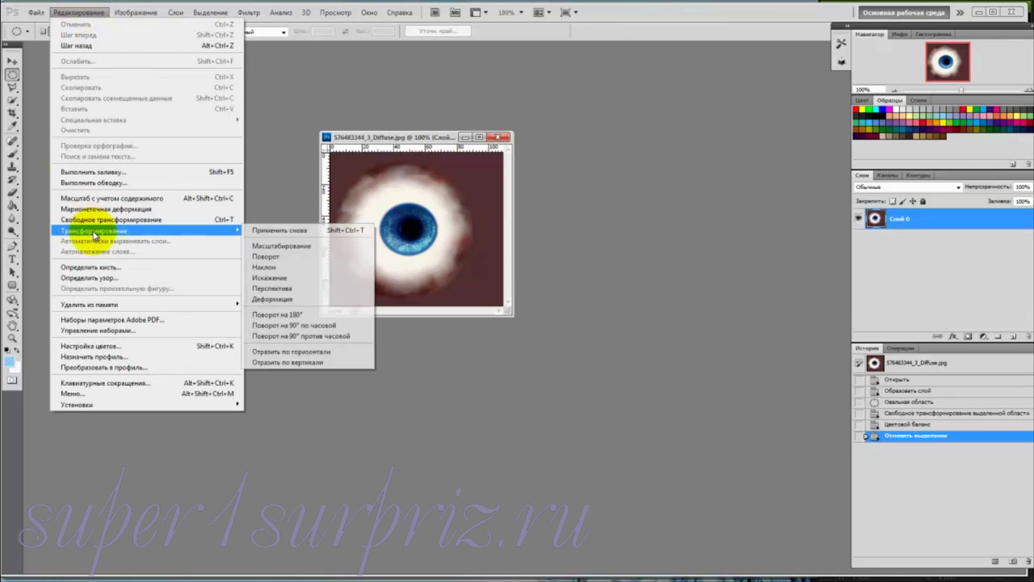
left_click(293, 351)
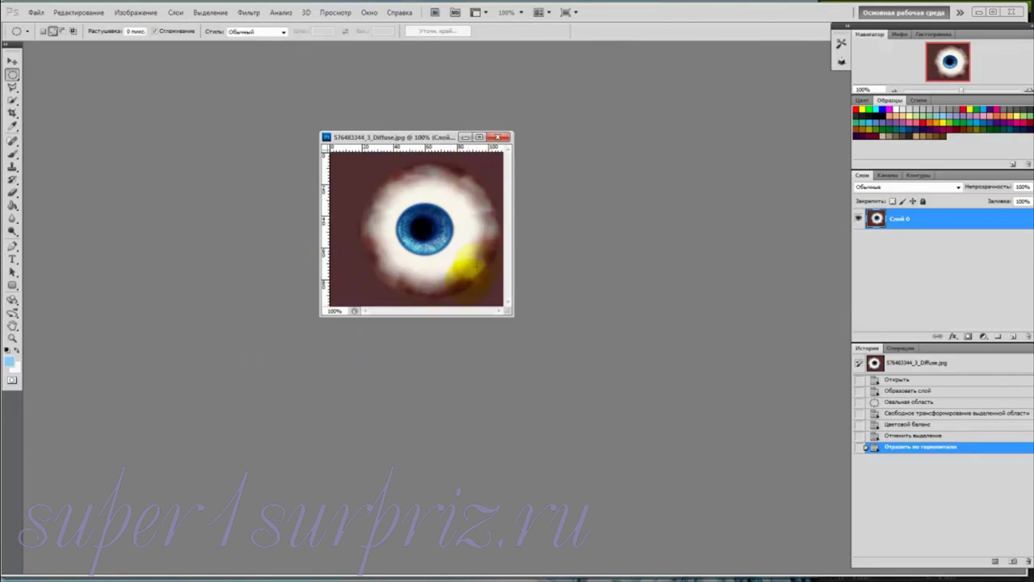
Save the flipped eye texture as a JPEG named glaz_l in the TEMP folder's Avatar gnom subfolder.
left_click(34, 13)
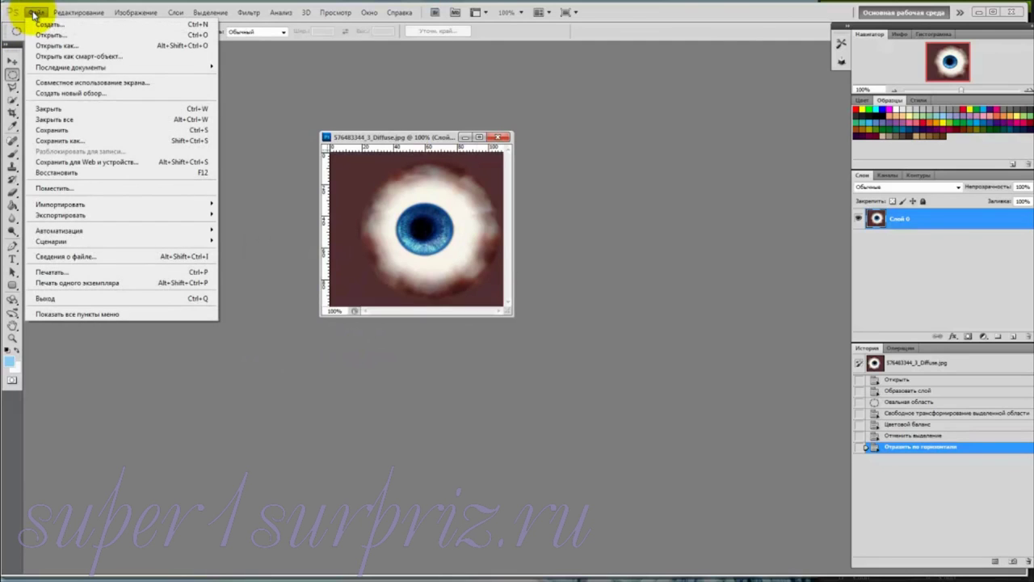
left_click(57, 143)
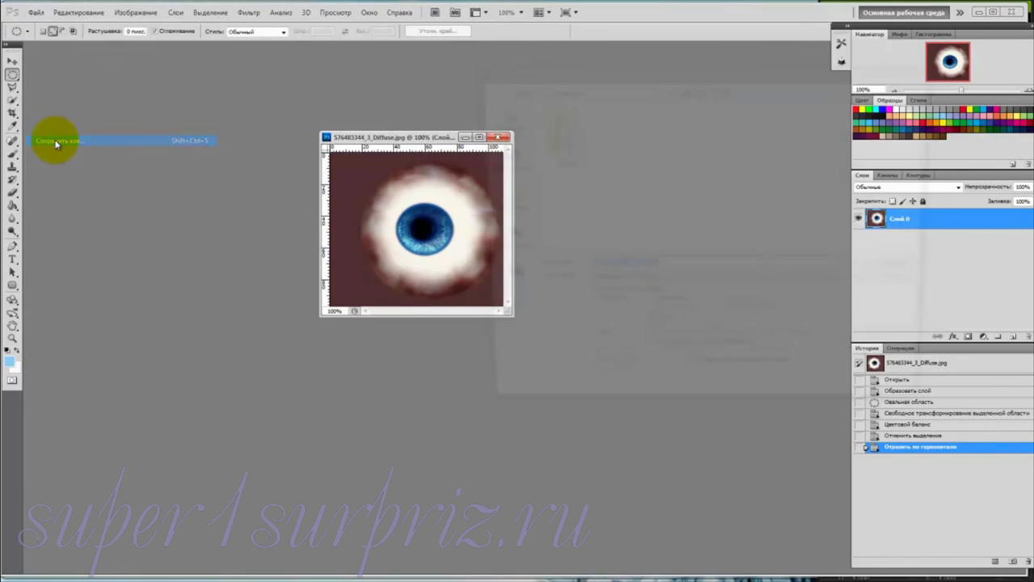
left_click(667, 88)
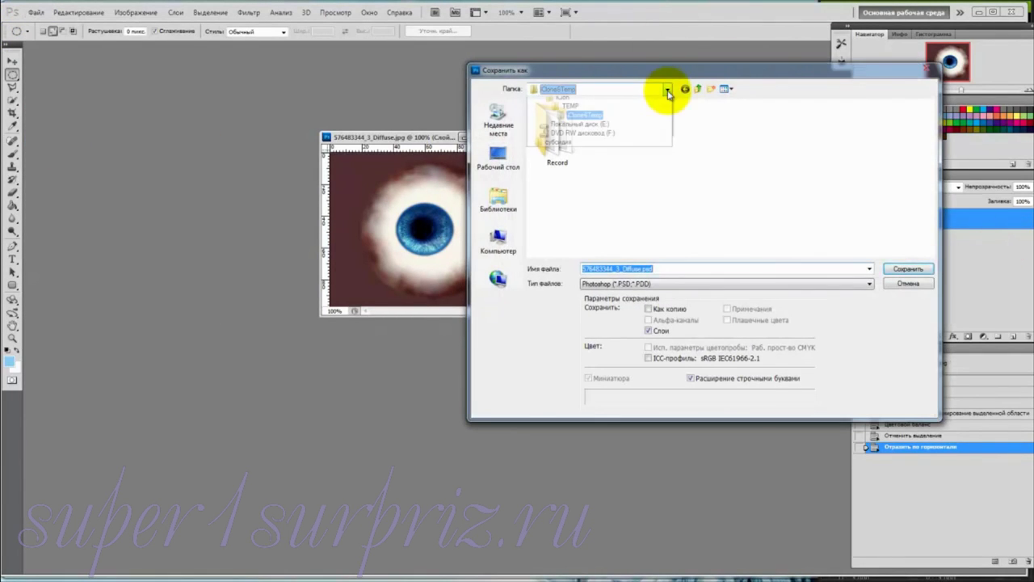
left_click(571, 190)
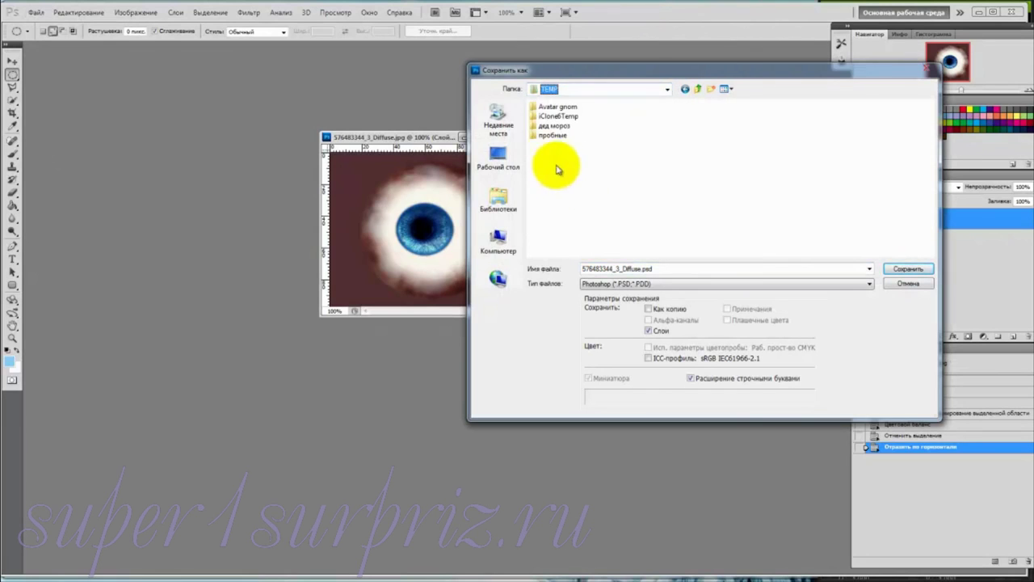
double_click(552, 105)
double_click(589, 269)
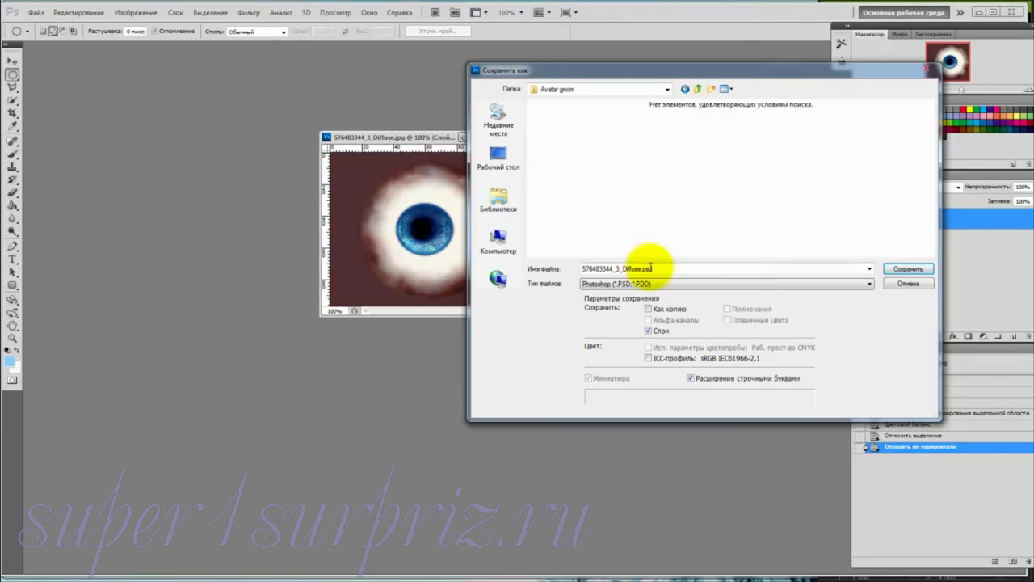
type("glaz_l")
left_click(869, 284)
left_click(854, 377)
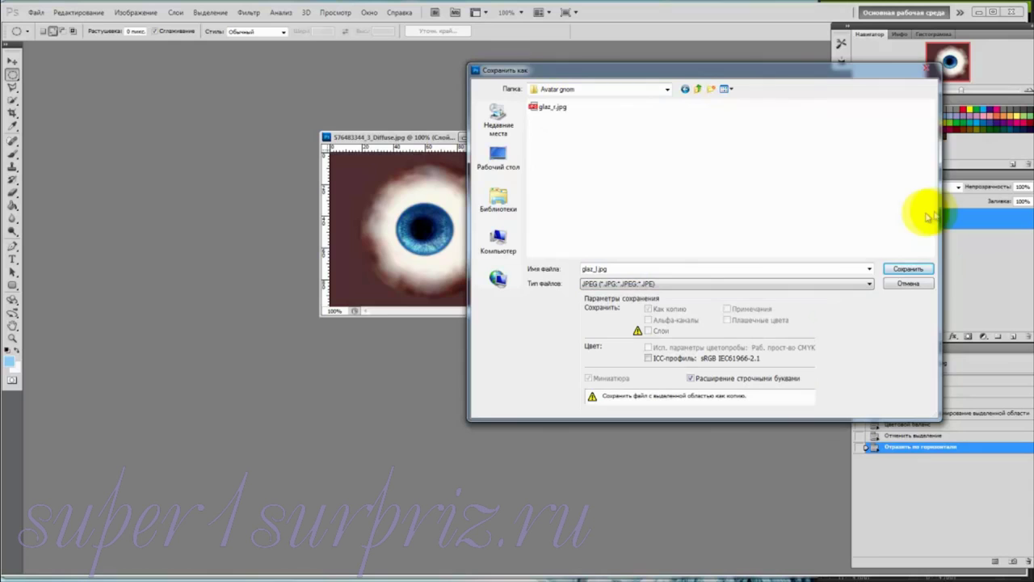
left_click(907, 270)
left_click(599, 163)
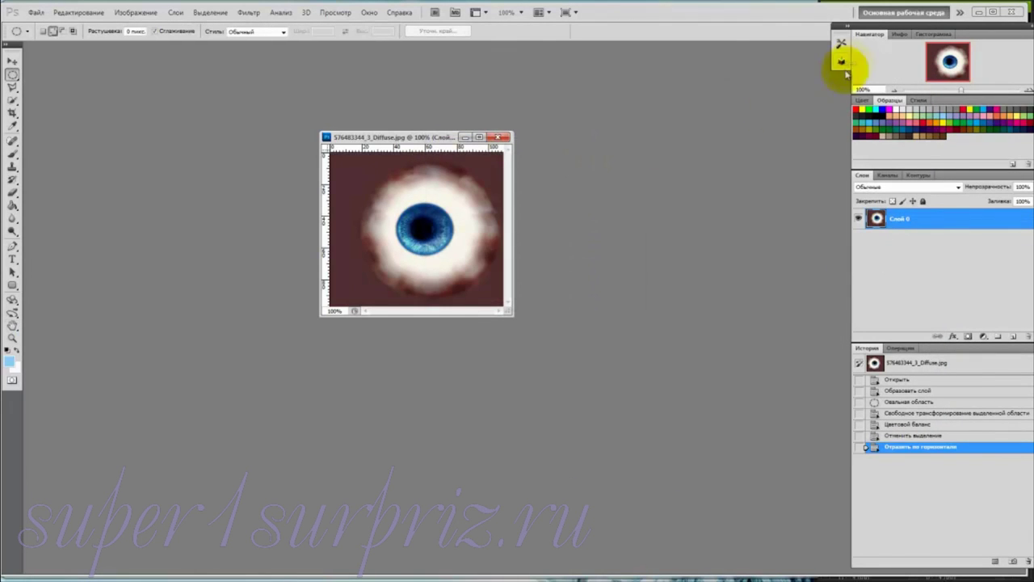
Close the original eye texture without saving changes and quit Photoshop to return to iClone.
left_click(505, 137)
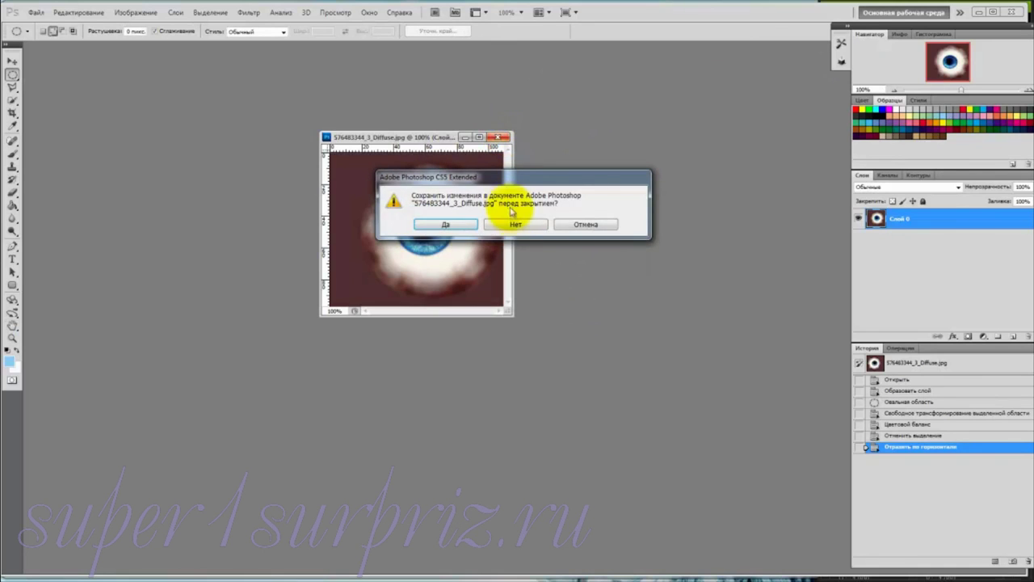
left_click(543, 224)
left_click(1011, 11)
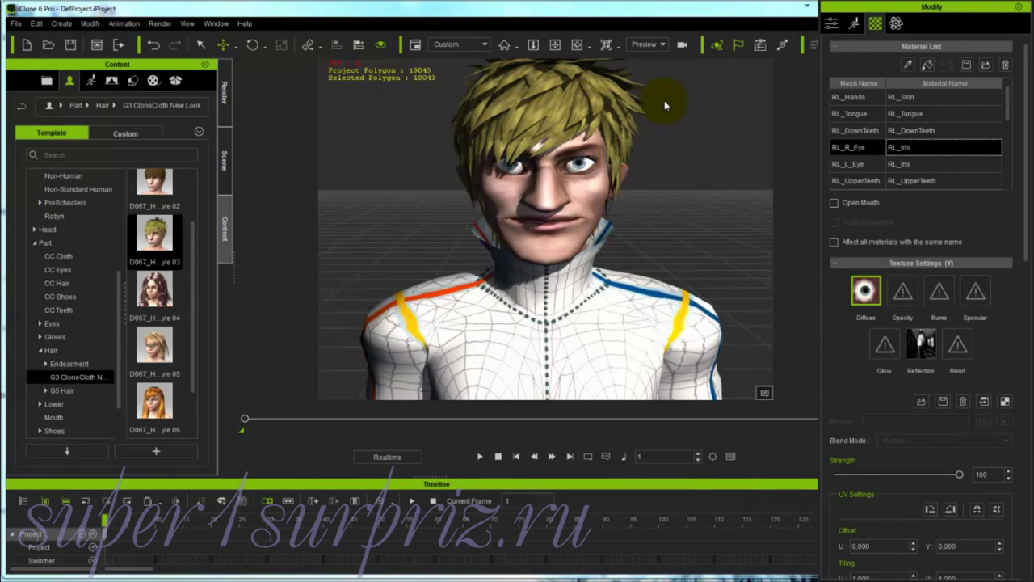
Load glaz_r.jpg from the iClon\TEMP\Avatar gnom folder as the diffuse texture of the RL_R_Eye iris material.
left_click(867, 293)
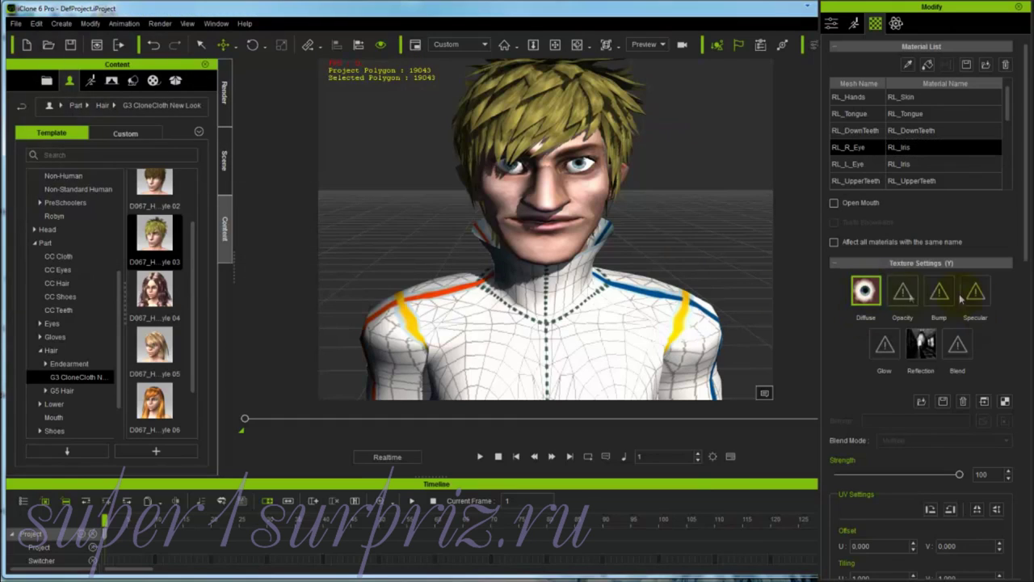
double_click(867, 293)
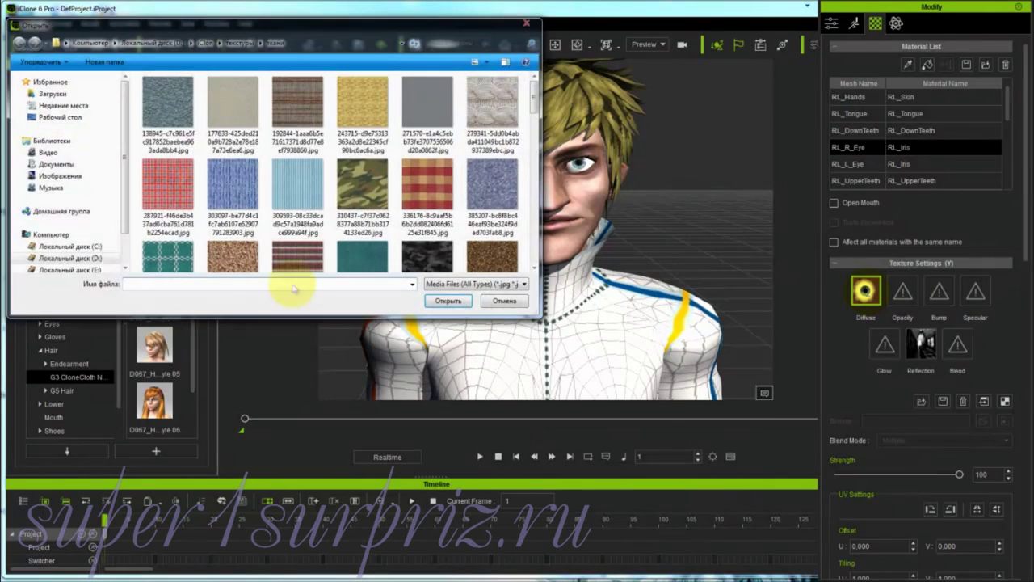
left_click(59, 258)
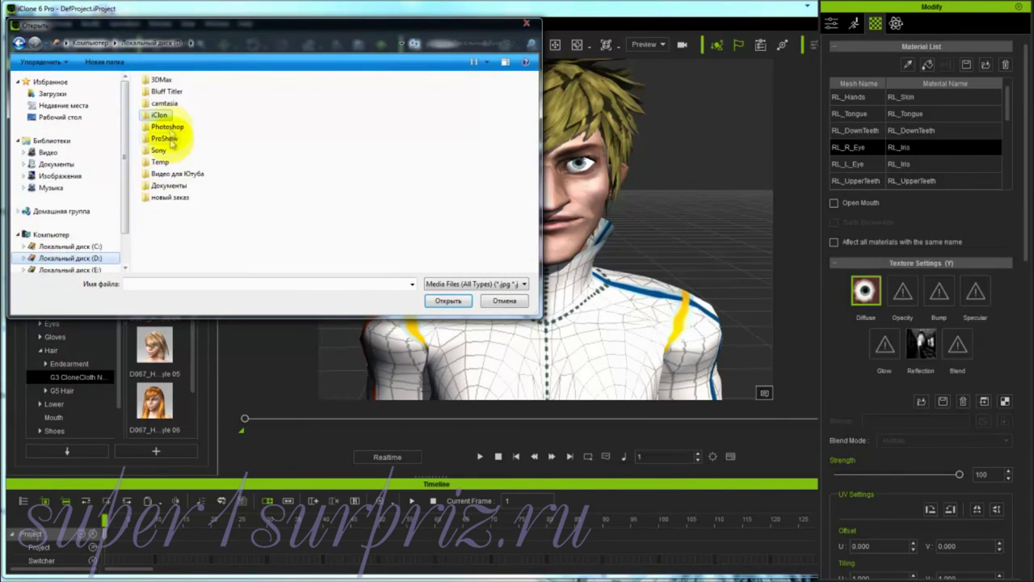
double_click(162, 109)
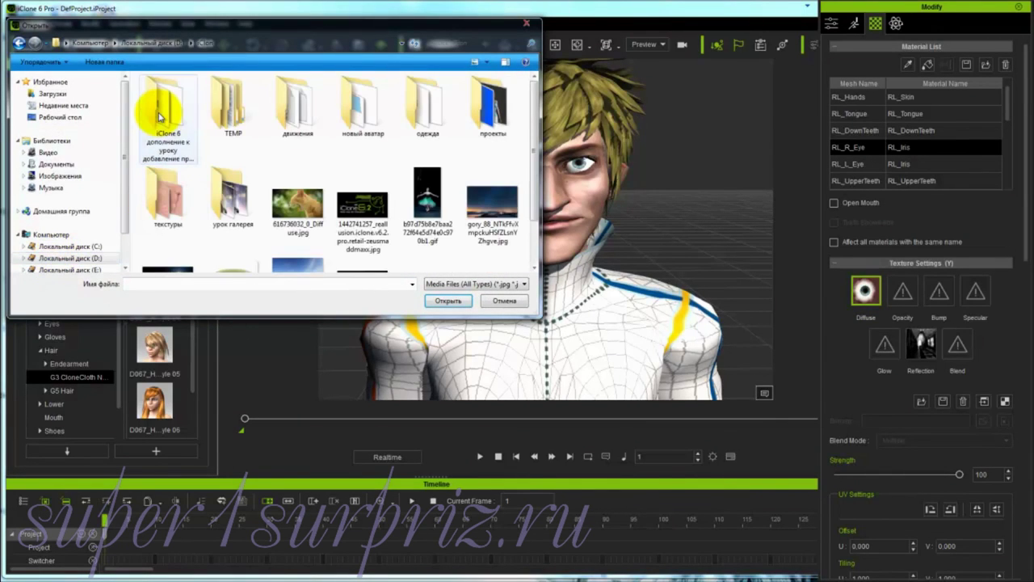
double_click(230, 113)
double_click(173, 79)
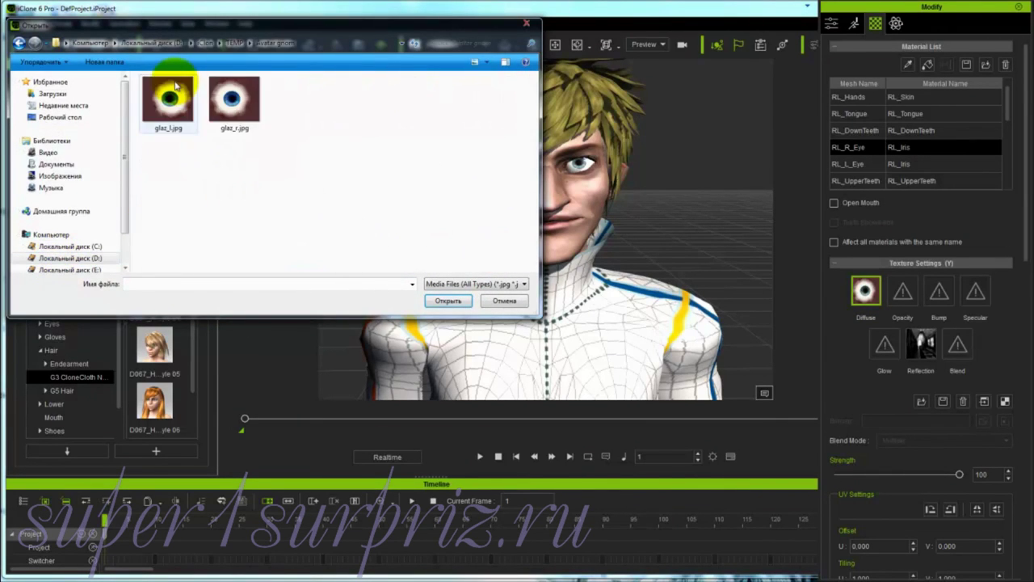
left_click(230, 110)
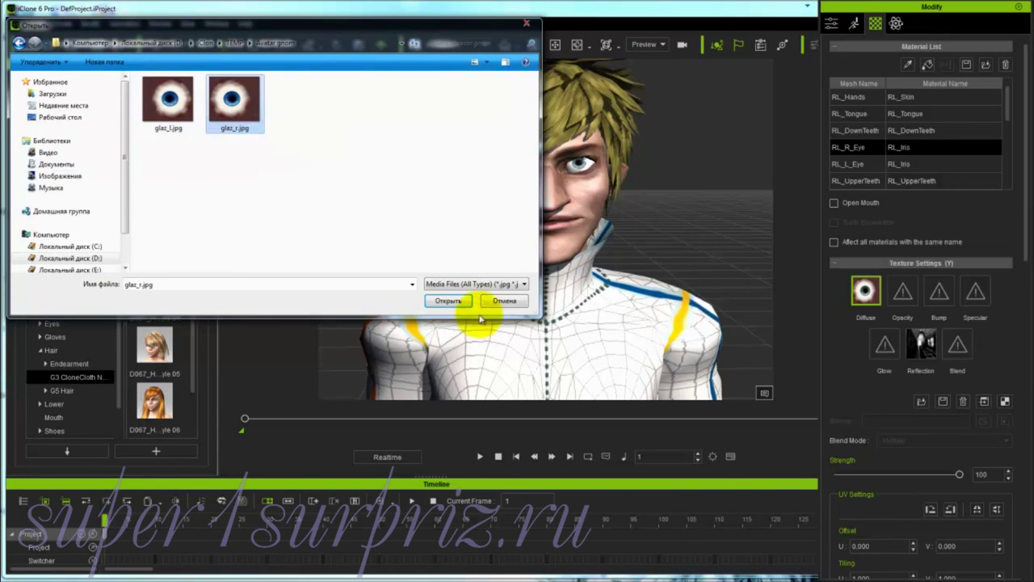
left_click(449, 302)
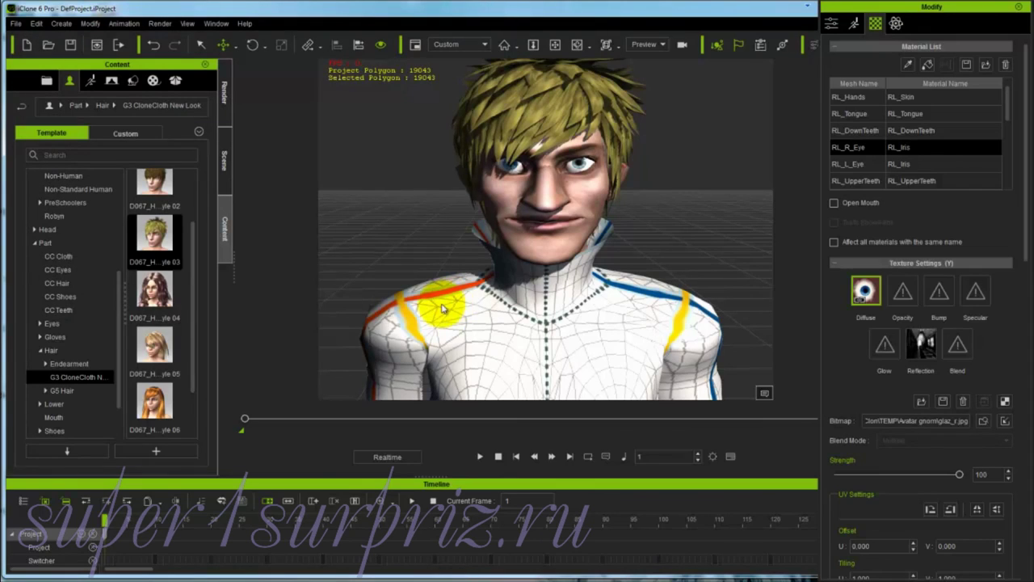
Select only the RL_L_Eye iris material and load glaz_l.jpg as its diffuse texture.
left_click(907, 165, "ctrl")
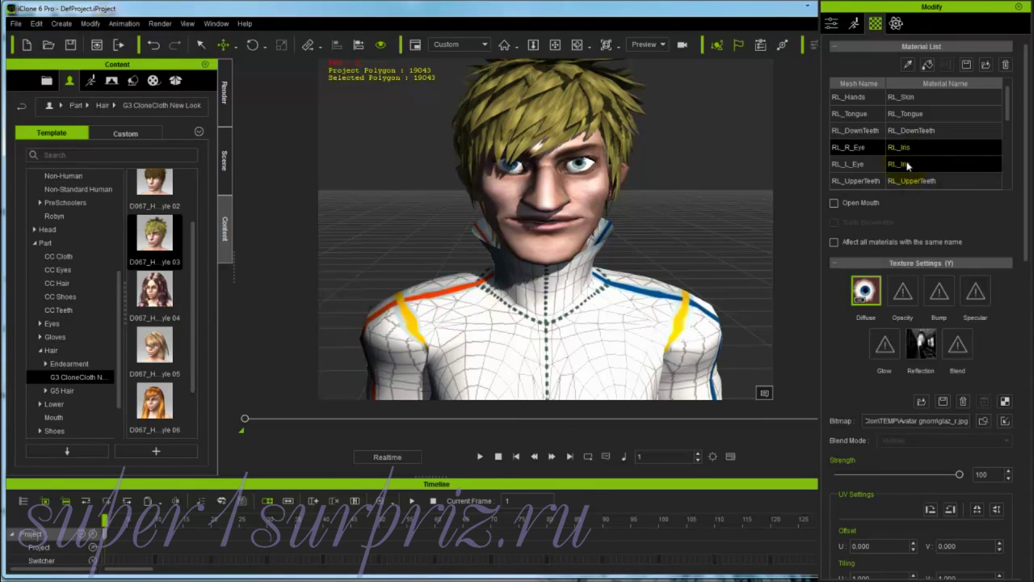
left_click(905, 164)
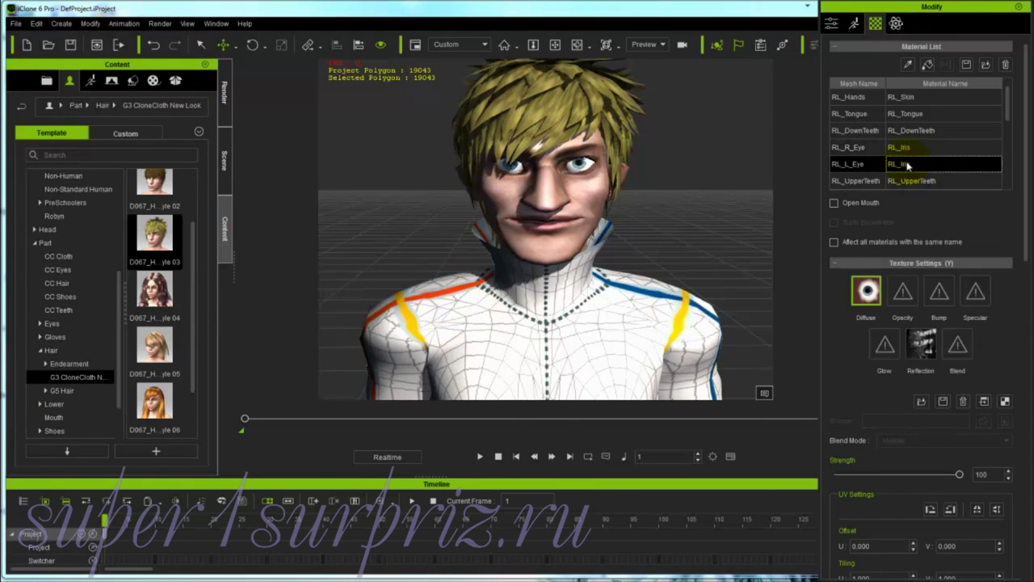
double_click(866, 291)
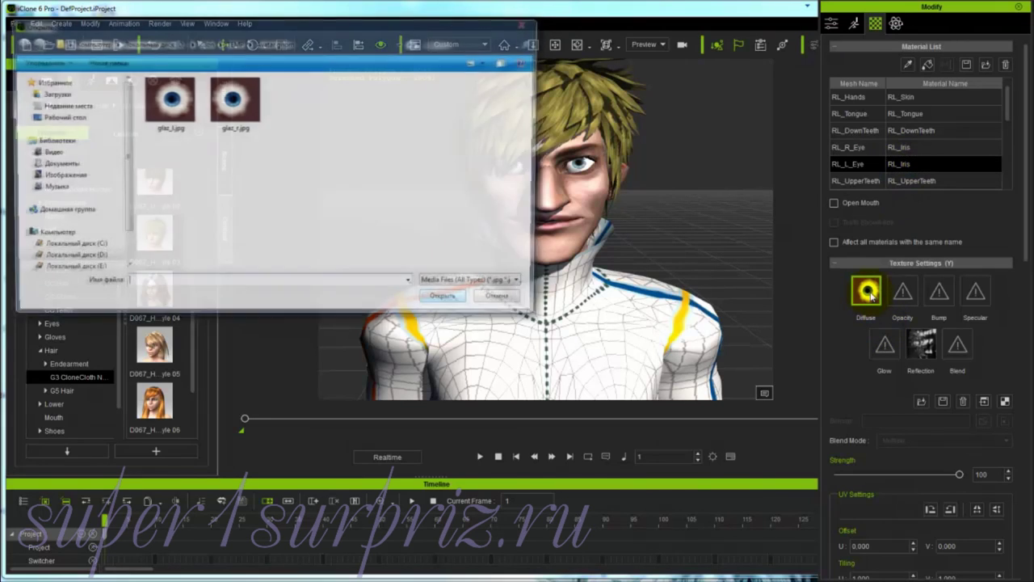
double_click(153, 105)
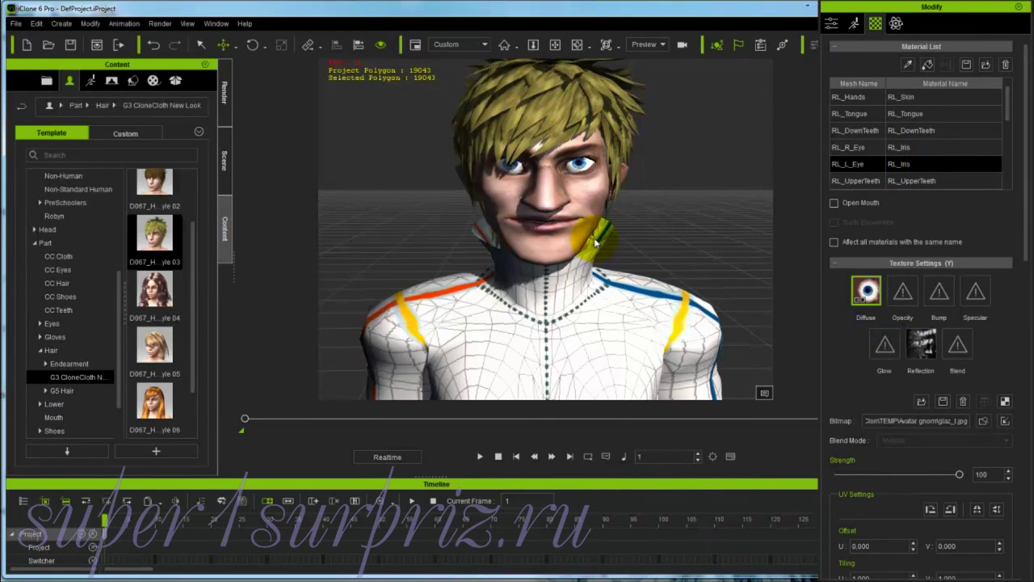
Examine the whole avatar's proportions and new eyes from the front, the side and slightly above.
scroll(571, 235, "down", 3)
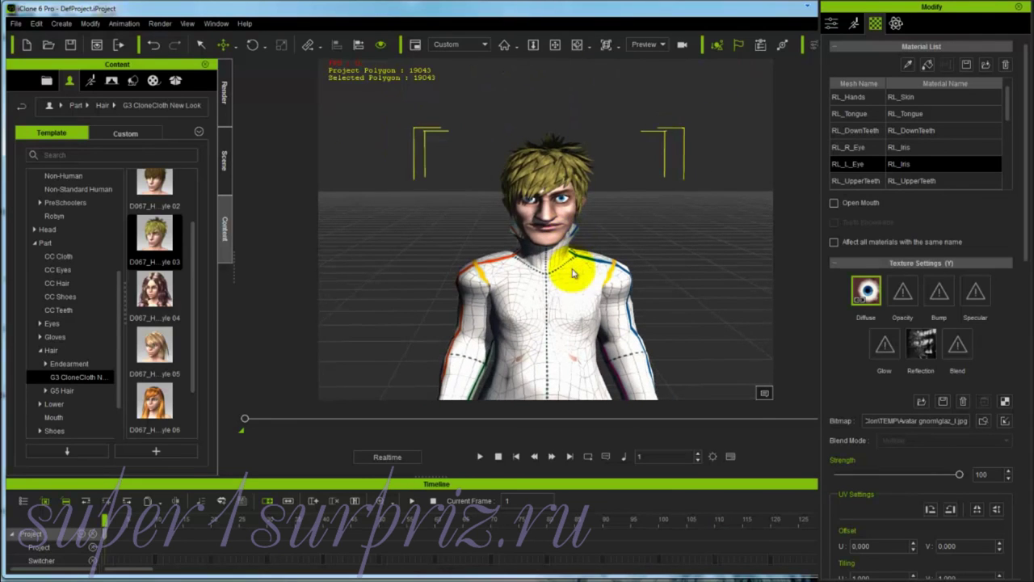
middle_click_drag(575, 347, 580, 255)
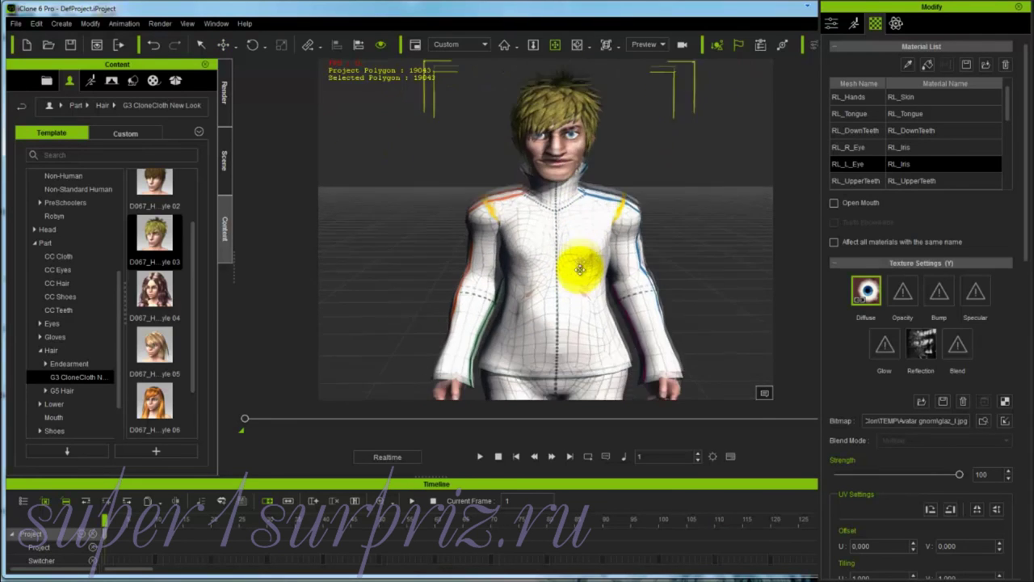
scroll(580, 255, "down", 2)
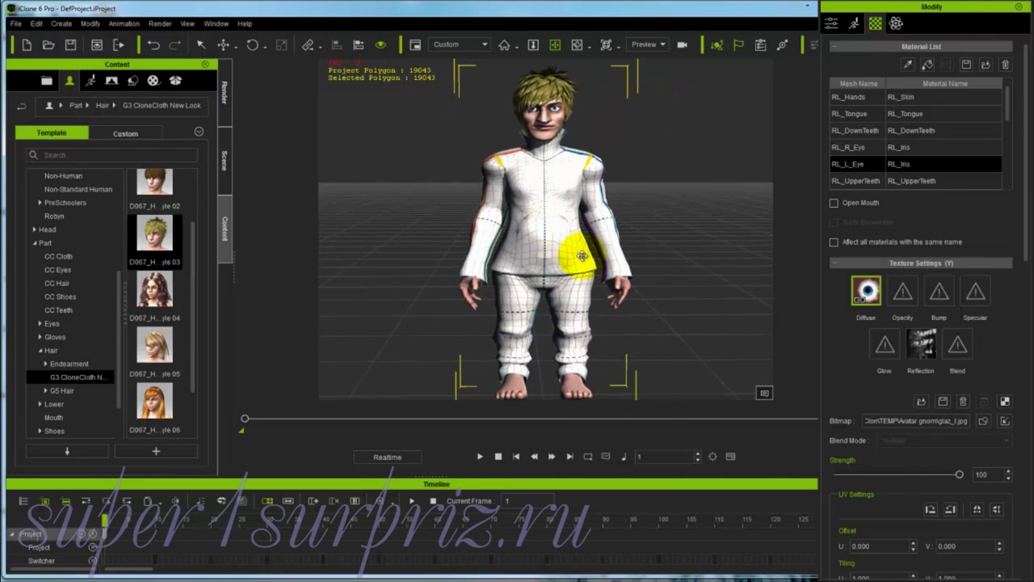
right_click_drag(585, 262, 588, 297)
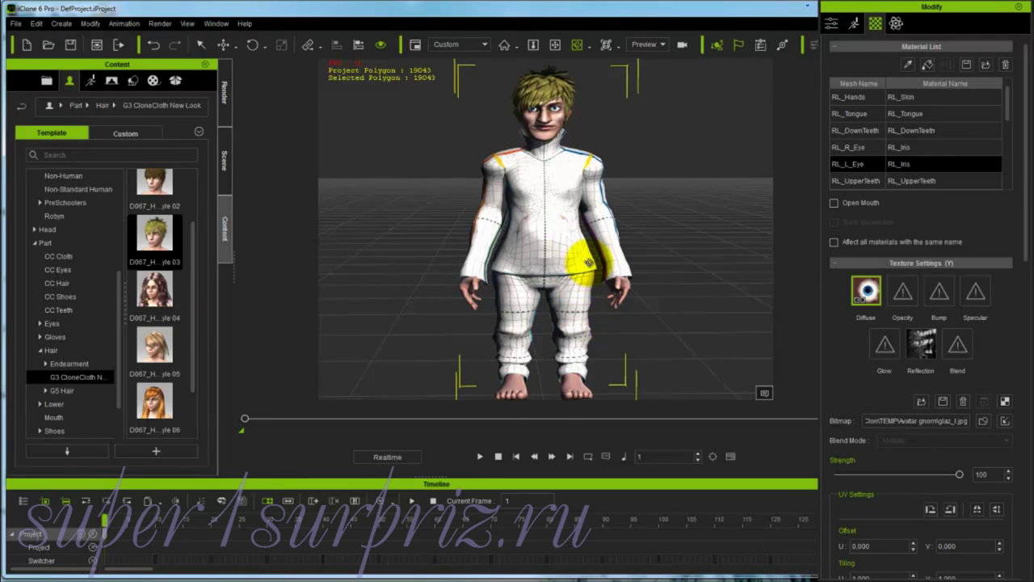
right_click_drag(591, 261, 678, 258)
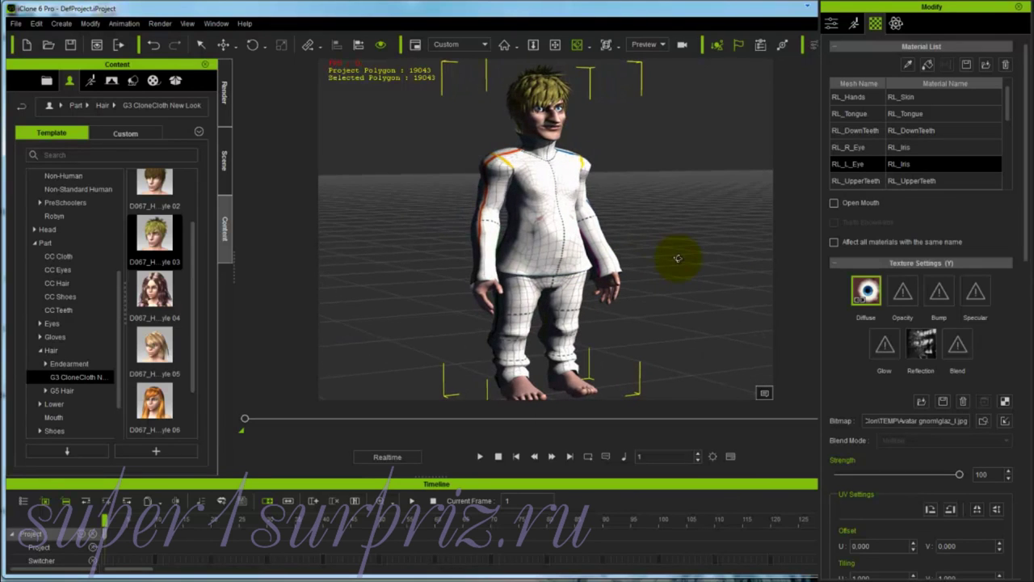
left_click(564, 261)
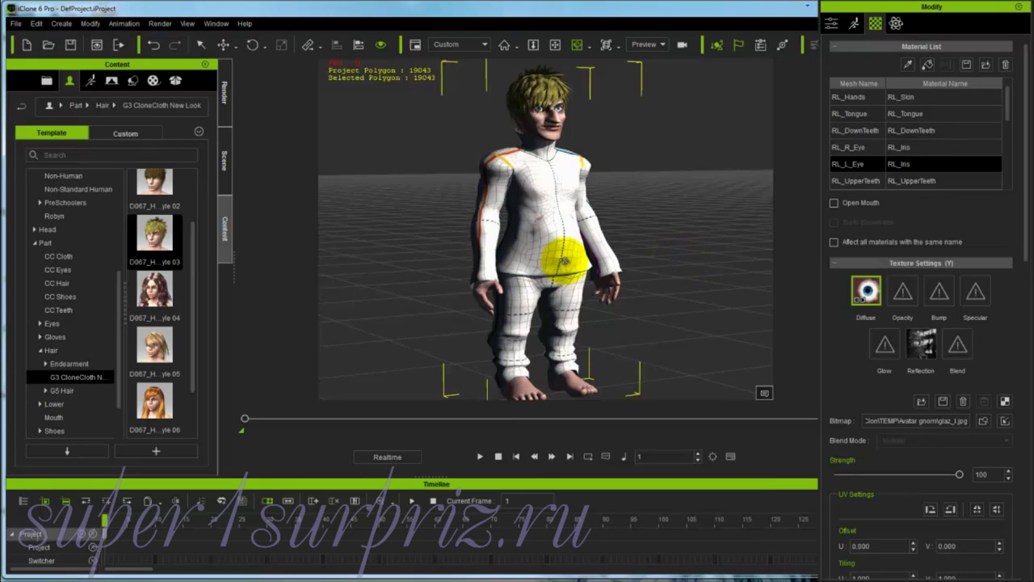
right_click_drag(593, 270, 589, 349)
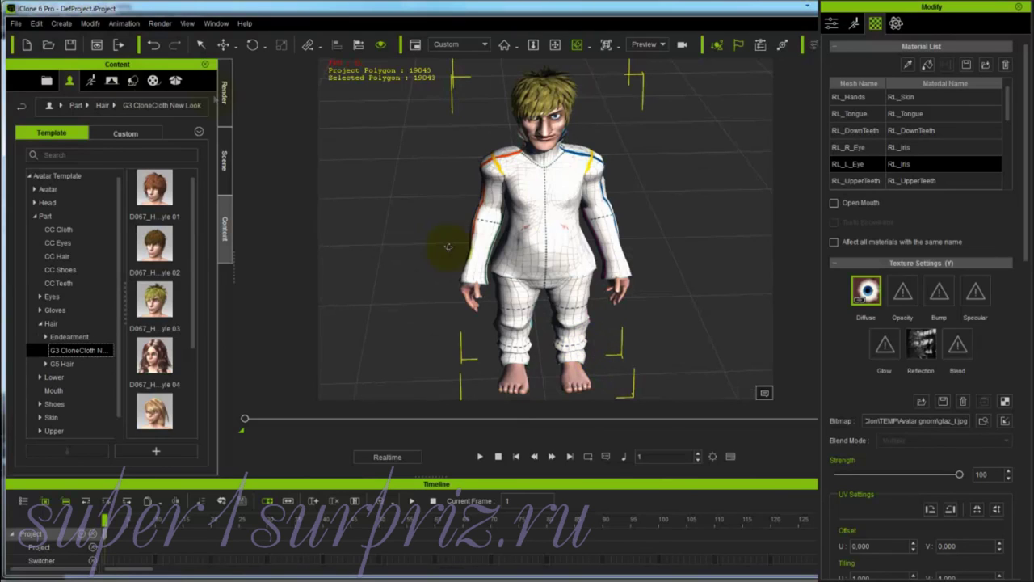
Add the finished character to the custom Avatar library under the name Avatar Gnom.
left_click(44, 190)
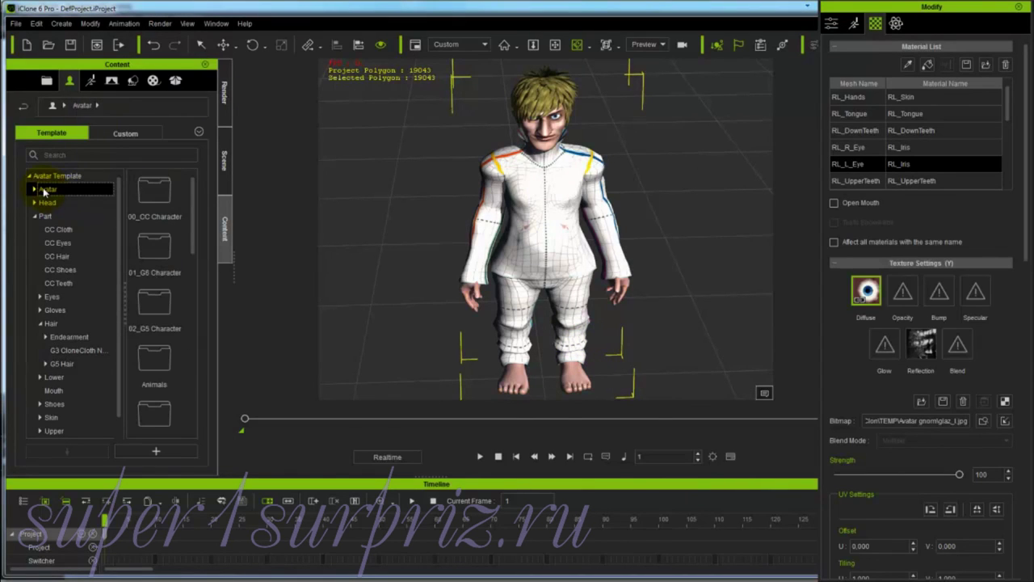
left_click(158, 454)
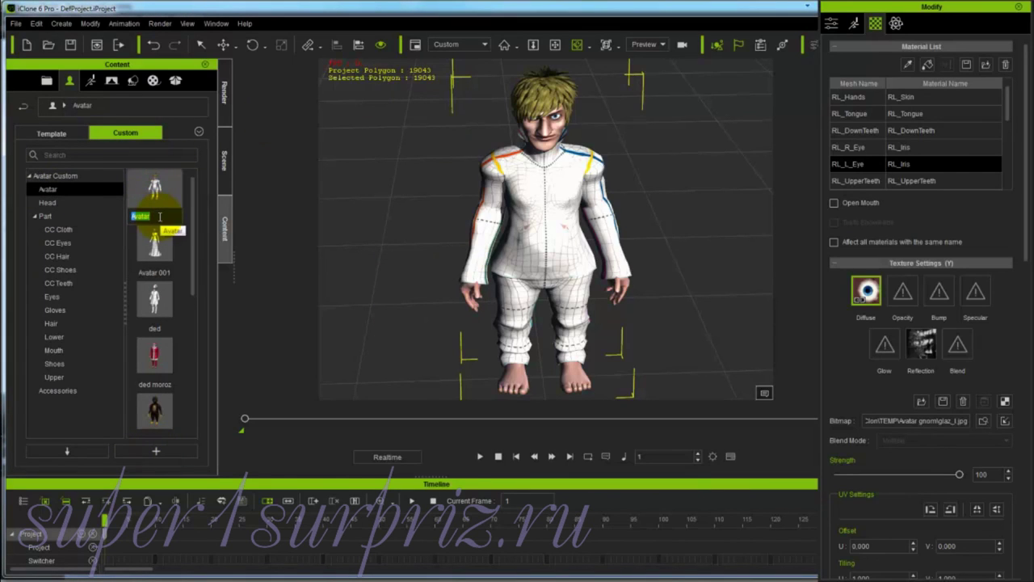
key("Return")
type("Gnom")
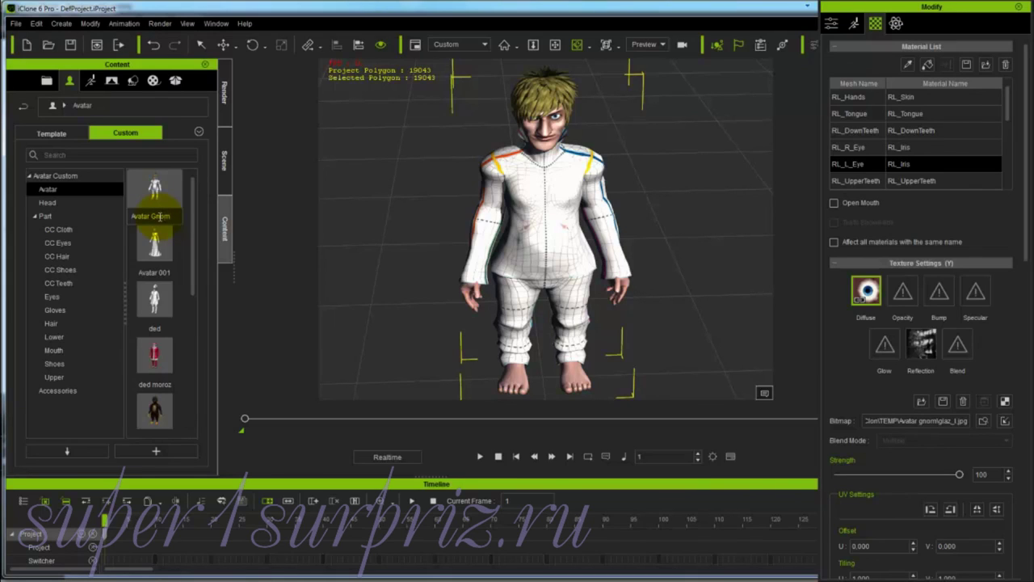
key("Return")
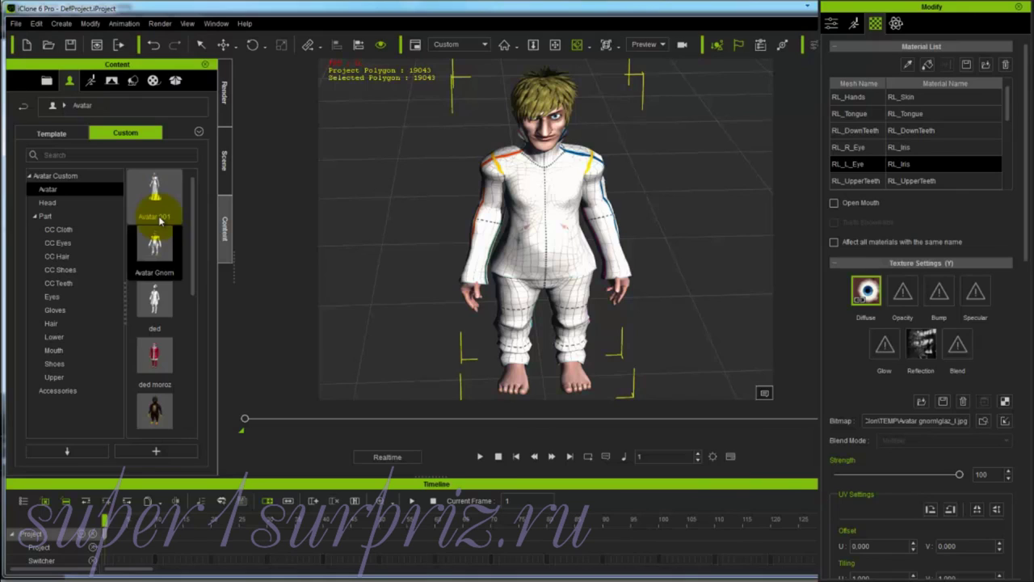